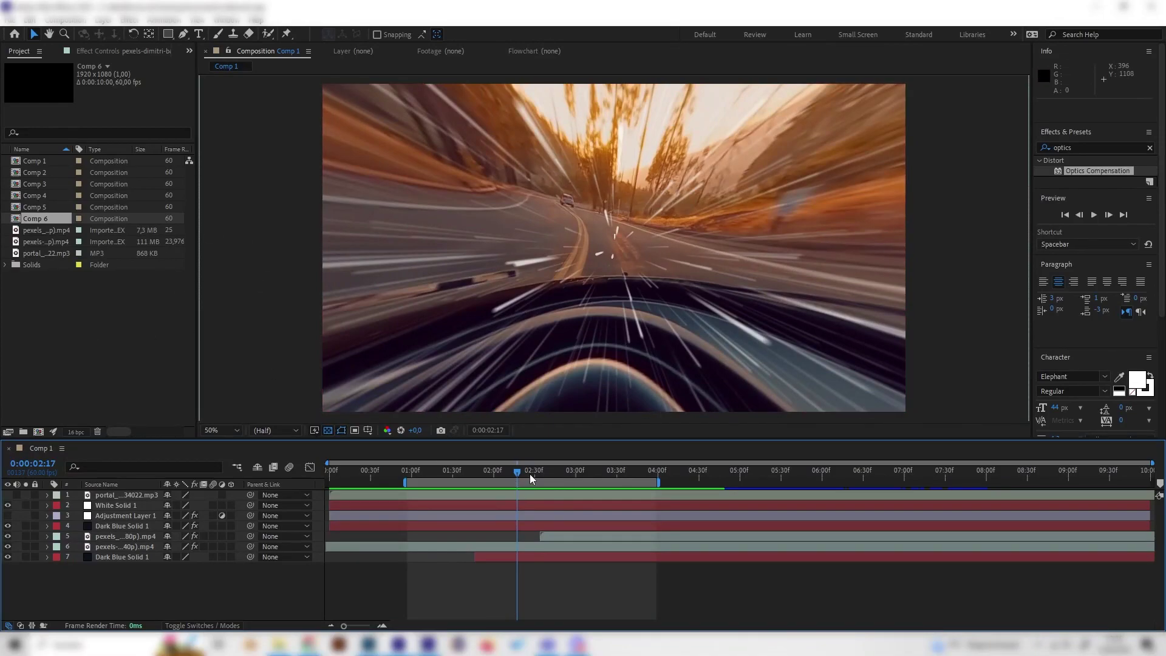
Create a new 1920 x 1080 composition at 60 frames per second with a 10-second duration.
click(530, 476)
drag(524, 472, 546, 469)
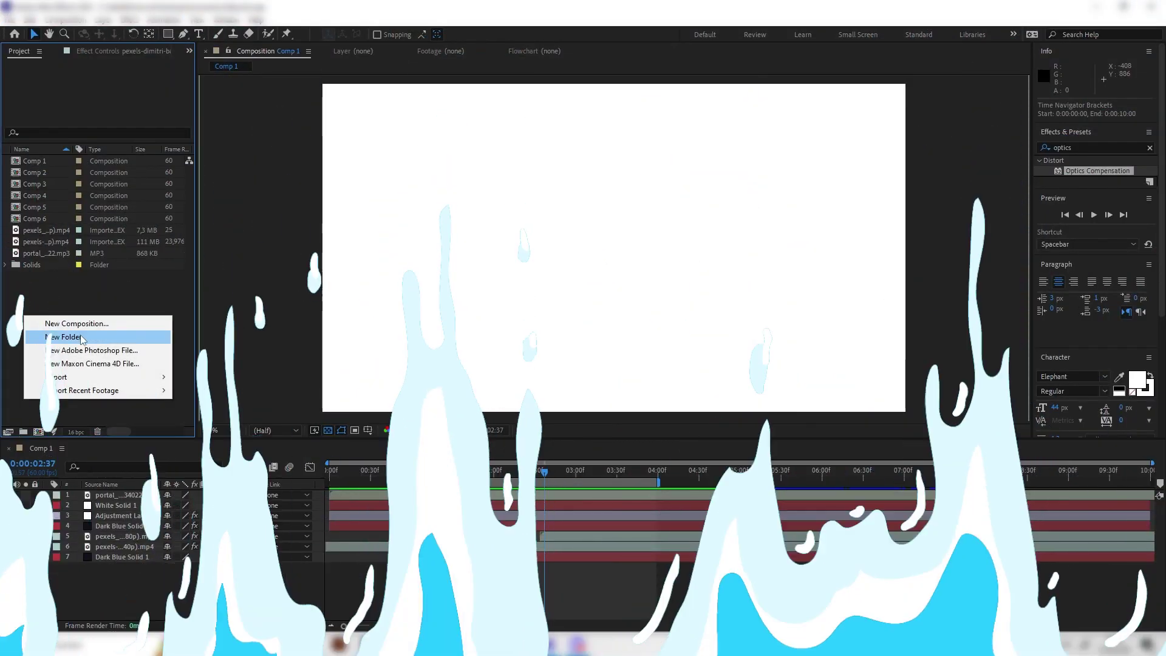
click(82, 323)
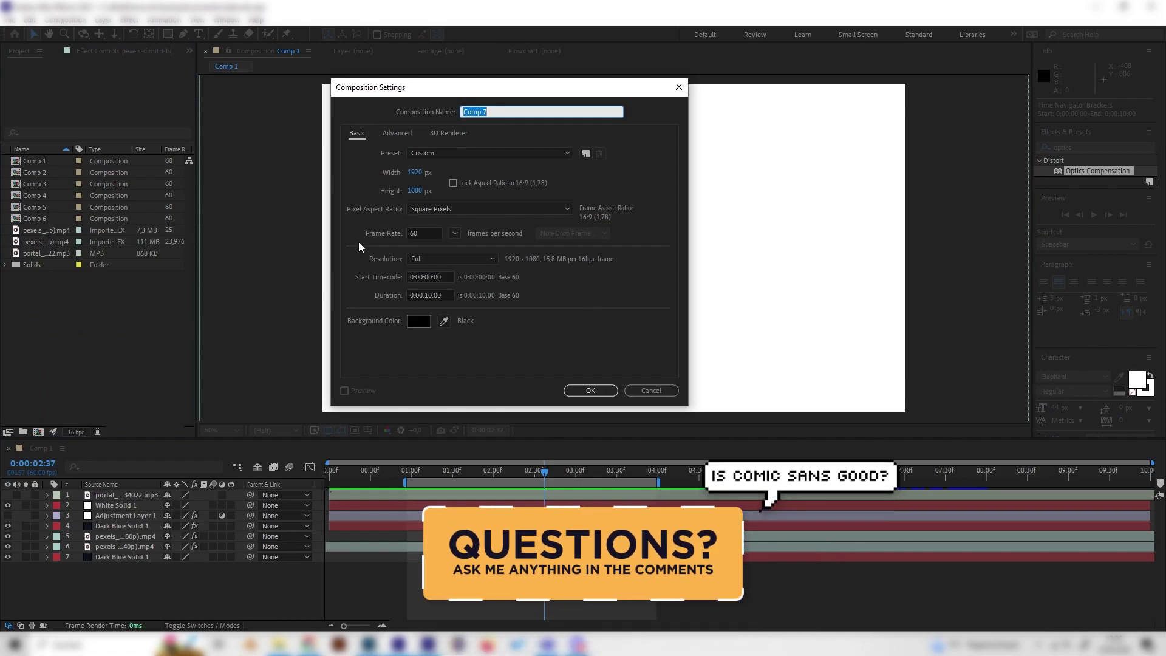
click(590, 390)
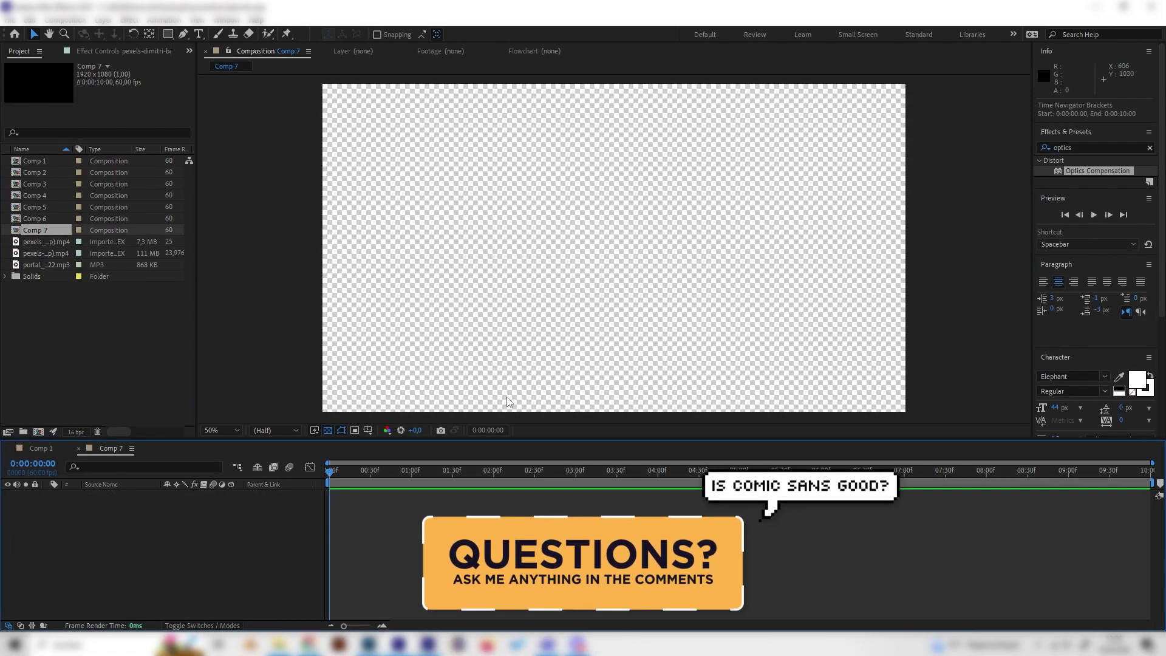
Add the two pexels video clips to the new composition and place the driving clip above the Earth clip.
click(57, 242)
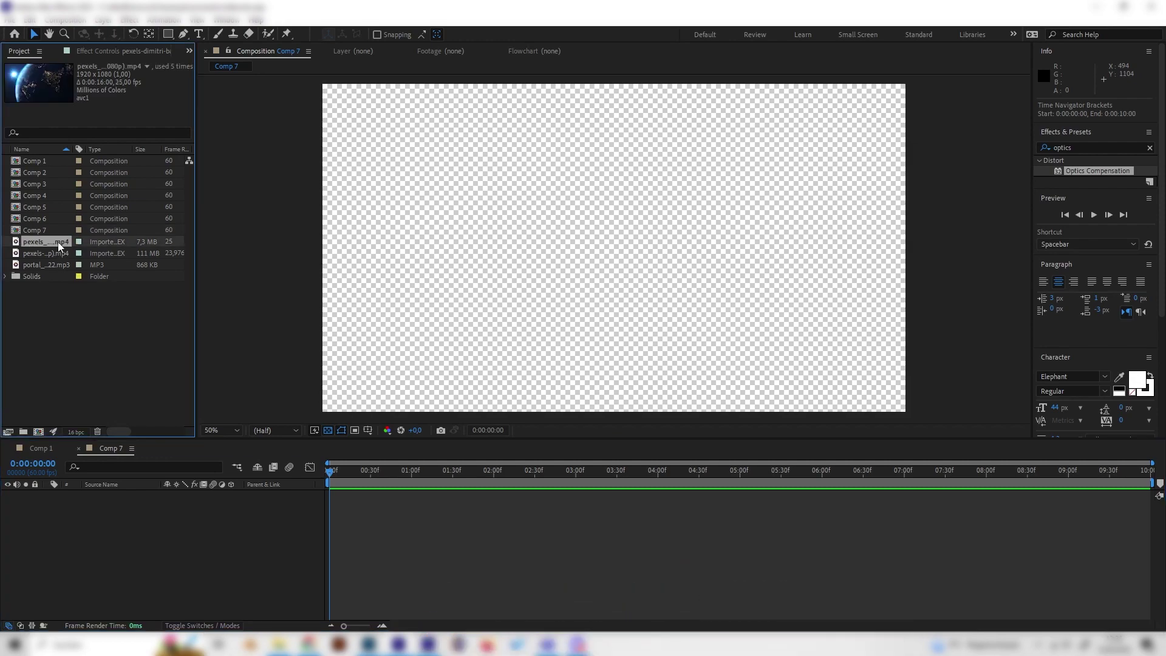
shift+click(53, 254)
drag(43, 254, 62, 289)
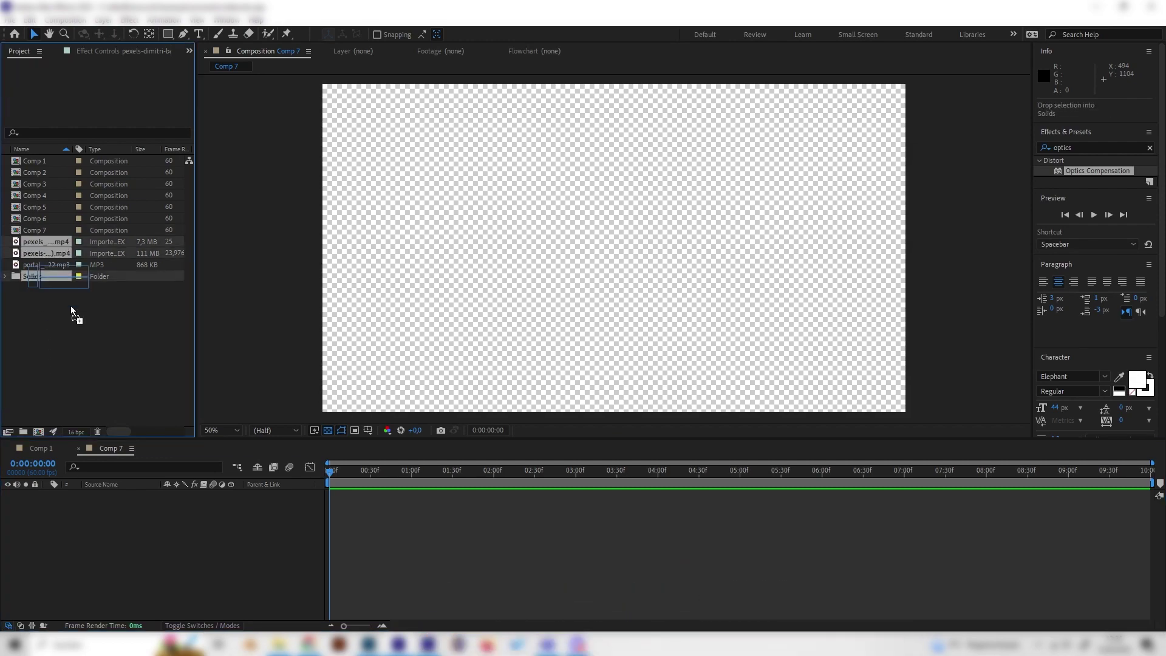
drag(134, 512, 134, 513)
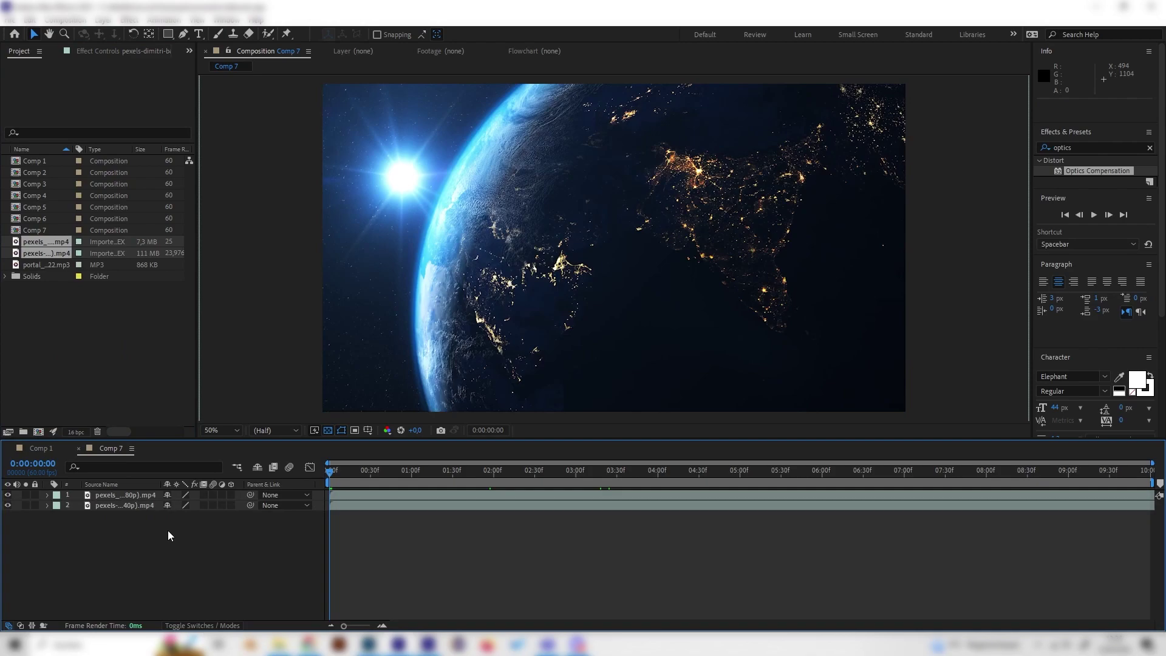
click(121, 507)
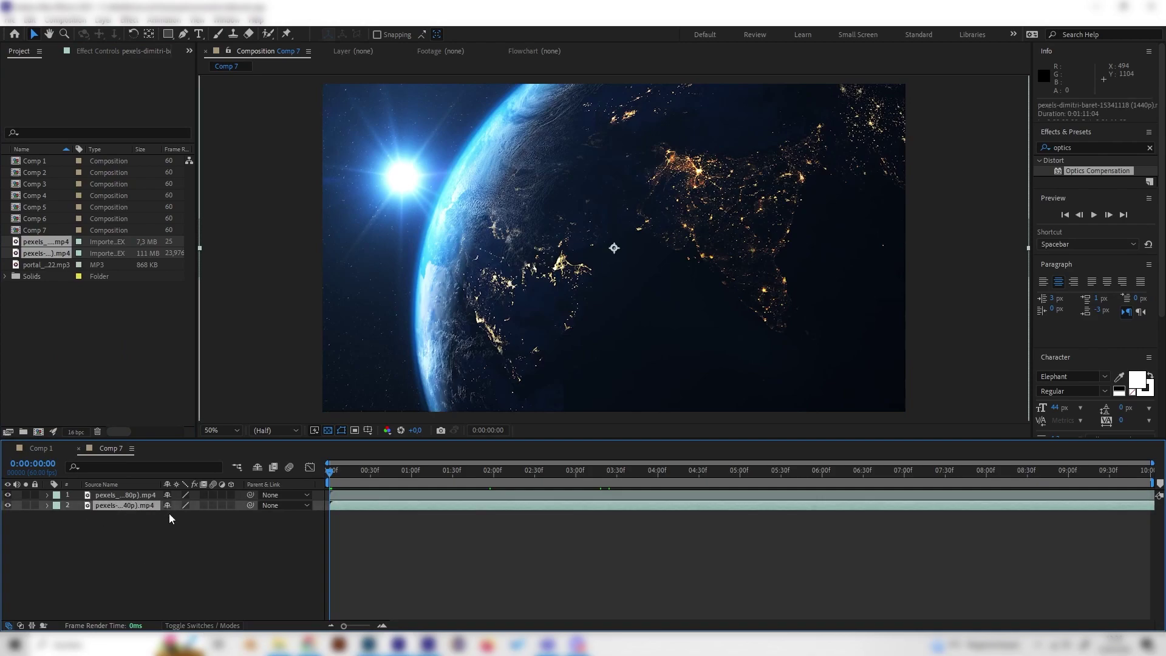
drag(125, 508, 123, 494)
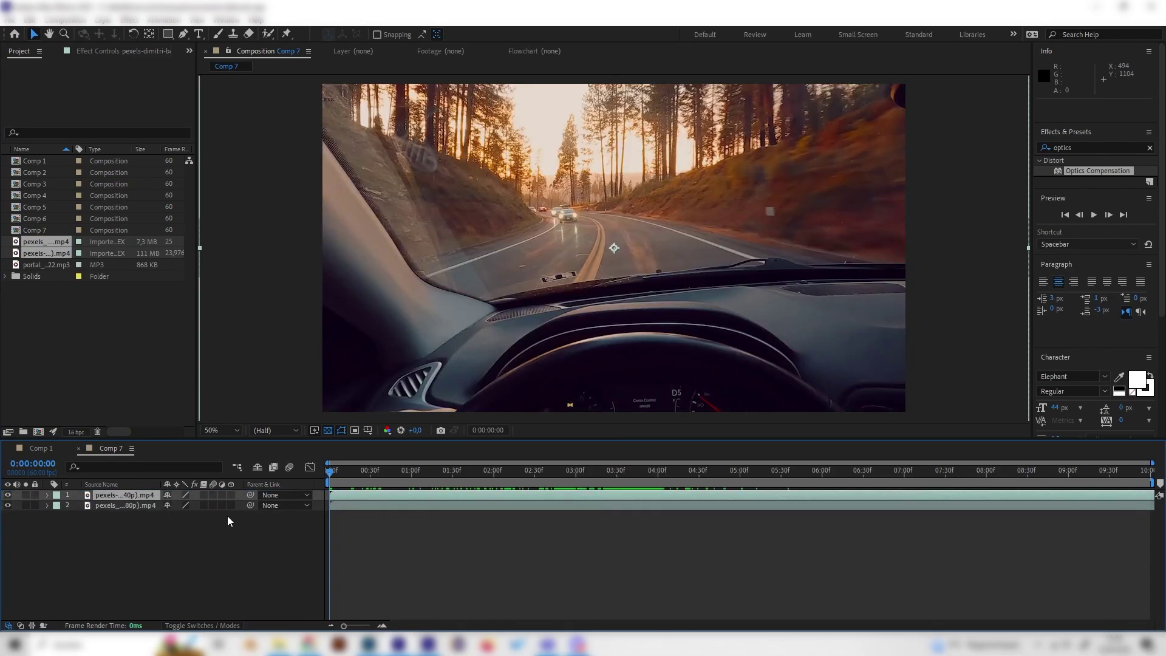
click(41, 448)
click(469, 471)
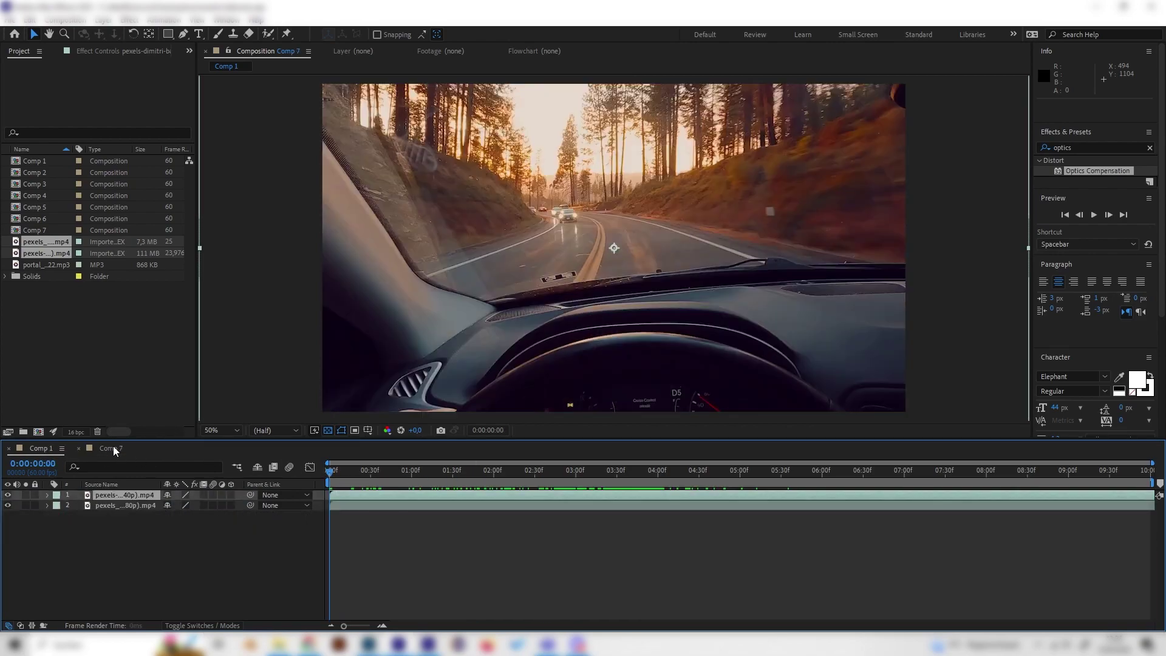
click(111, 448)
Split the driving clip at 0:00:04:01 and delete the part after the cut.
click(115, 494)
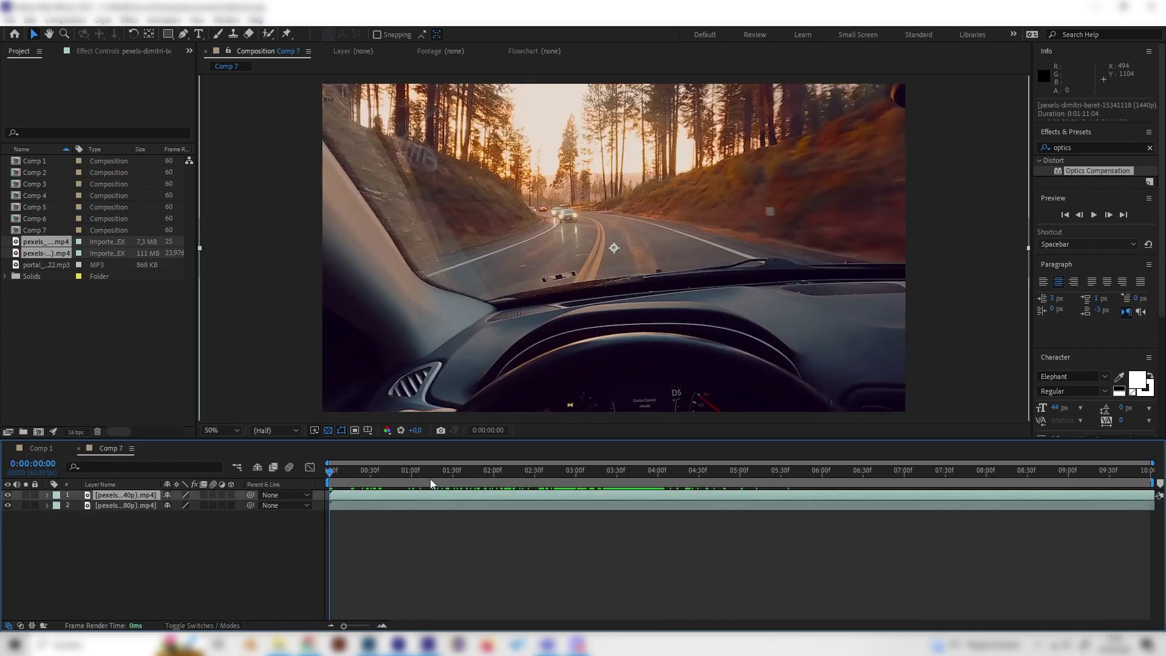
drag(430, 472, 610, 479)
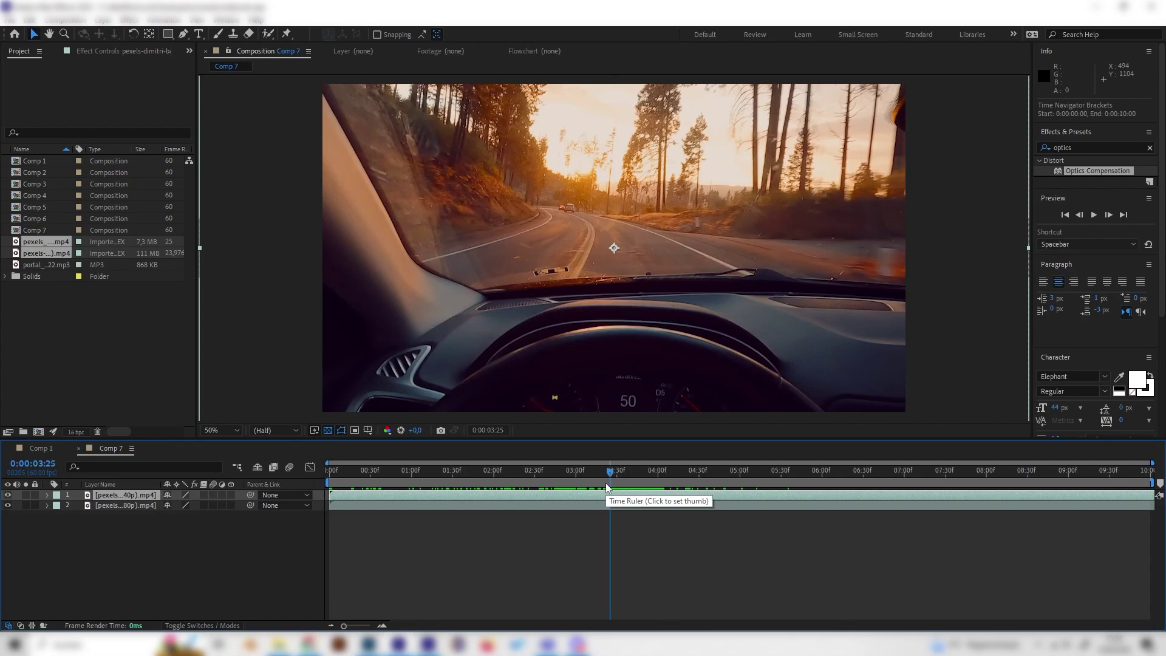
drag(608, 472, 660, 472)
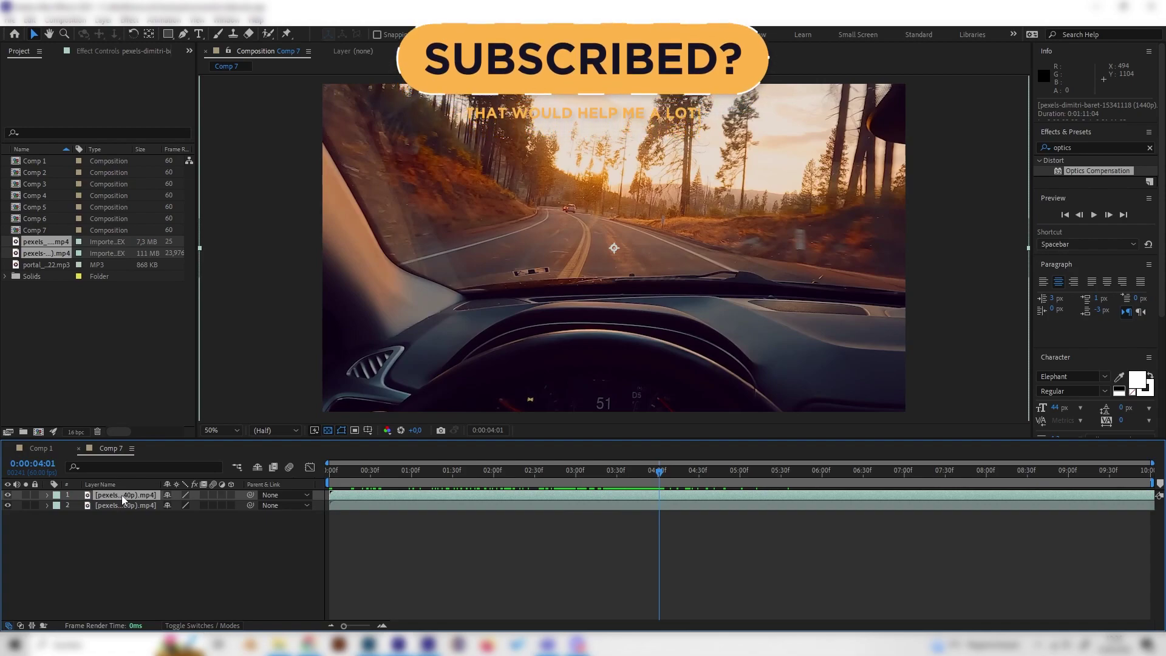
key(ctrl+shift+d)
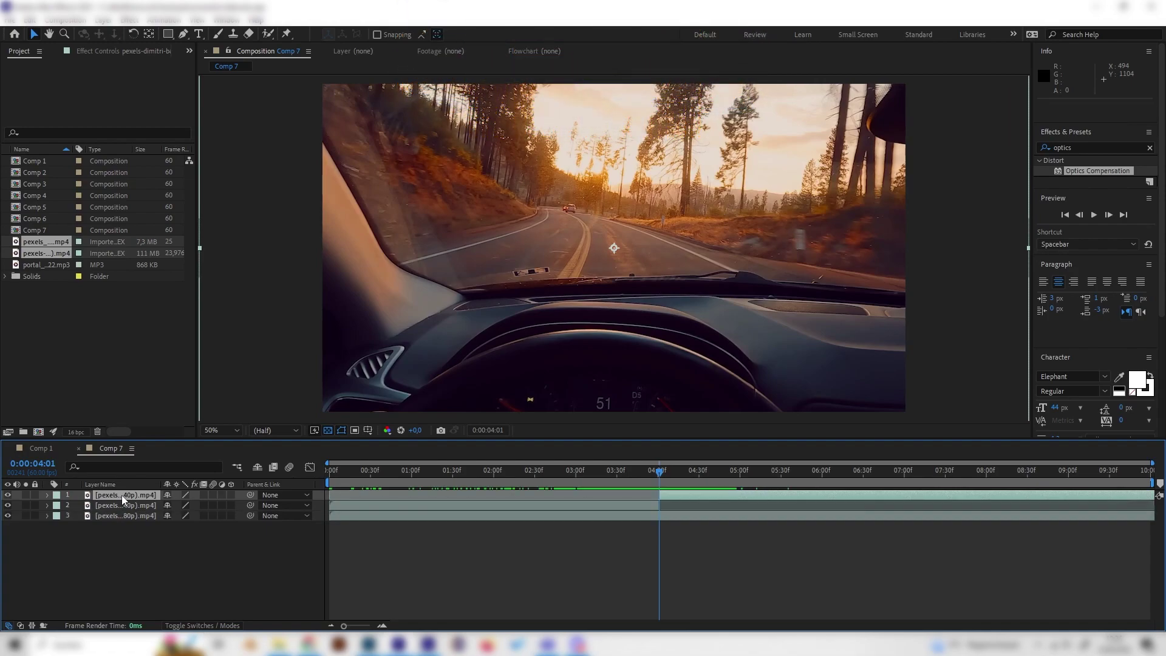
click(144, 544)
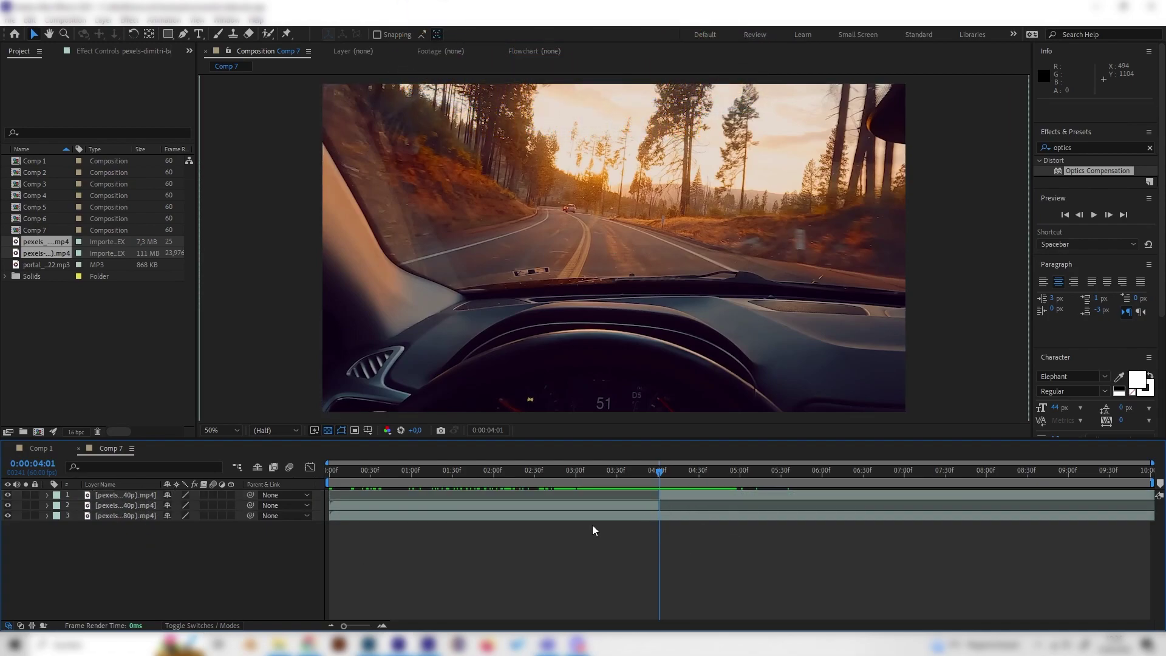
click(712, 496)
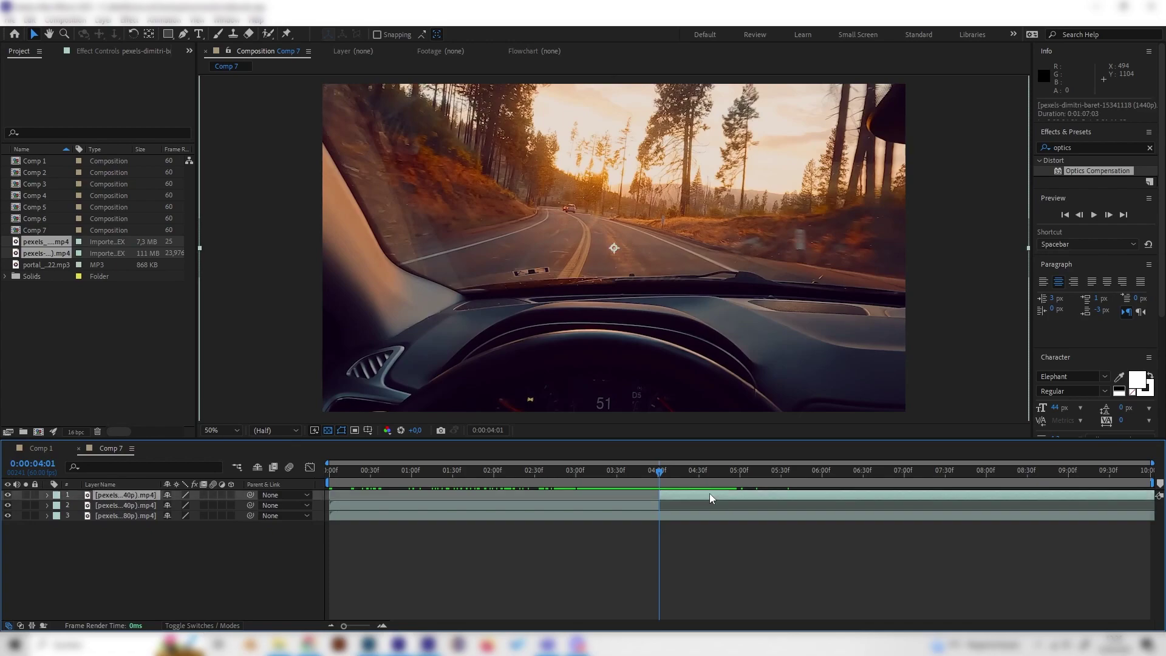
key(Delete)
drag(652, 474, 662, 508)
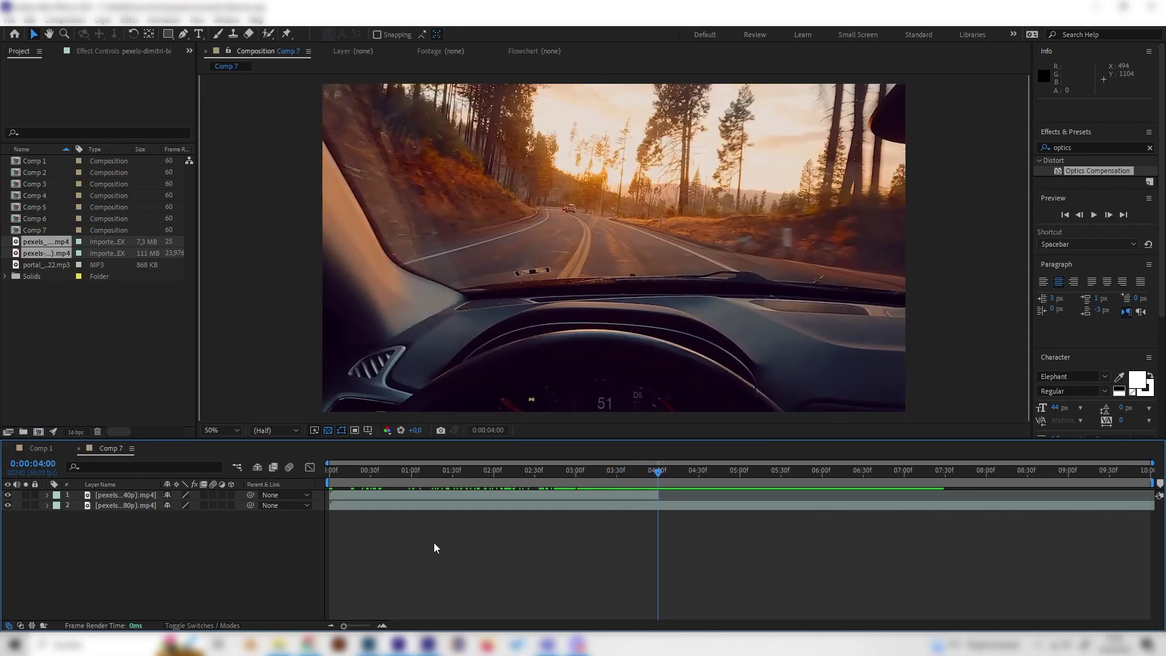
click(40, 448)
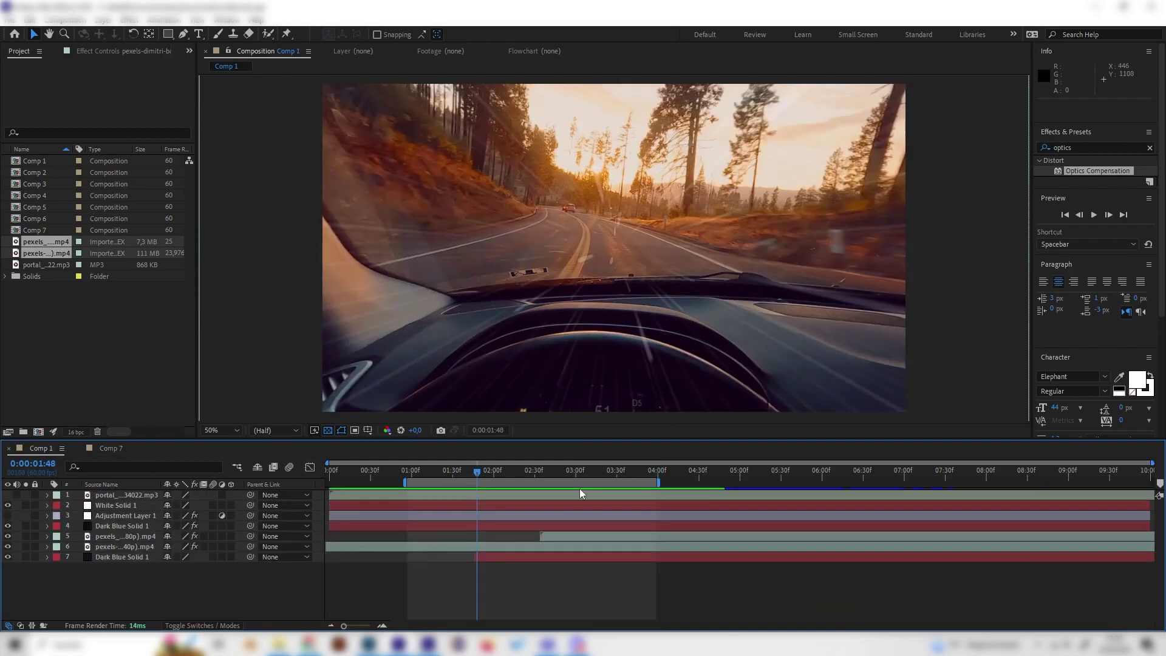
mouse_move(532, 470)
mouse_down()
mouse_move(508, 471)
mouse_move(534, 469)
mouse_up()
click(110, 448)
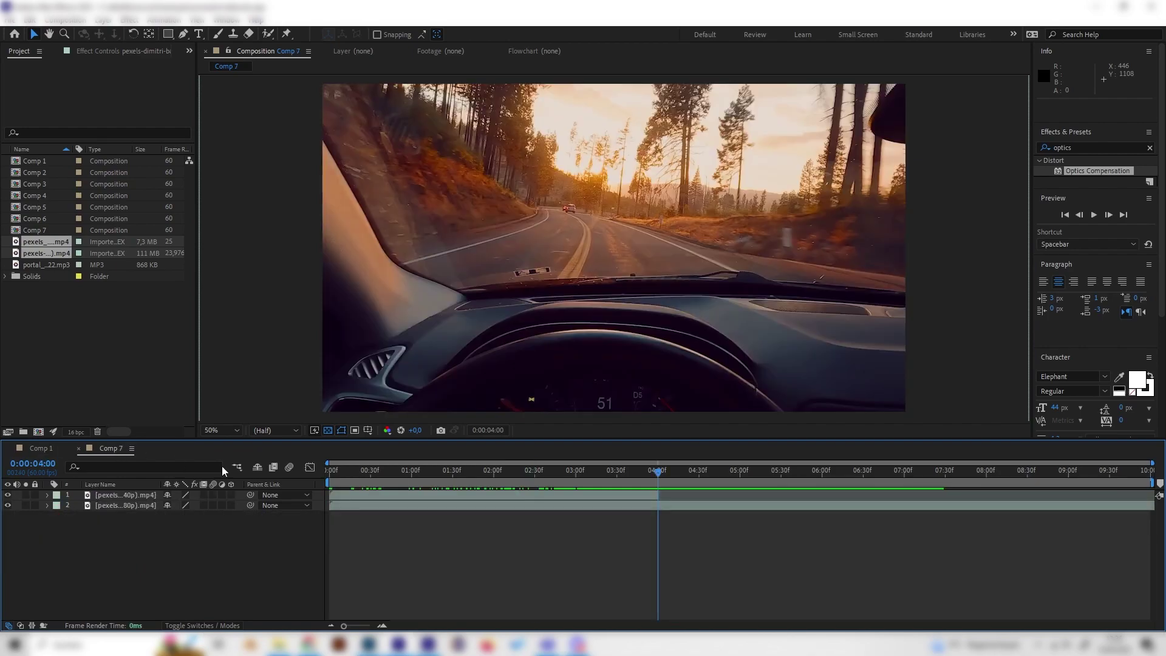
Find the Optics Compensation effect and apply it to the driving clip.
click(646, 470)
click(122, 495)
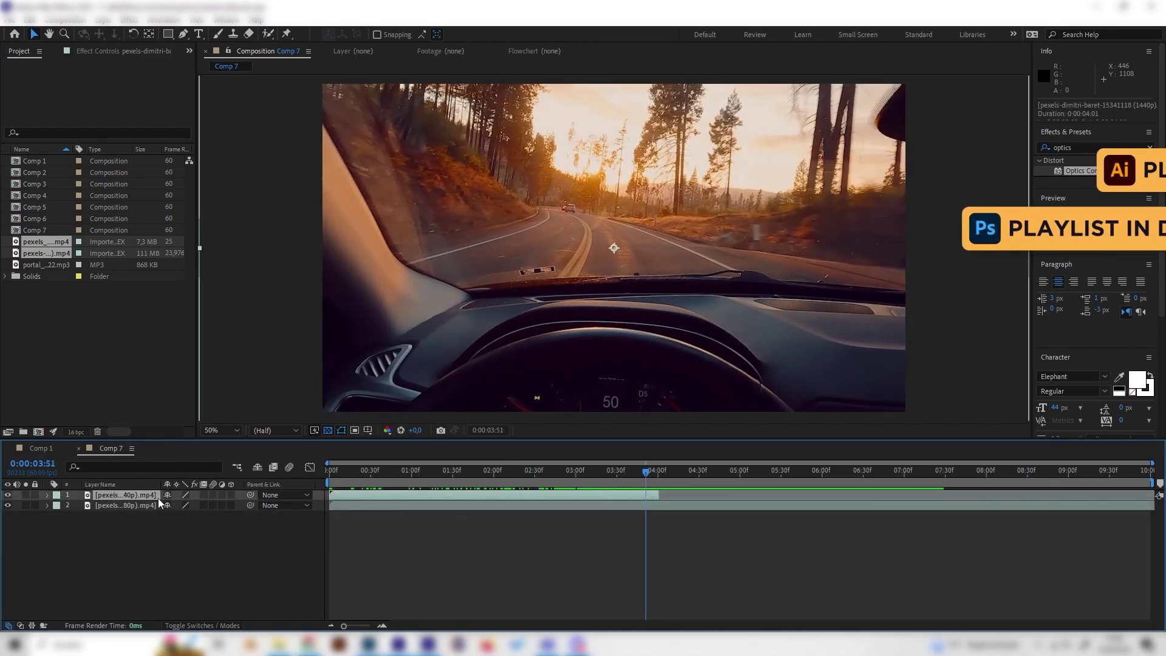
click(1087, 147)
text(opti)
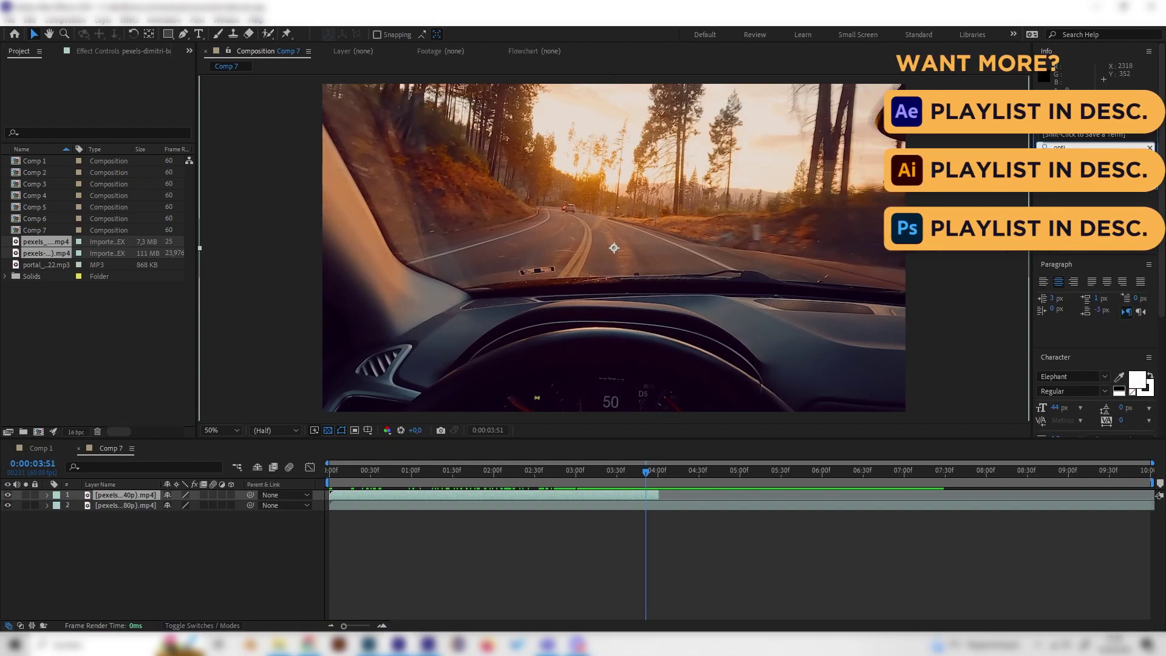
drag(1097, 171, 122, 495)
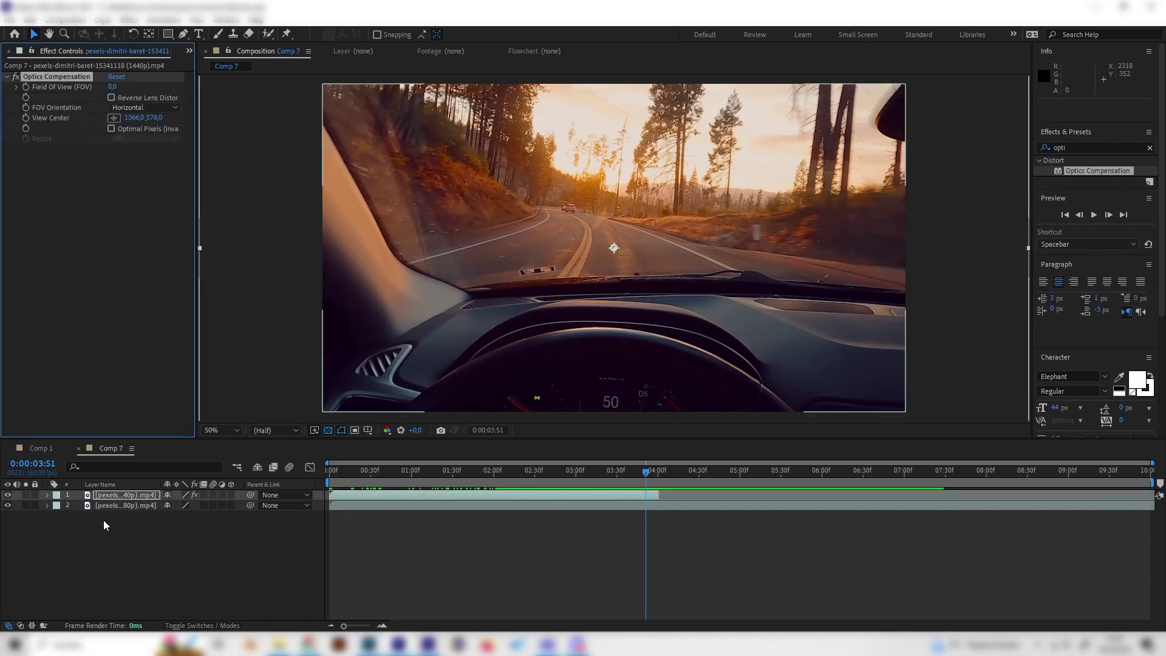
Enable Reverse Lens Distortion on the driving clip and keyframe Field Of View from 0 at 0:00:02:39 to 180 at 0:00:04:00.
drag(655, 469, 658, 472)
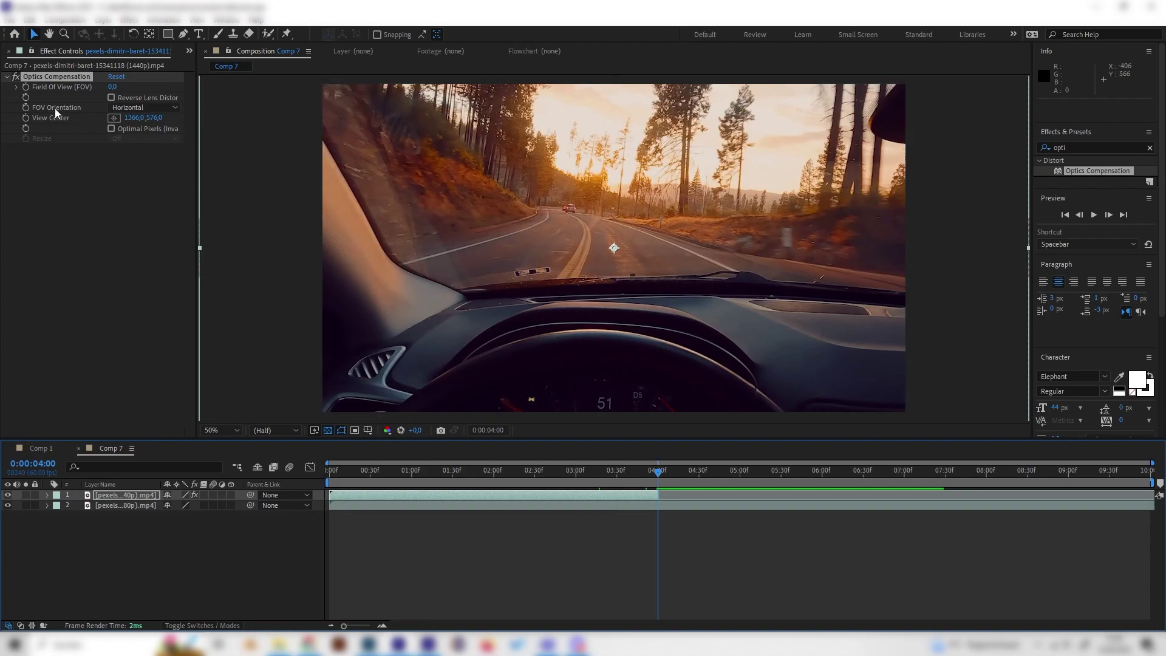
drag(113, 87, 820, 170)
drag(126, 94, 461, 125)
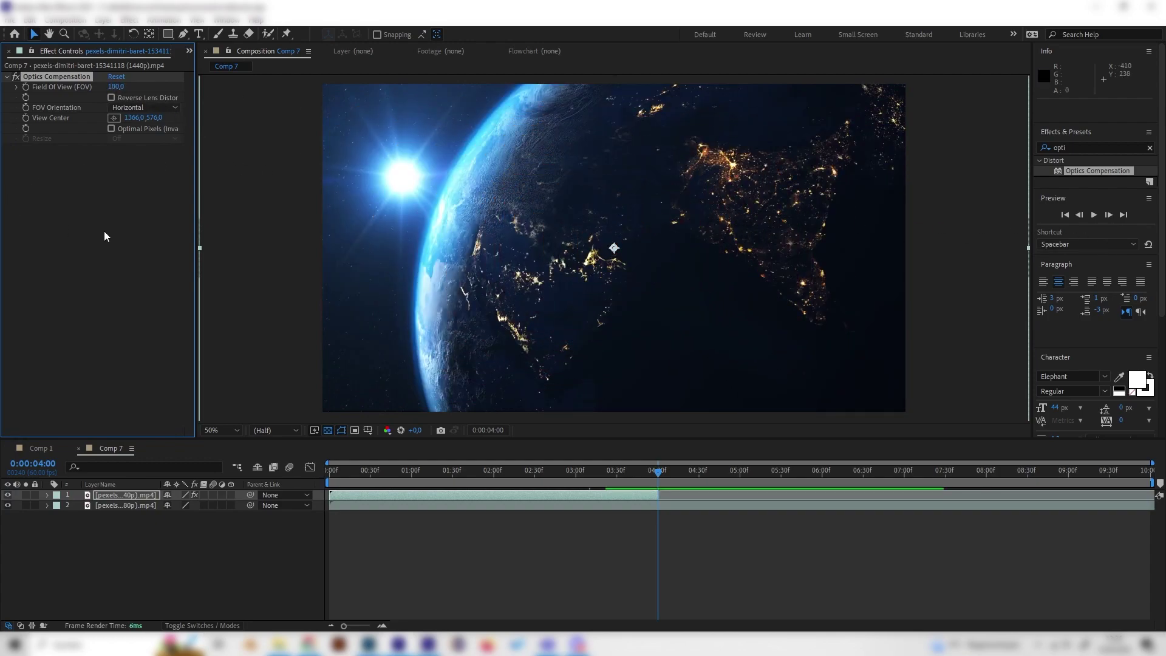
click(112, 98)
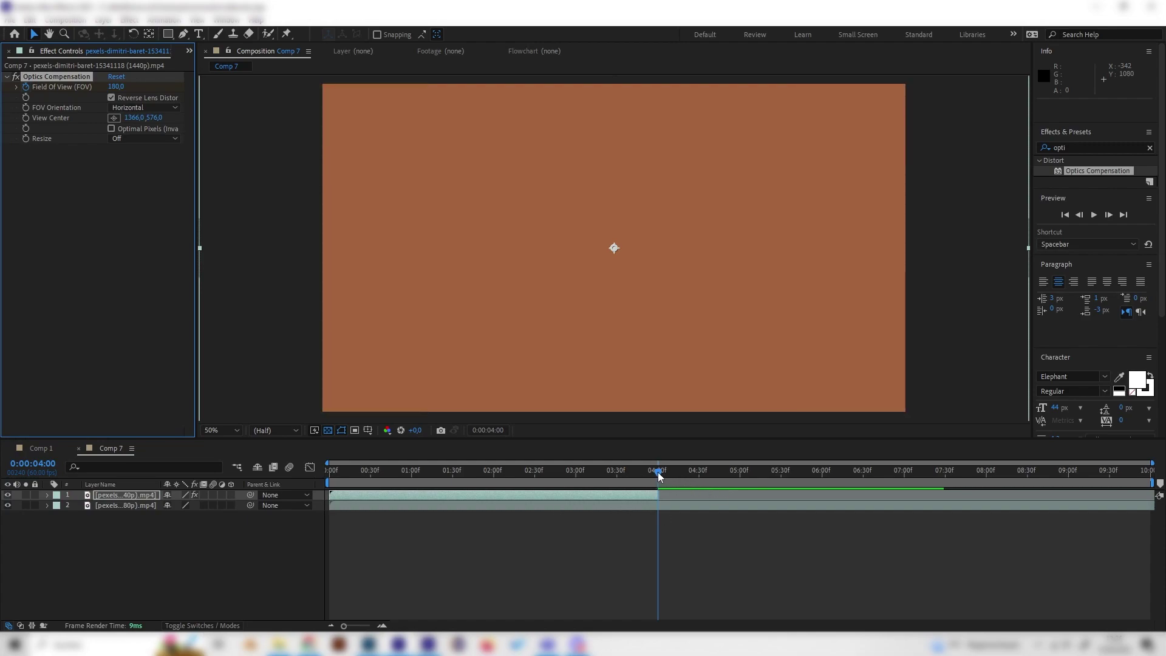
drag(659, 474, 548, 462)
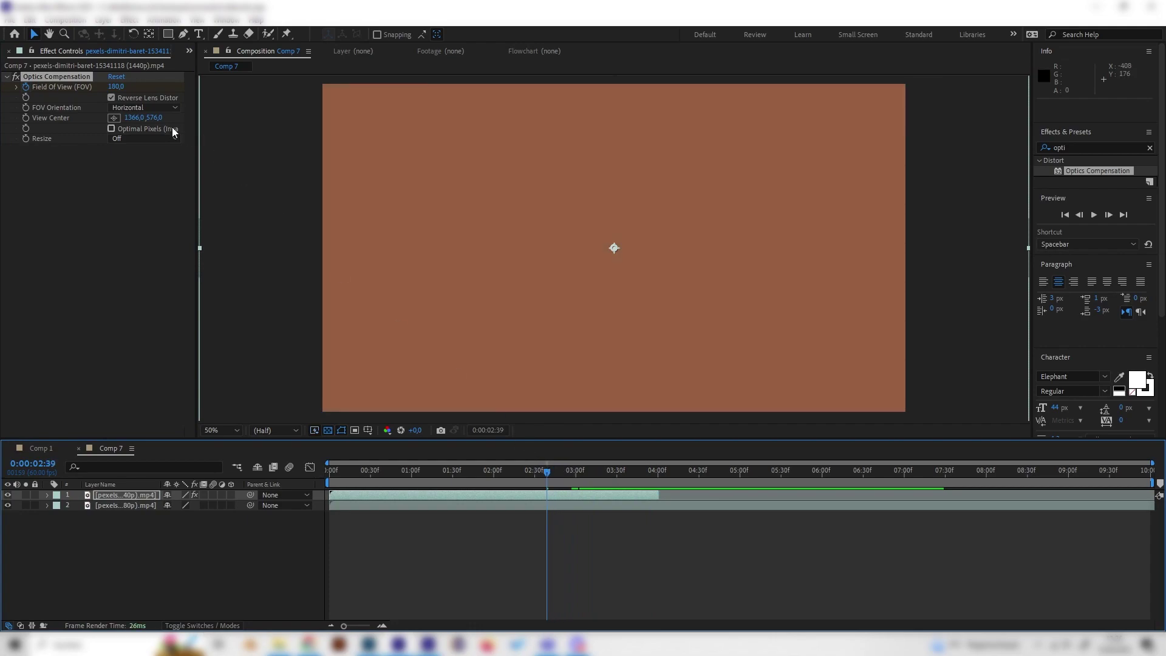
drag(107, 90, 53, 91)
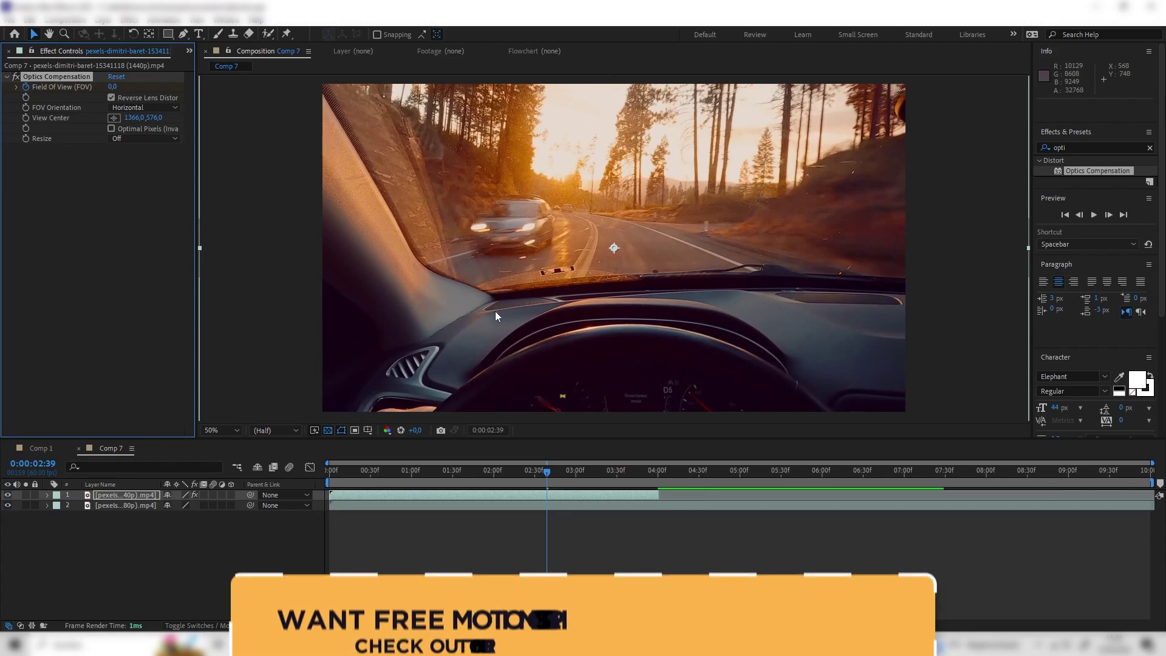
Play back and scrub through the lens-distortion zoom from the driving clip into the Earth clip.
key(space)
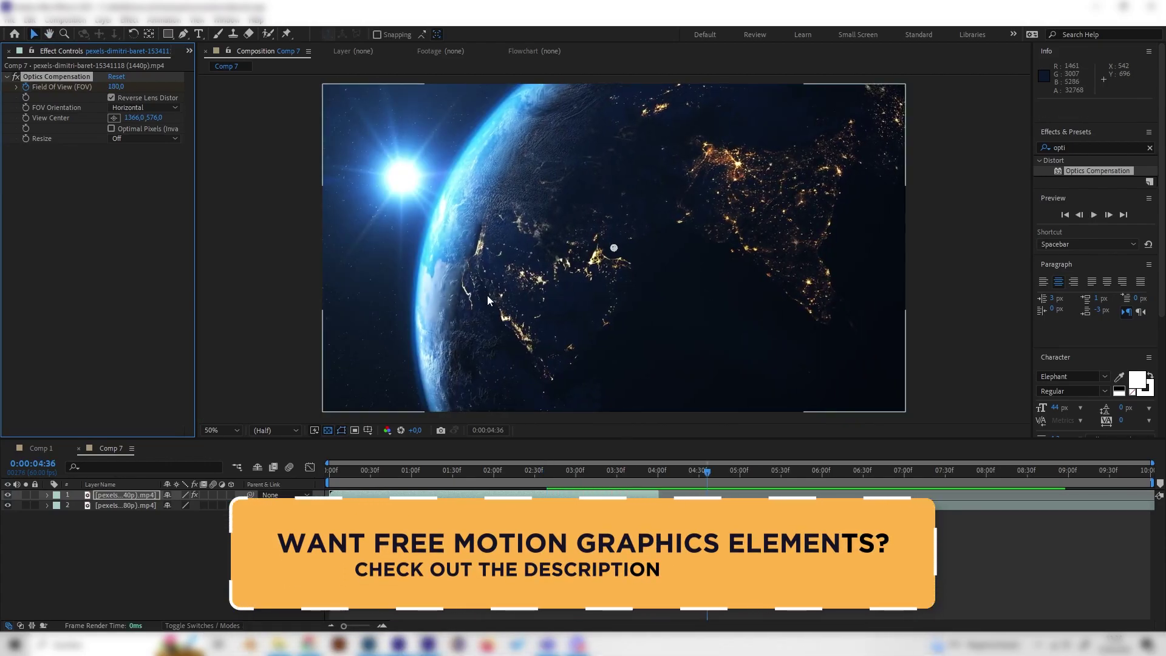
click(626, 472)
key(space)
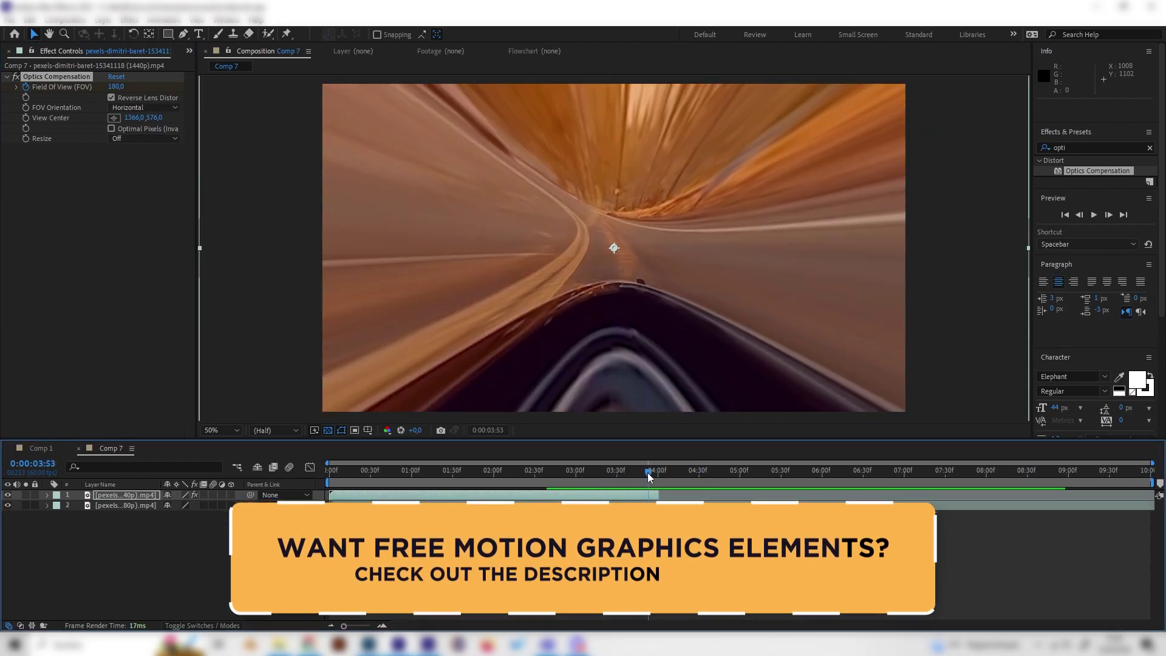
click(600, 472)
drag(600, 472, 581, 471)
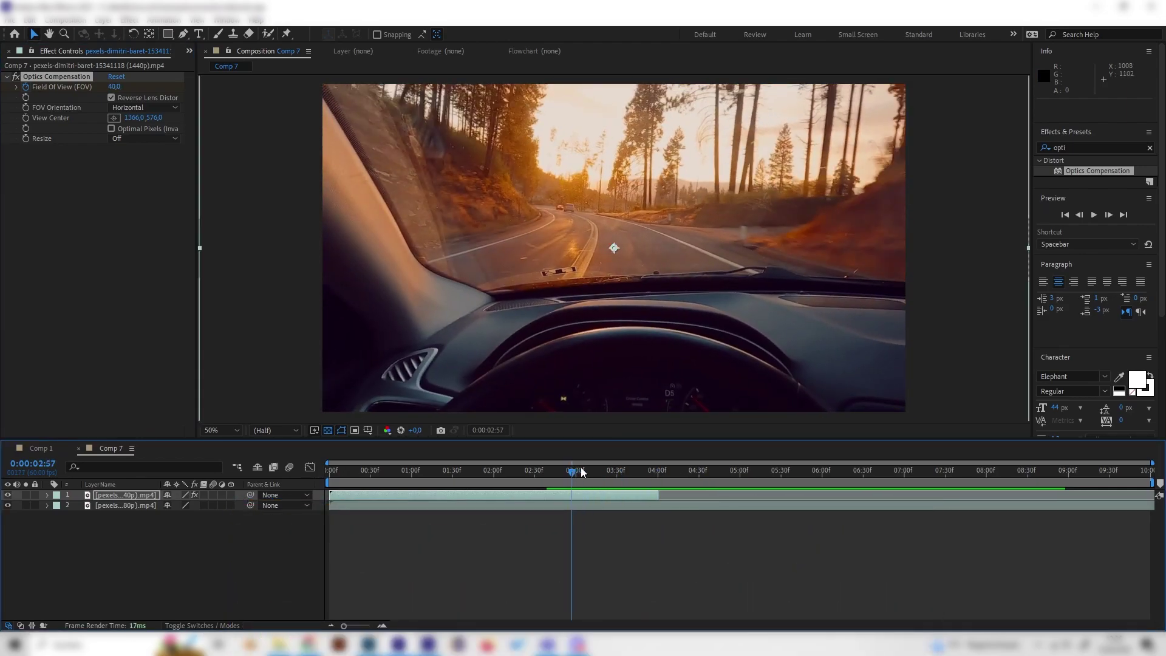
key(space)
key(space)
click(659, 470)
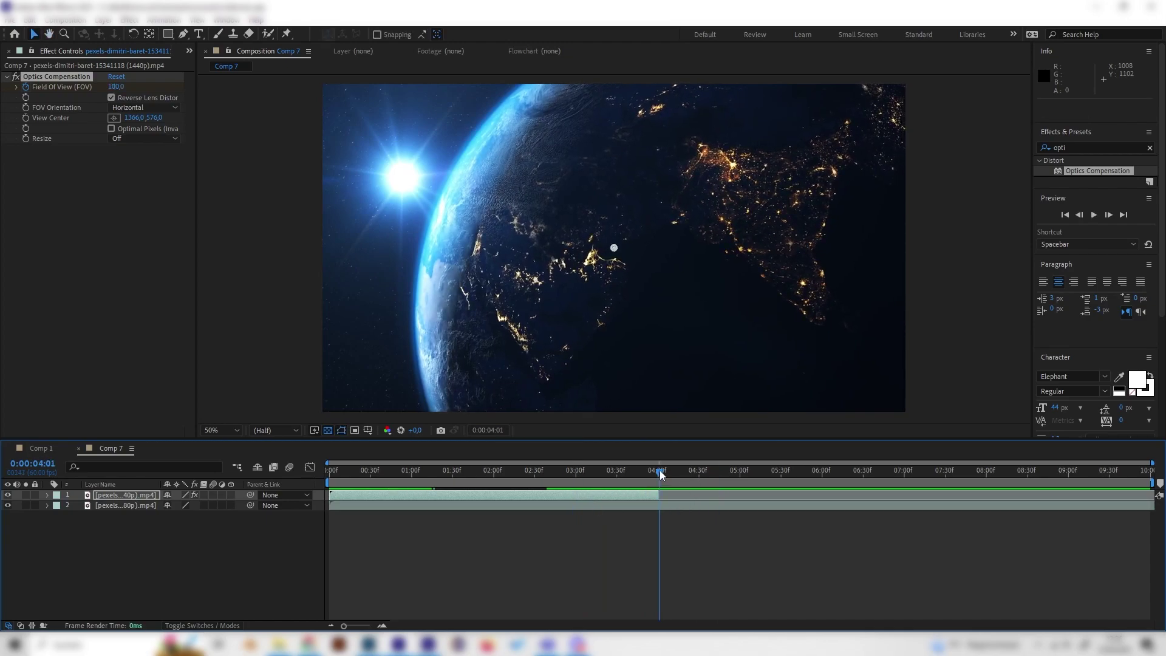
click(653, 503)
click(190, 528)
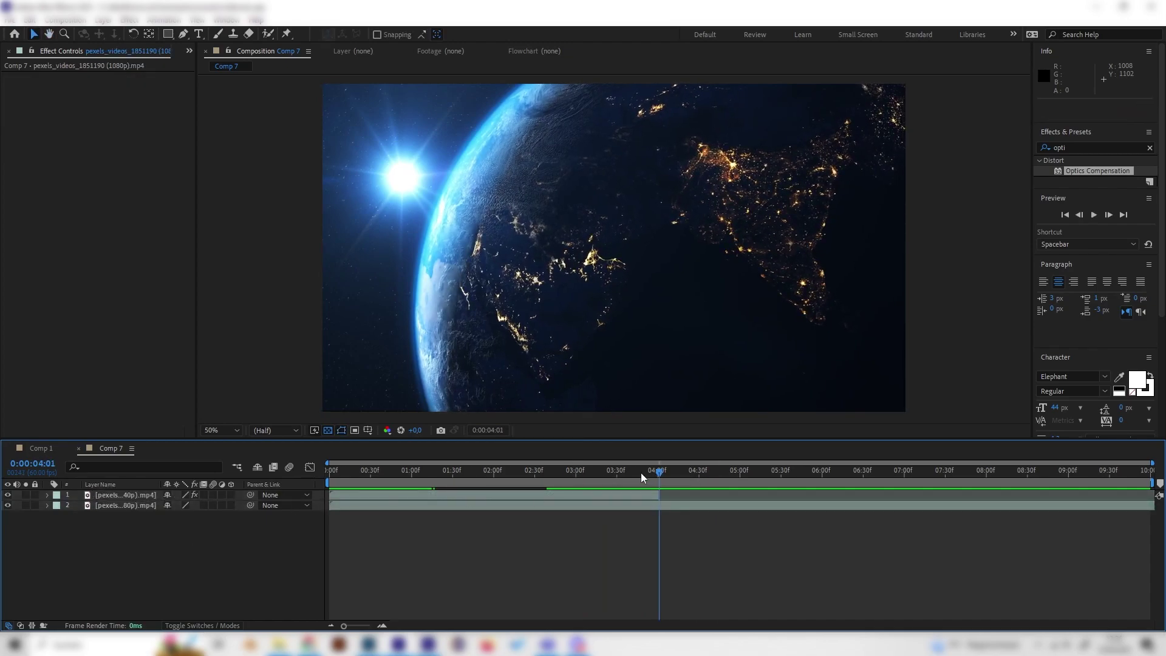
click(586, 471)
drag(585, 477, 684, 471)
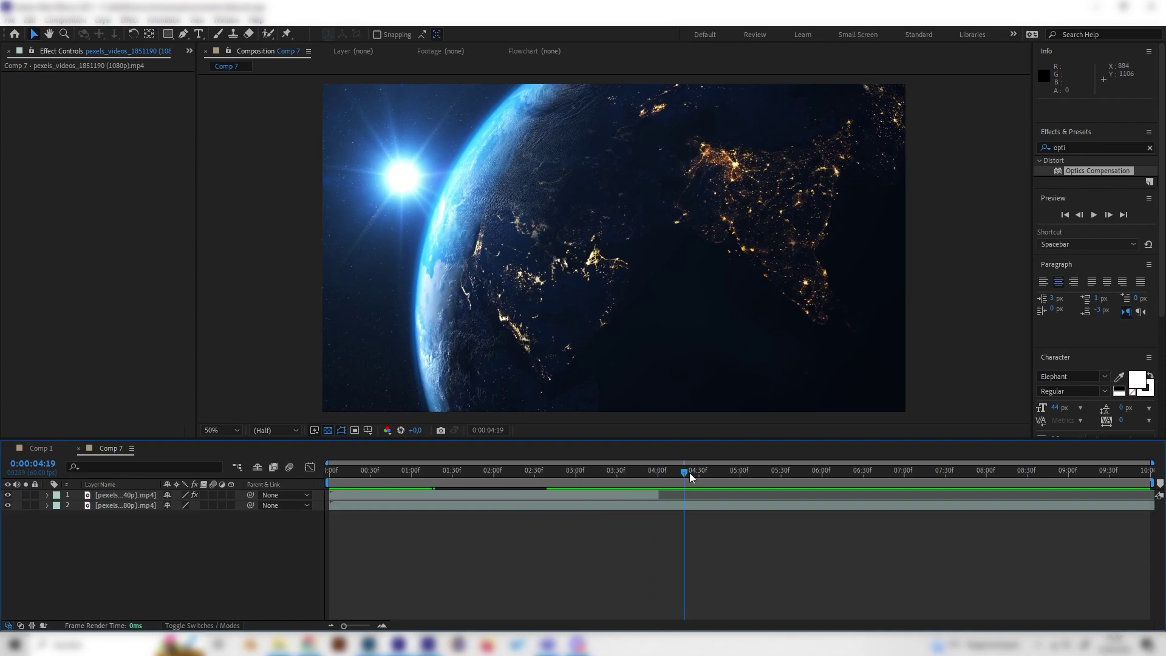
Keyframe the Earth clip's Scale at 70% at 0:00:04:00, where the driving clip ends.
drag(690, 473, 658, 471)
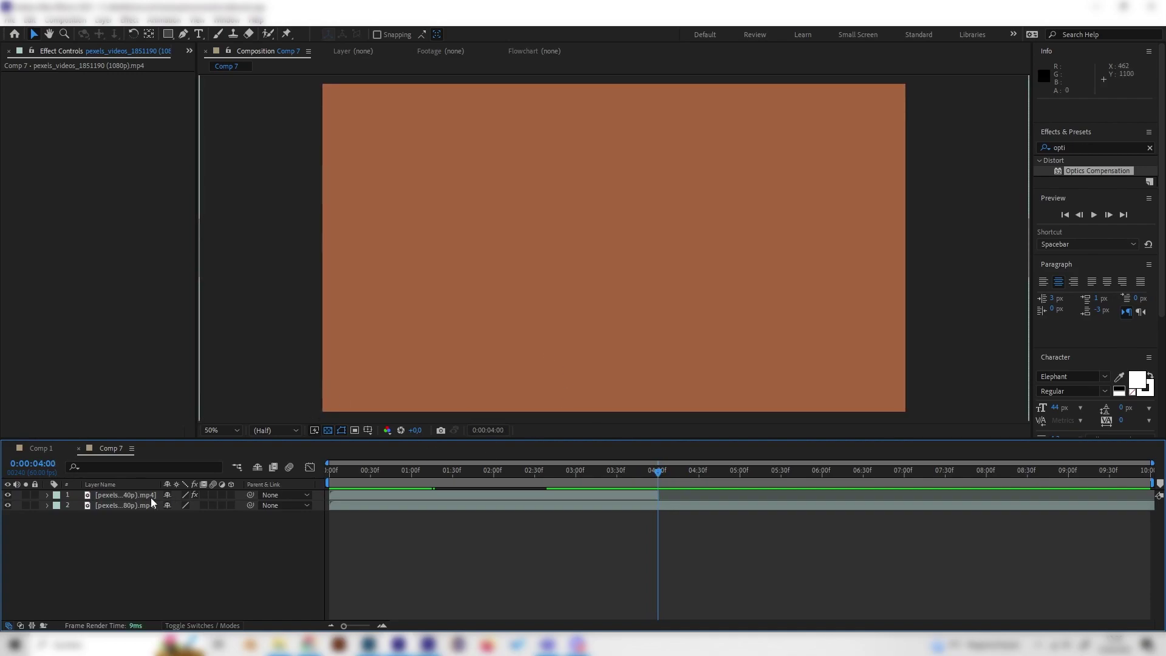
click(126, 496)
click(150, 506)
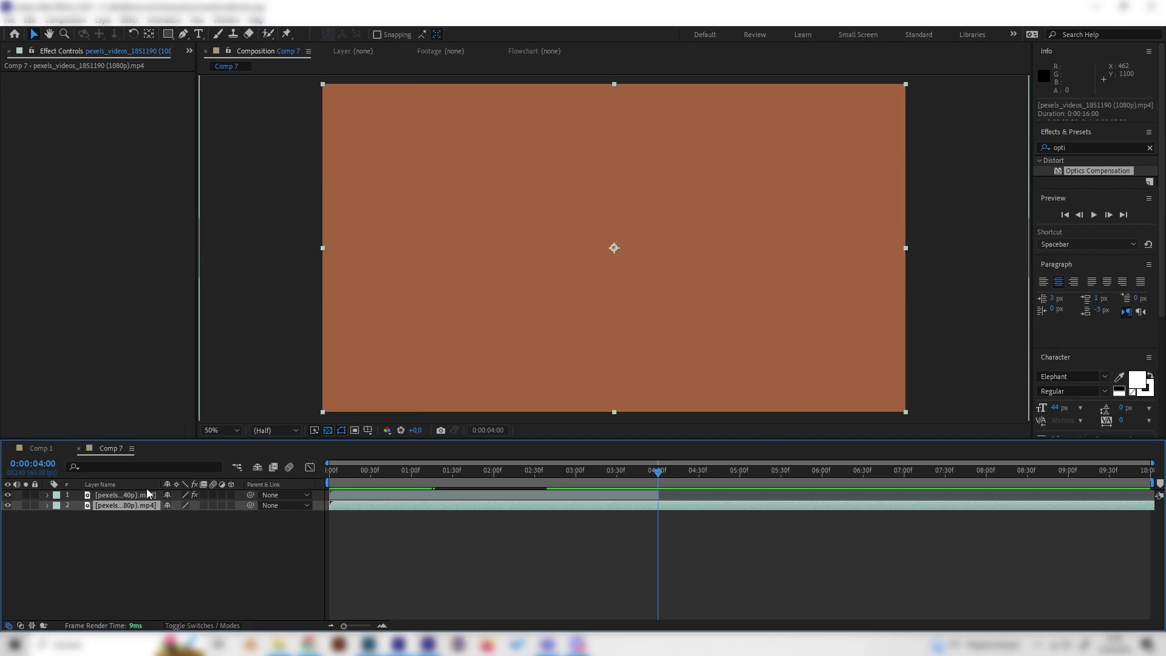
key(s)
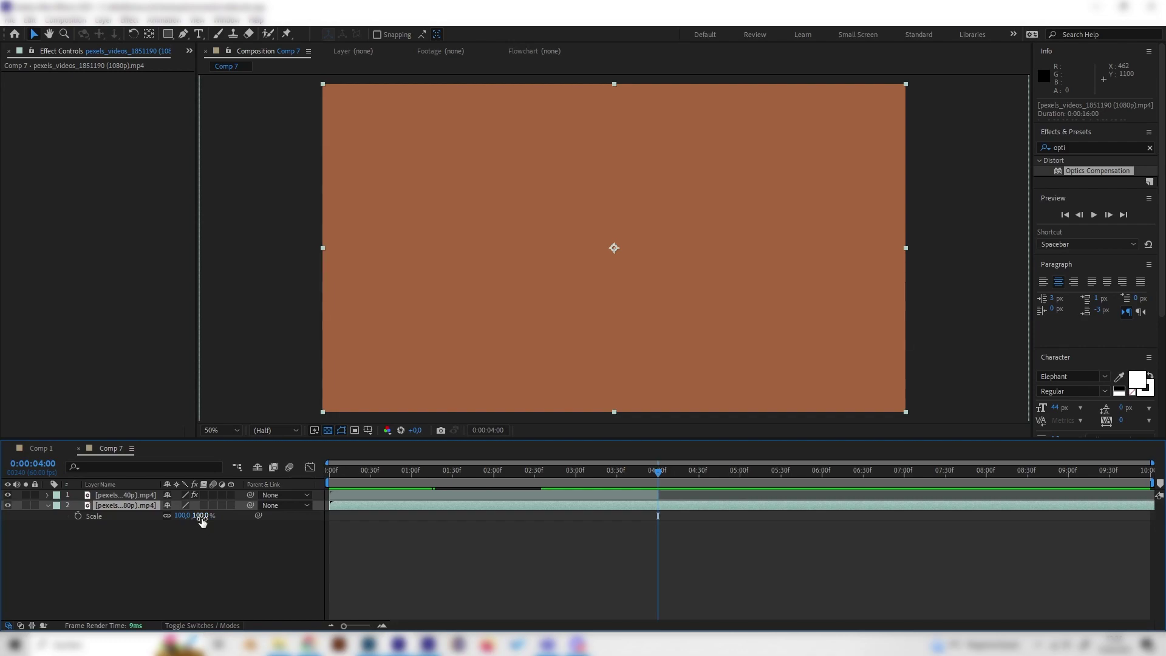
drag(202, 517, 184, 516)
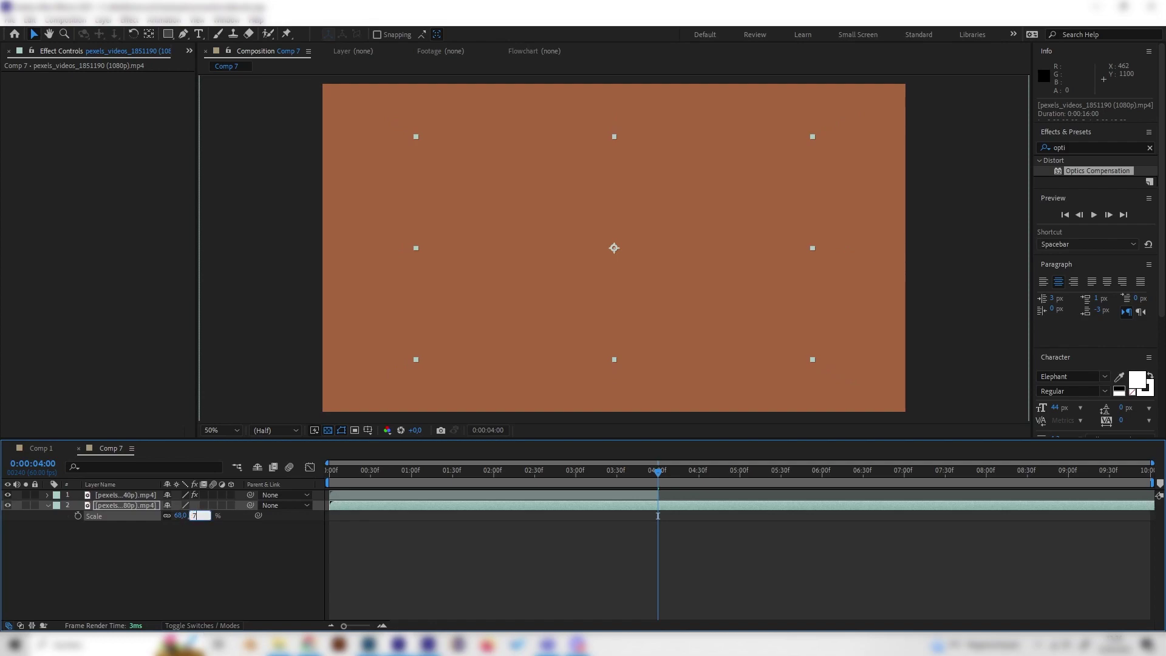
key(Return)
Add a second Scale keyframe of 100% to the Earth clip at 0:00:05:30.
drag(667, 480, 781, 483)
click(198, 522)
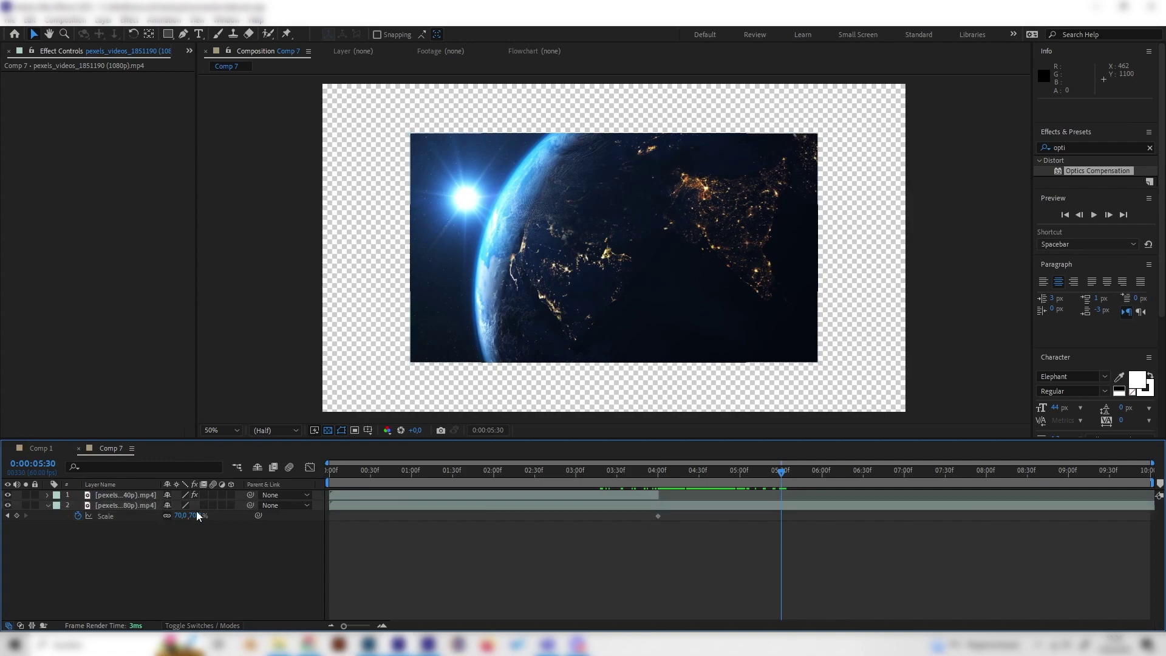
click(196, 516)
text(100)
key(Return)
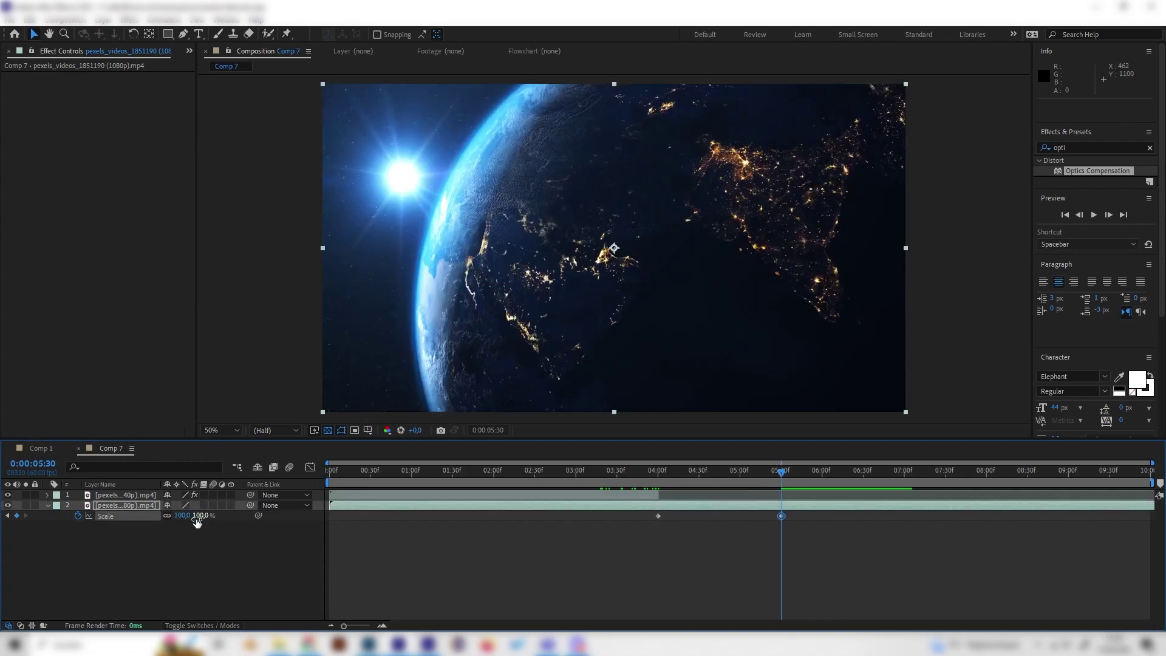
Set the work area around the transition, from 0:00:01:58 to 0:00:07:45.
drag(780, 471, 632, 488)
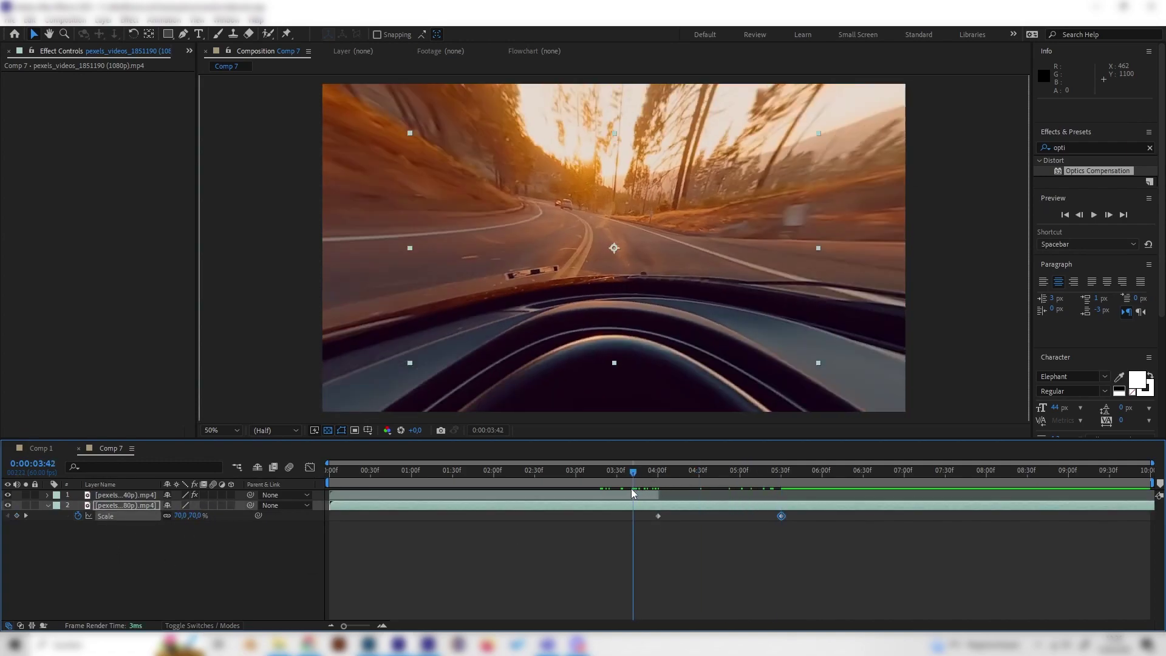
key(space)
key(n)
key(space)
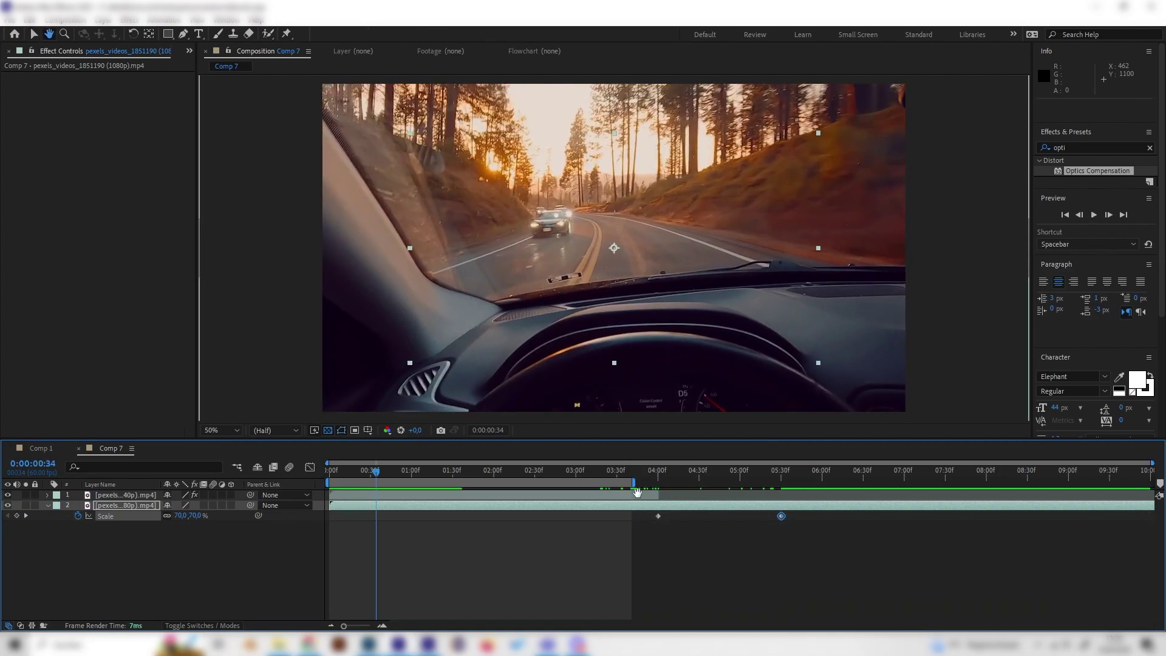
drag(633, 484, 969, 483)
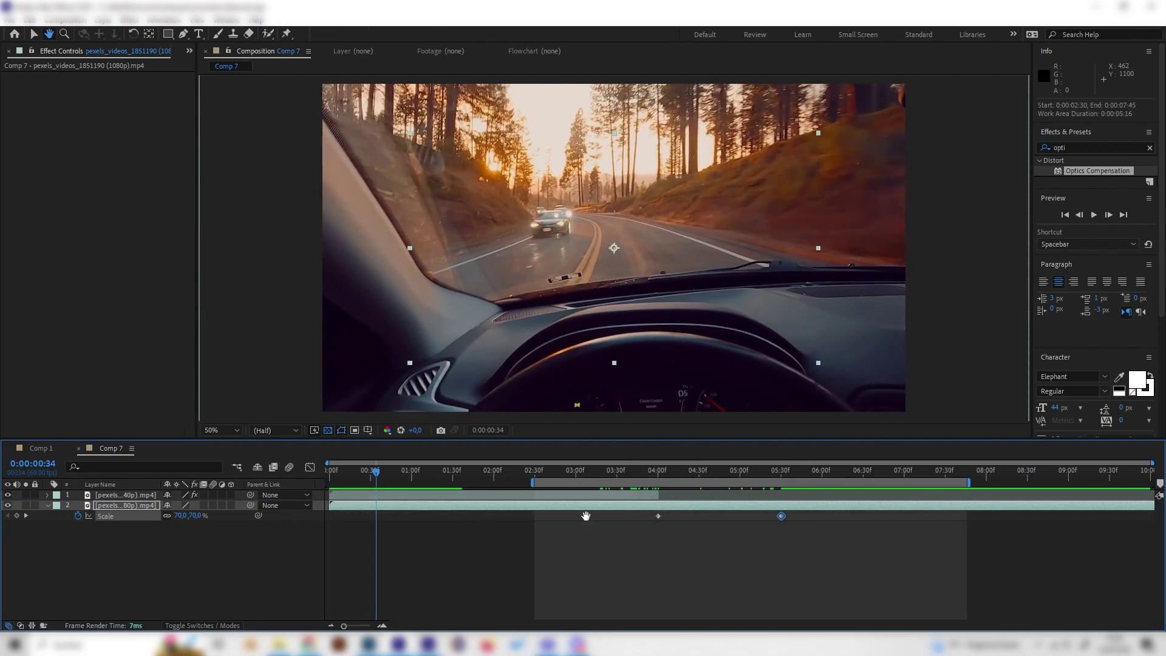
drag(528, 486, 488, 484)
At 0:00:04:24, find the Motion Tile effect and apply it to the Earth clip to cover its empty borders.
drag(615, 470, 667, 487)
drag(699, 485, 691, 486)
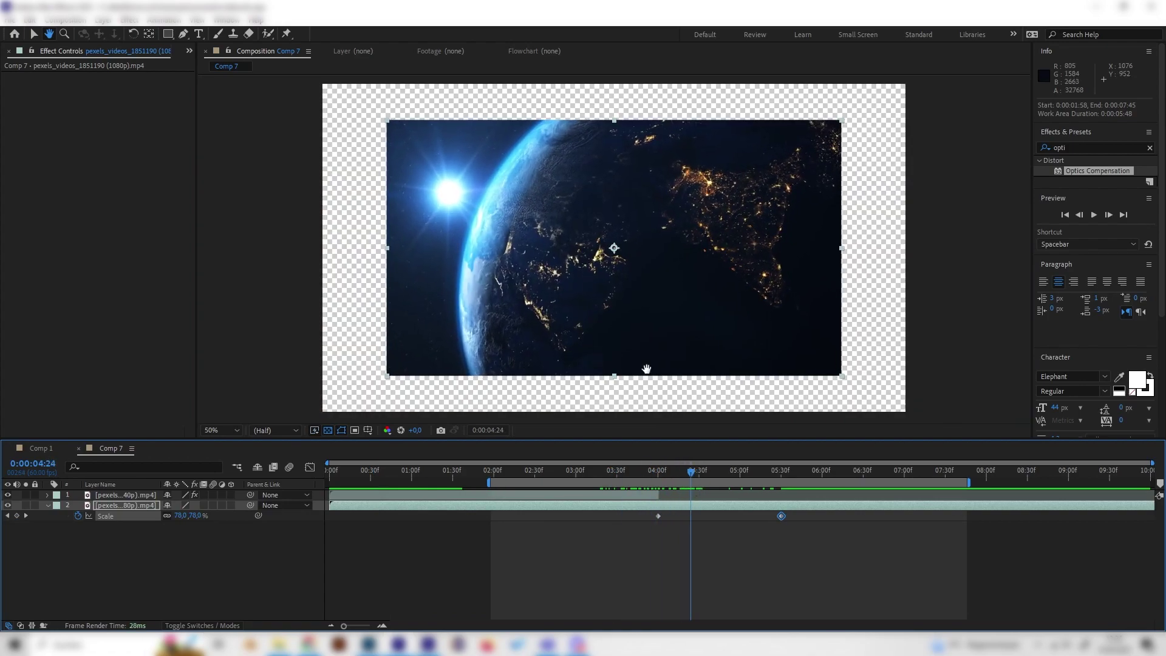
double_click(1081, 149)
text(mo)
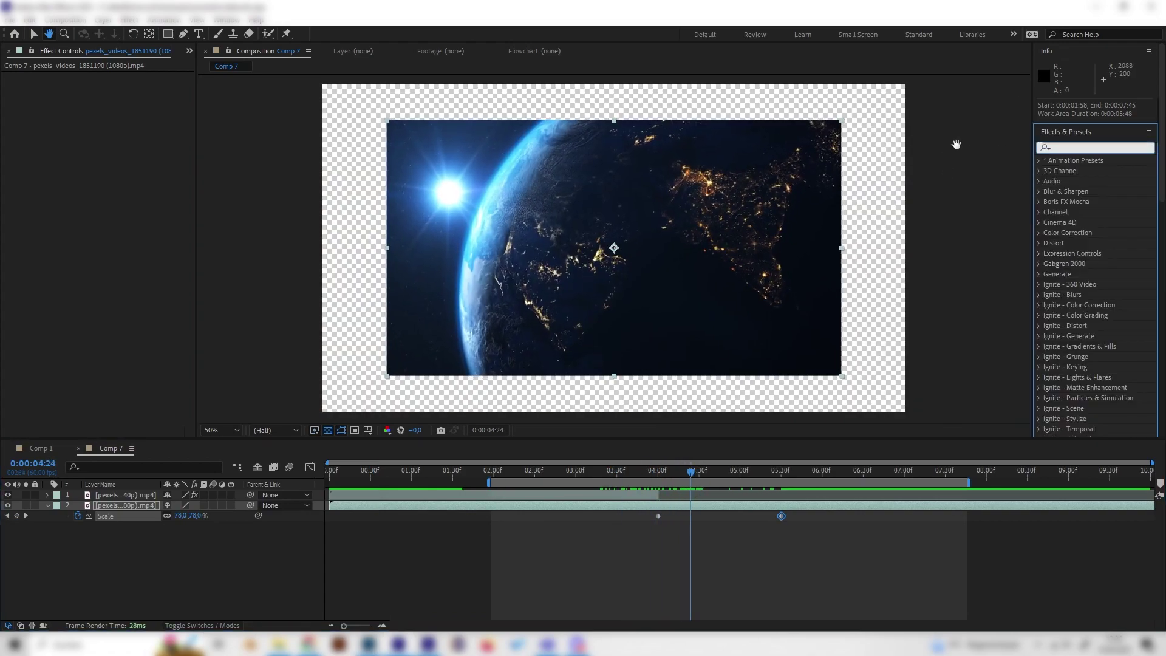
text(tion)
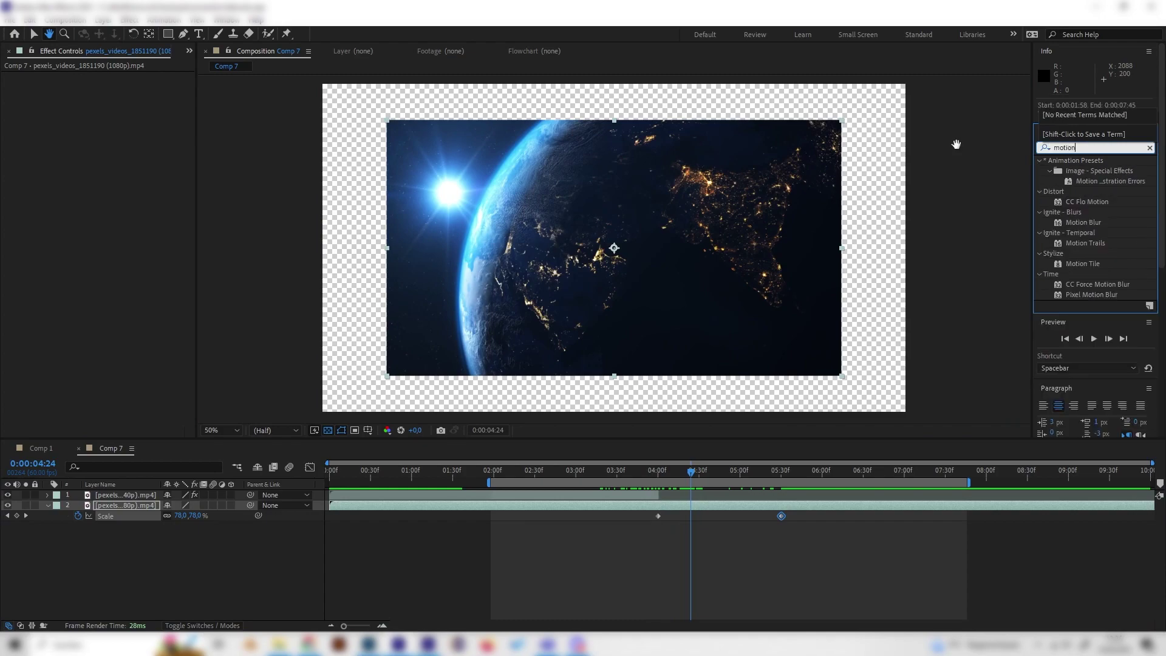
key(Return)
double_click(1093, 263)
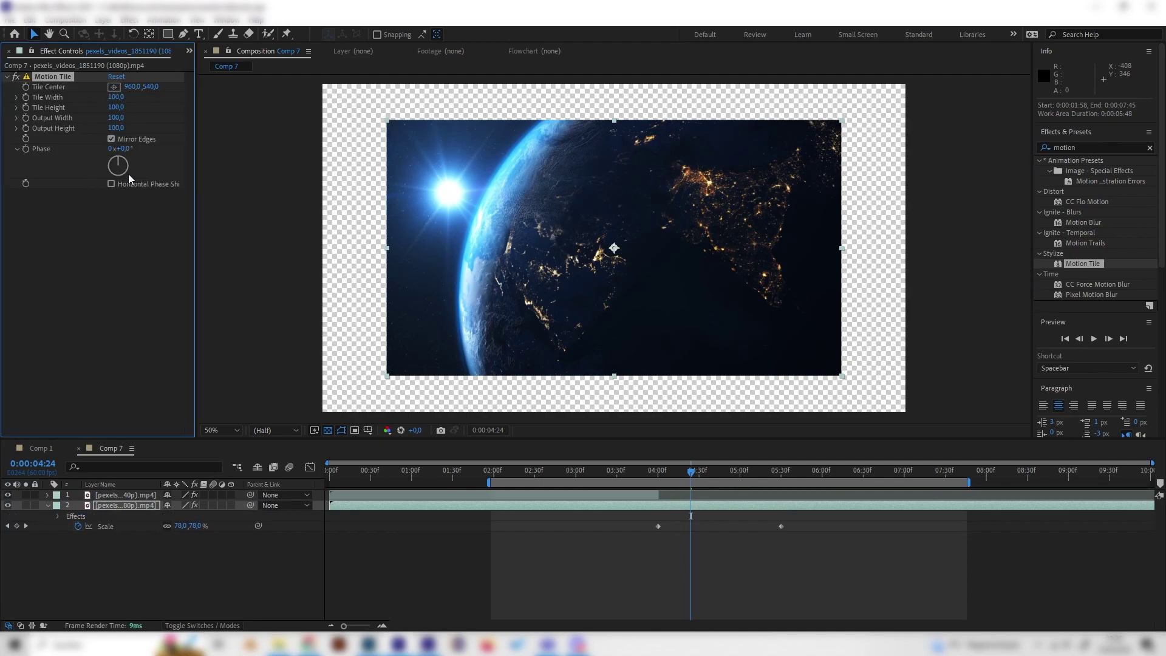
In the Earth clip's Motion Tile, enable Mirror Edges and set Output Width to 200 and Output Height to 160.
text(200)
key(Return)
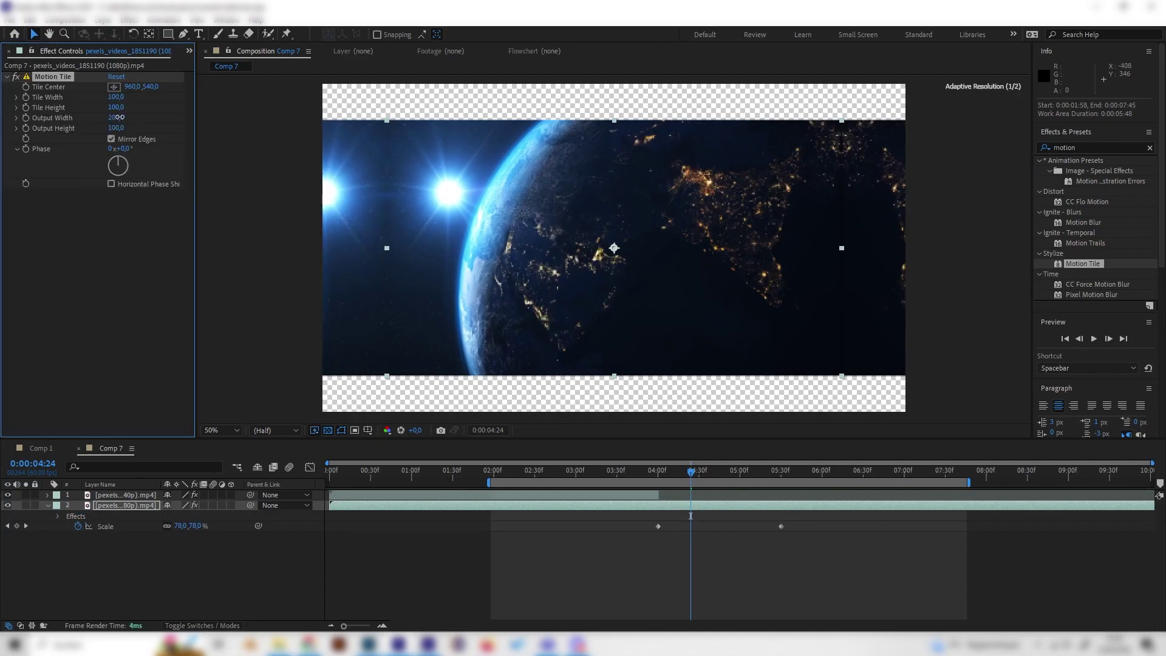
drag(111, 128, 116, 128)
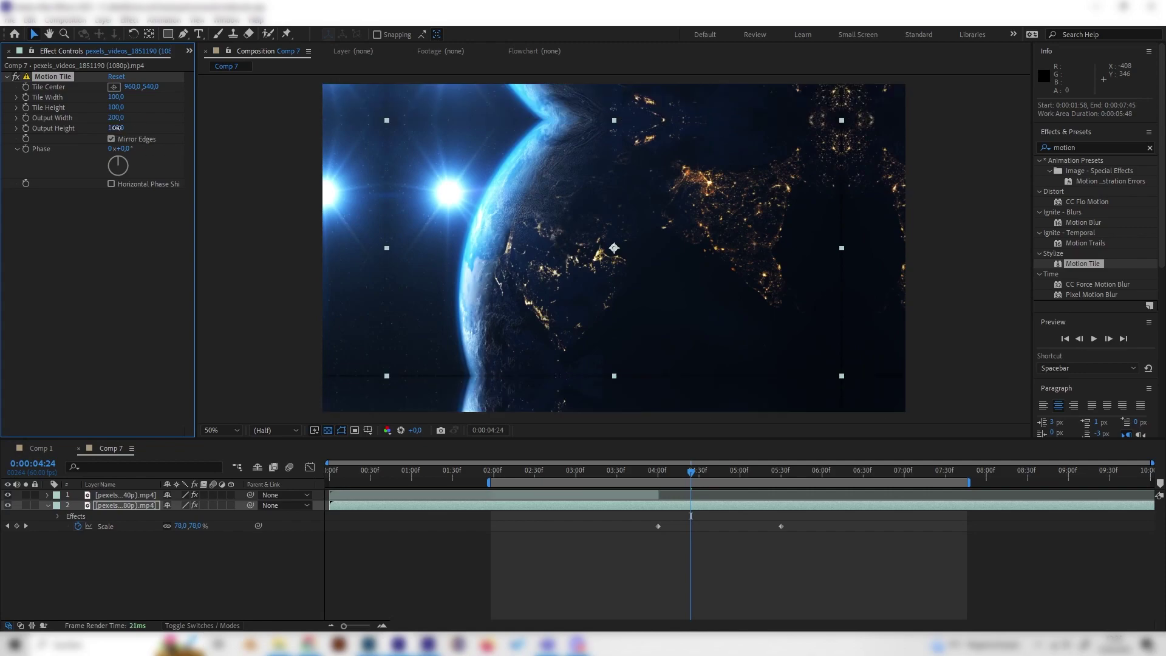
Play back and scrub through the transition with the mirrored Earth edges.
click(649, 477)
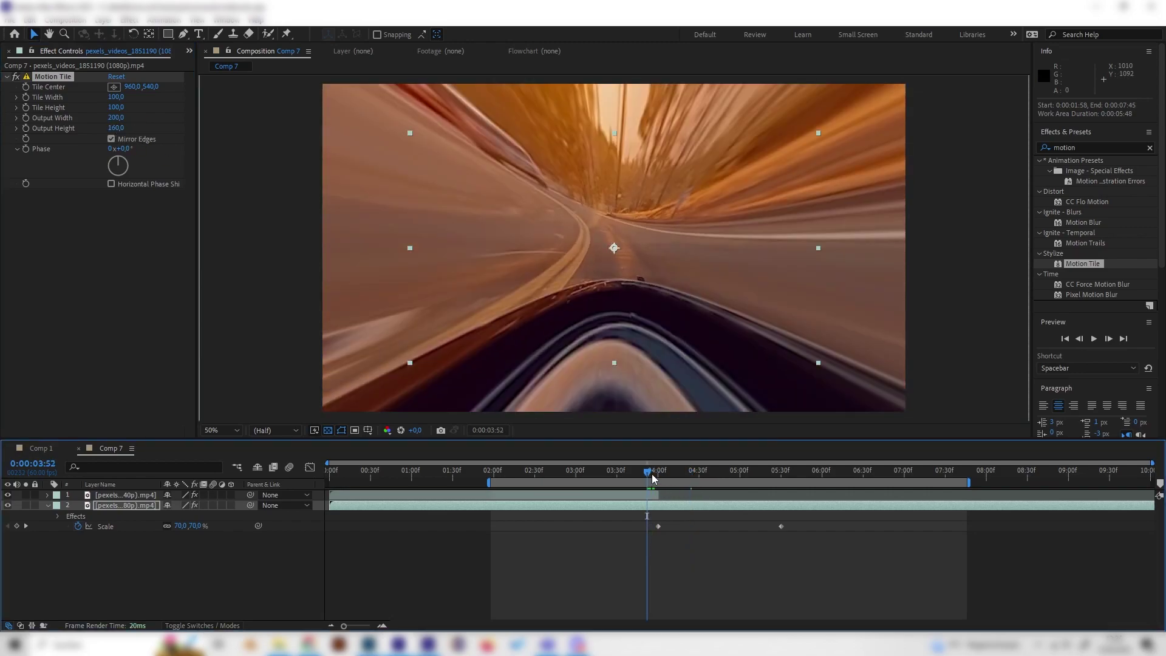
key(space)
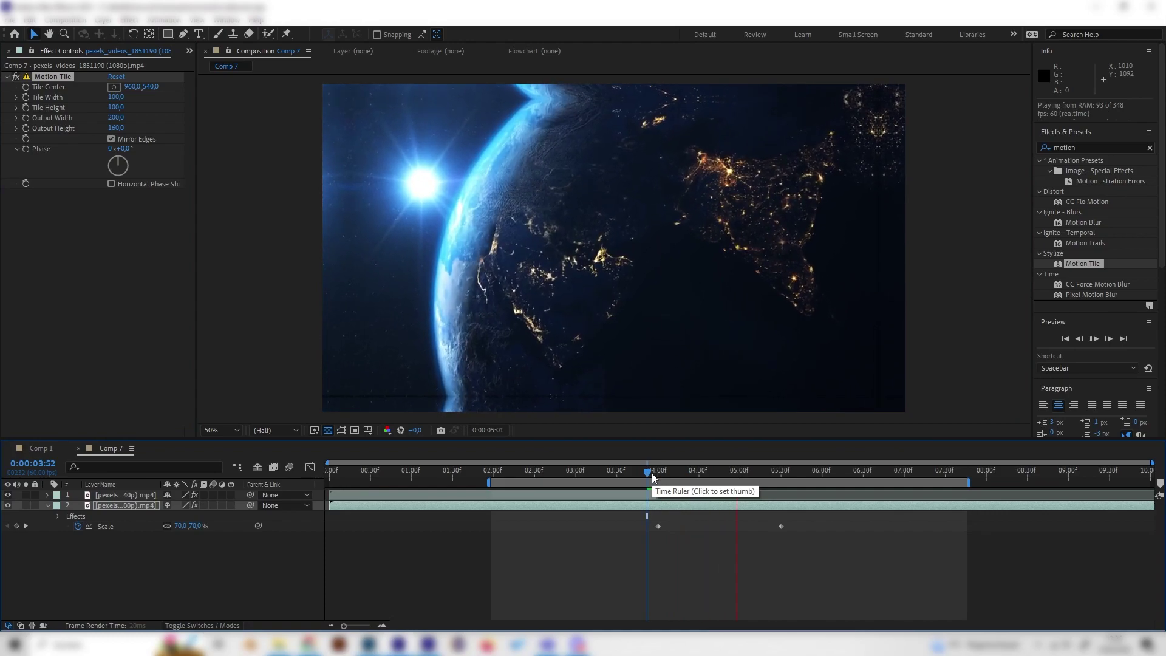
drag(651, 473, 681, 480)
Open the Earth clip's Scale curve in the Graph Editor and apply Easy Ease to both keyframes.
click(107, 531)
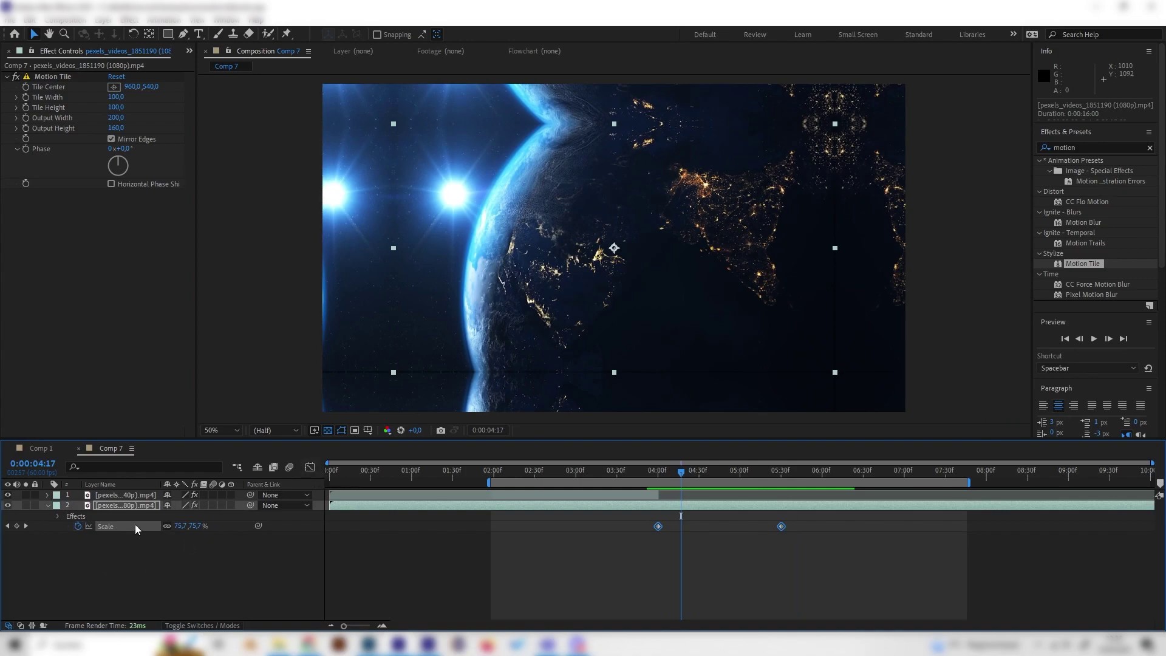
click(309, 468)
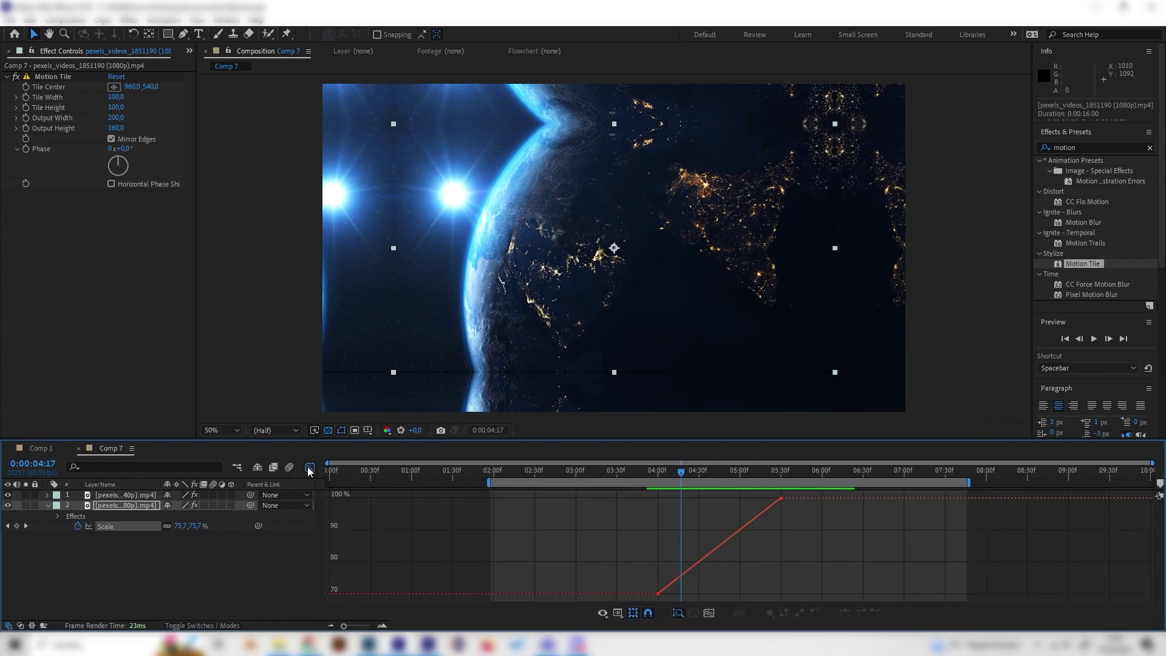
click(116, 529)
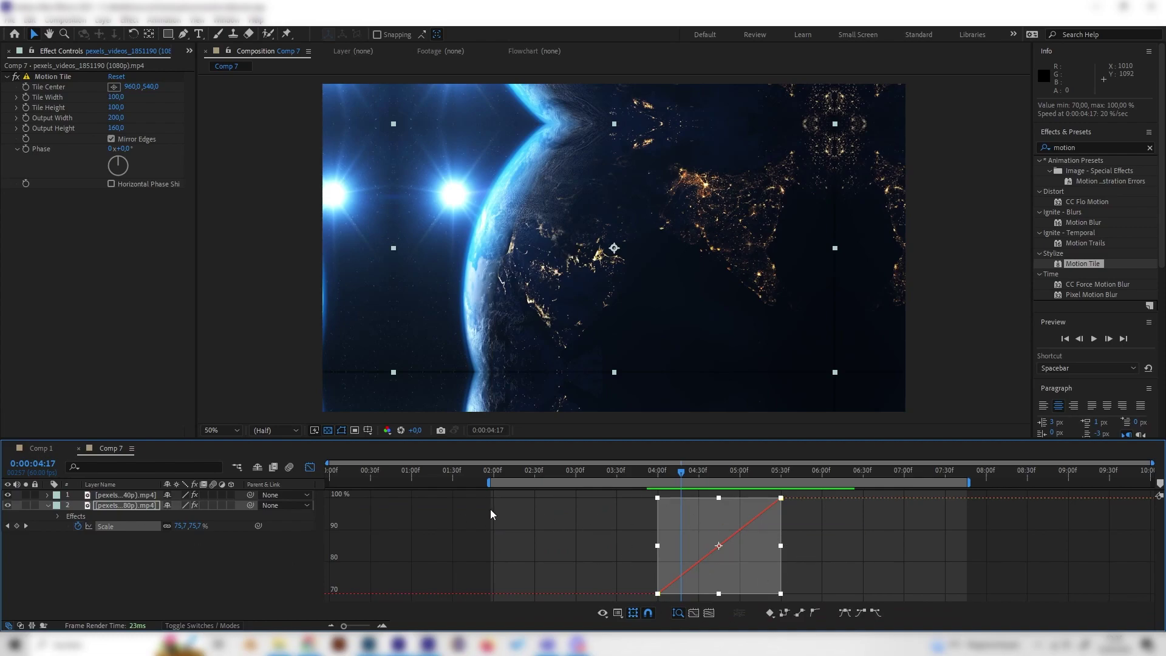
click(843, 611)
click(795, 586)
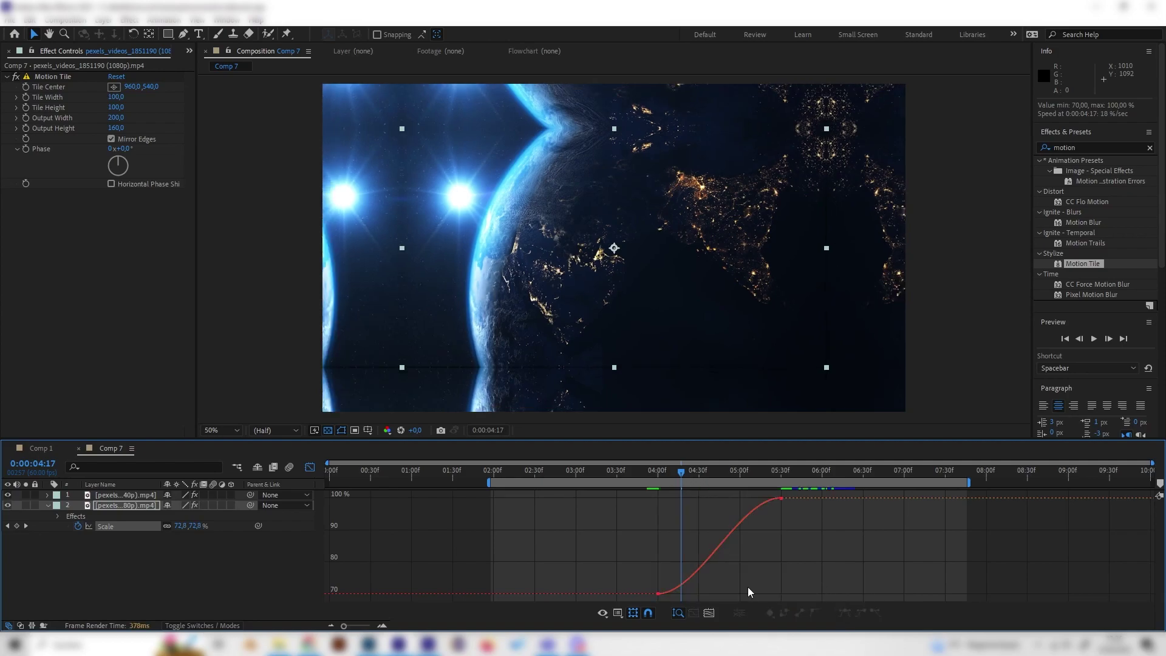
Reshape the Earth clip's Scale curve to rise steeply from the first keyframe and flatten out gradually into the last.
click(658, 594)
drag(698, 593, 658, 505)
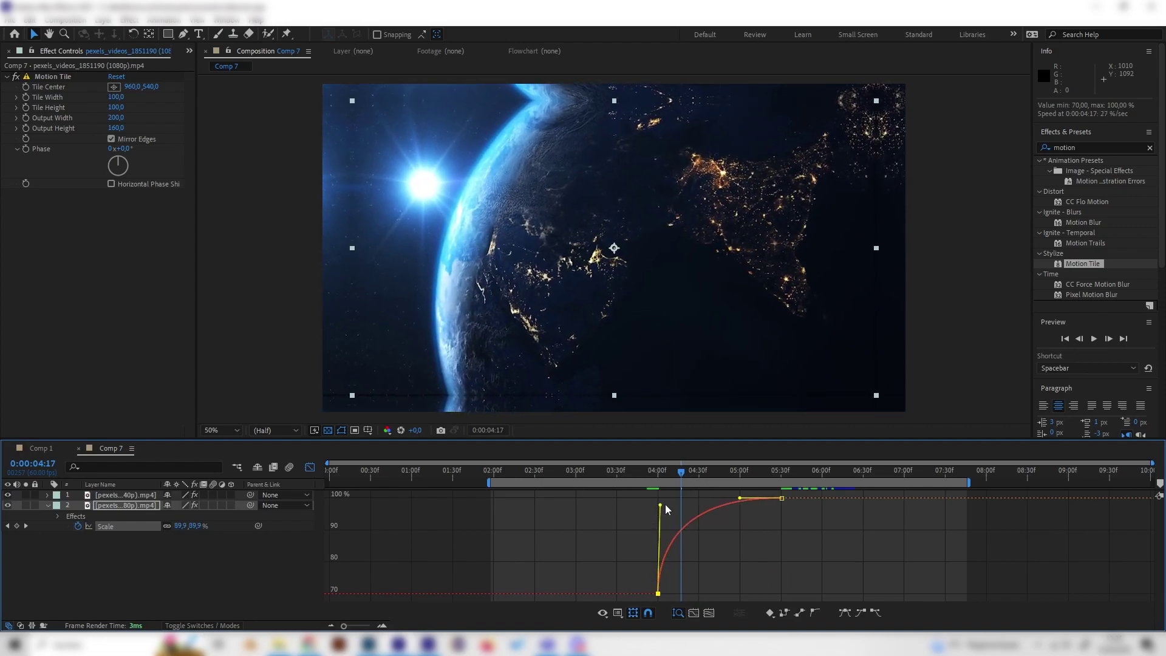
click(653, 480)
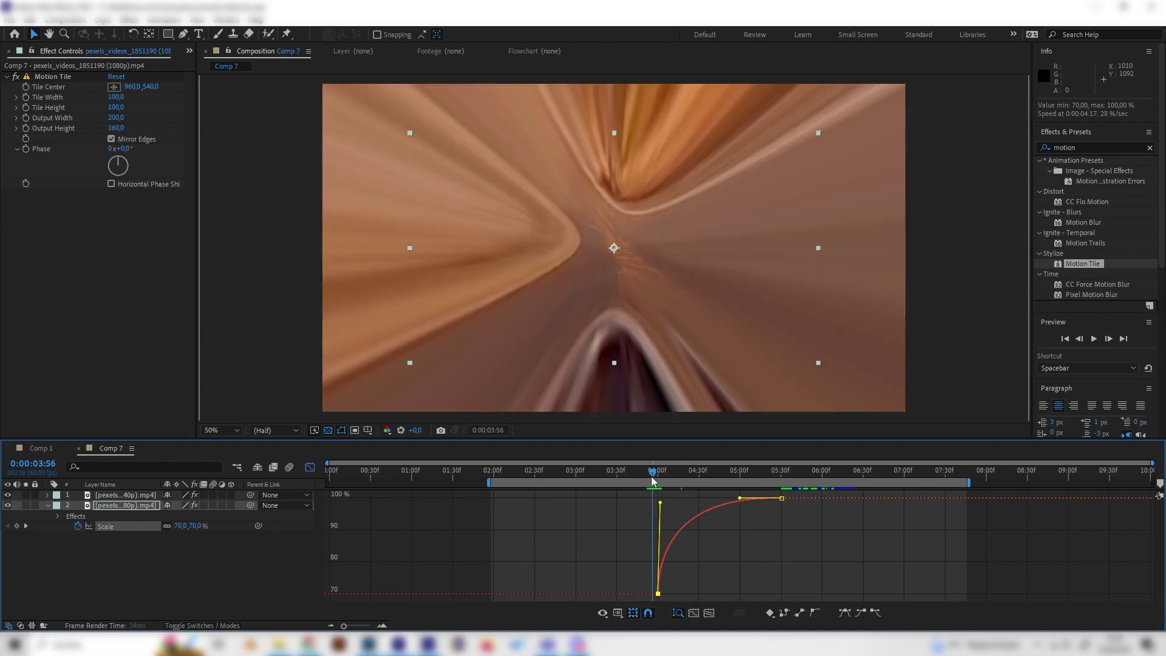
drag(653, 478, 719, 497)
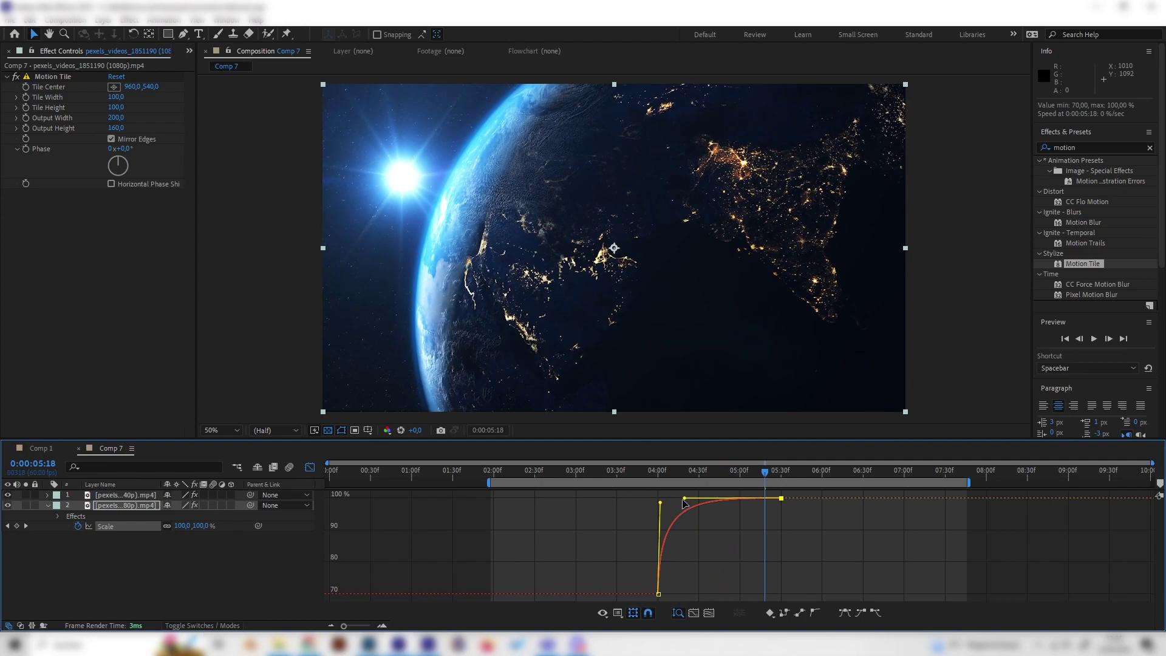
Play back the transition from around 0:00:03:11 and 0:00:03:22 to check the new Scale easing.
drag(665, 480, 588, 499)
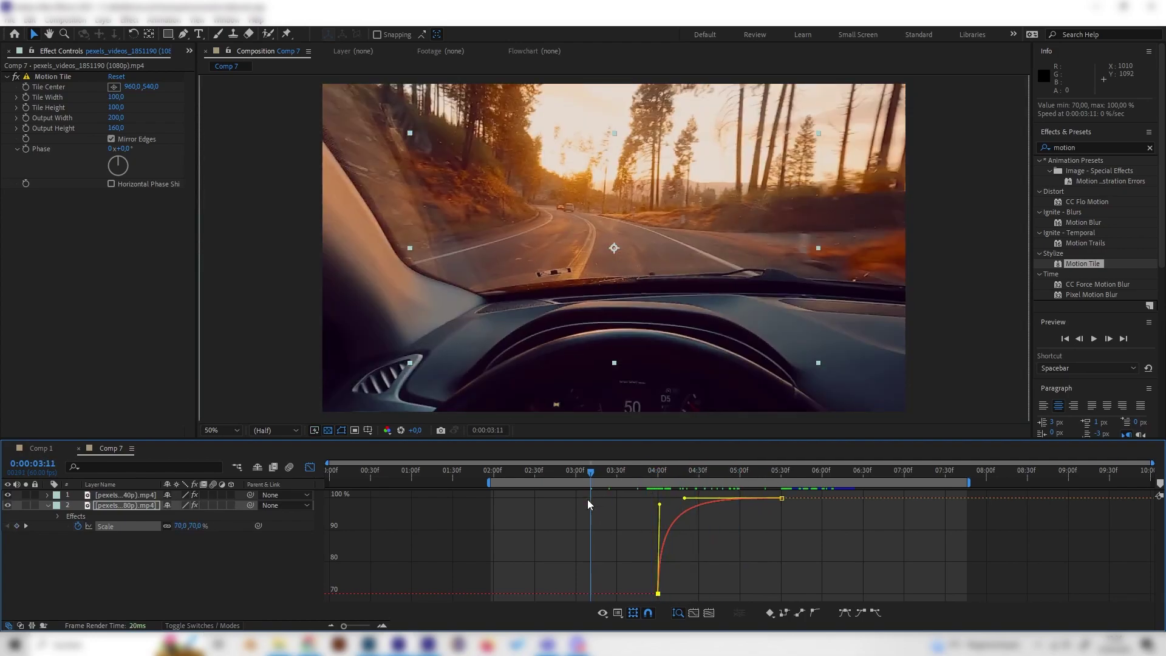
key(space)
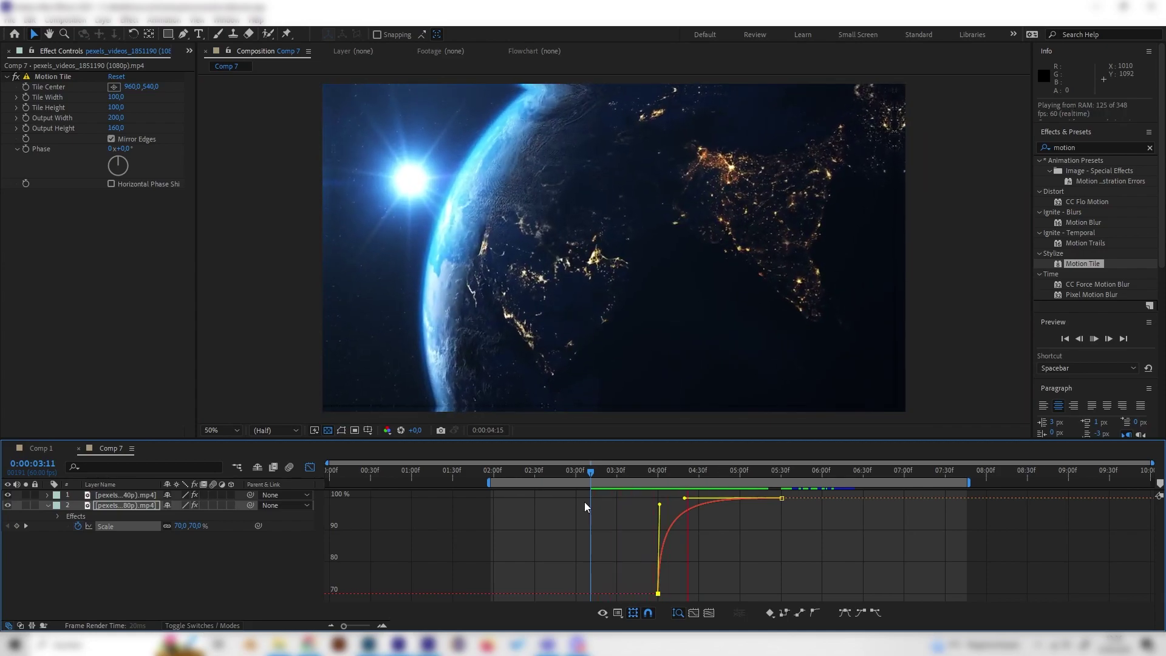
key(space)
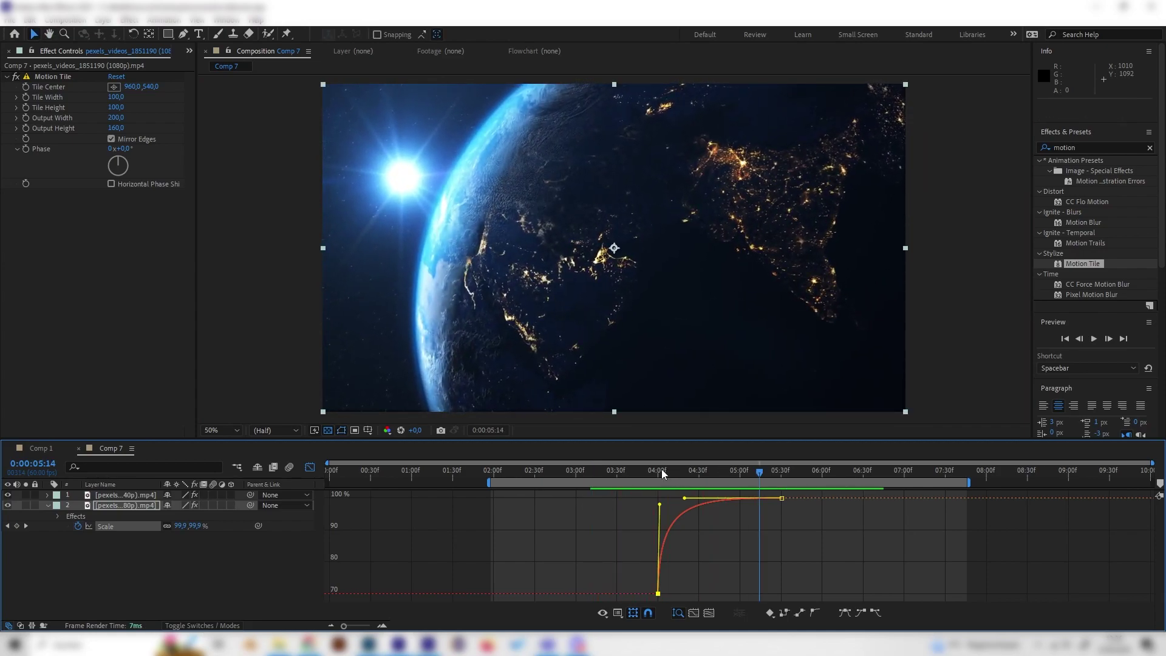
drag(665, 469, 606, 476)
key(space)
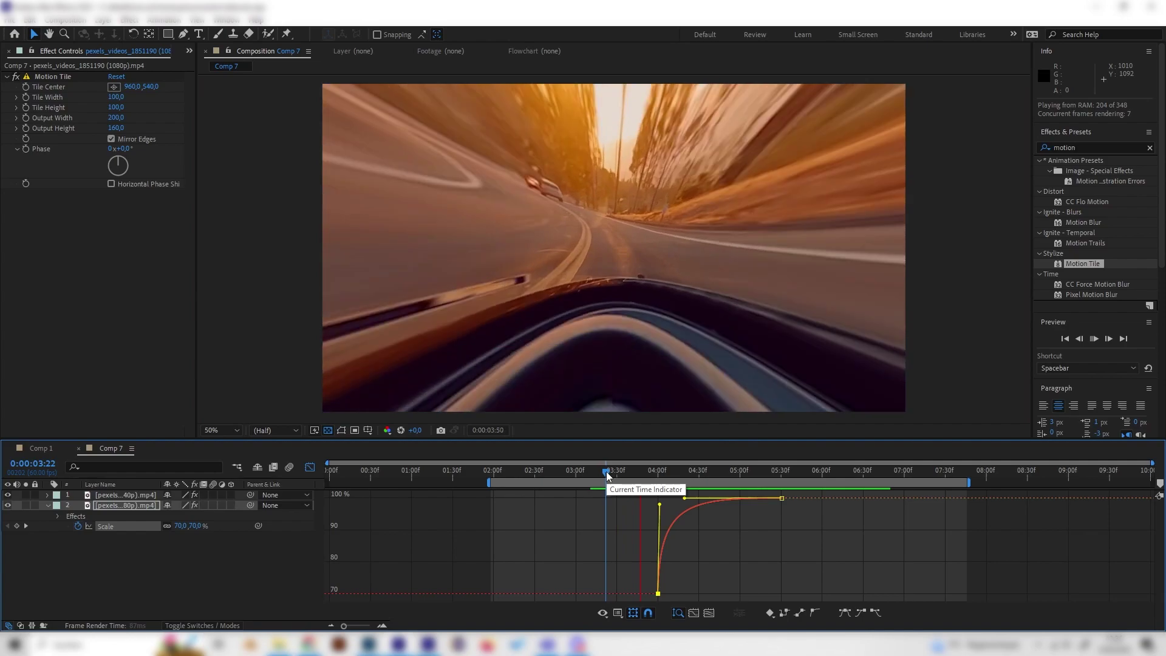
key(space)
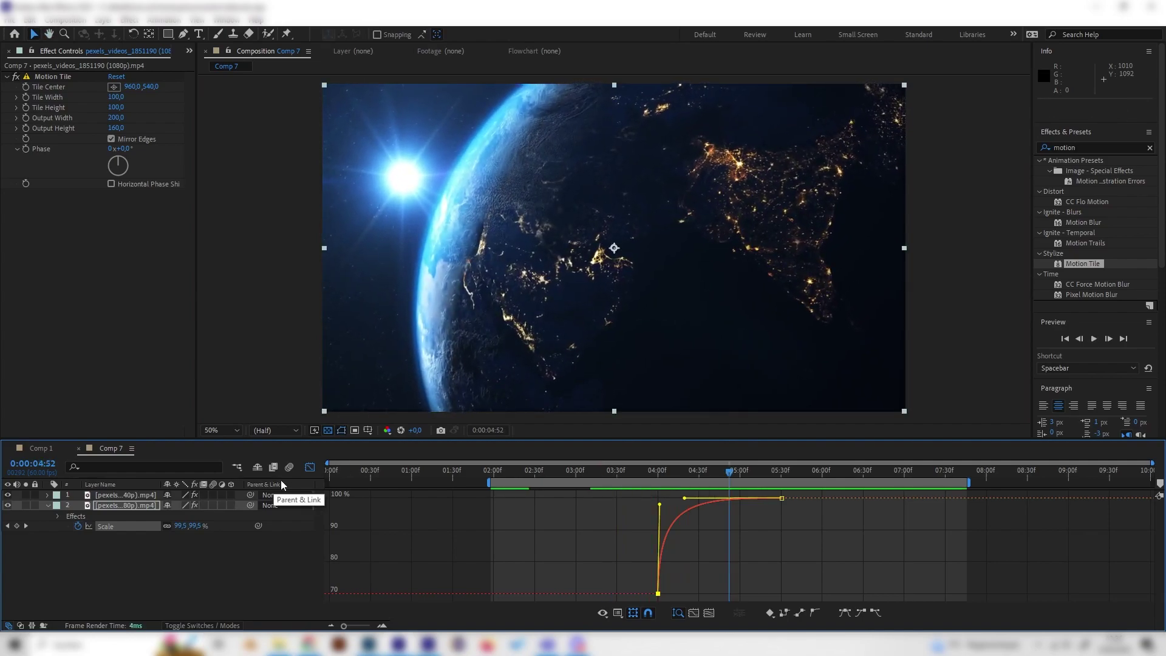
Close the Graph Editor, collapse the Earth layer and scrub through Comp 1.
click(310, 467)
click(47, 506)
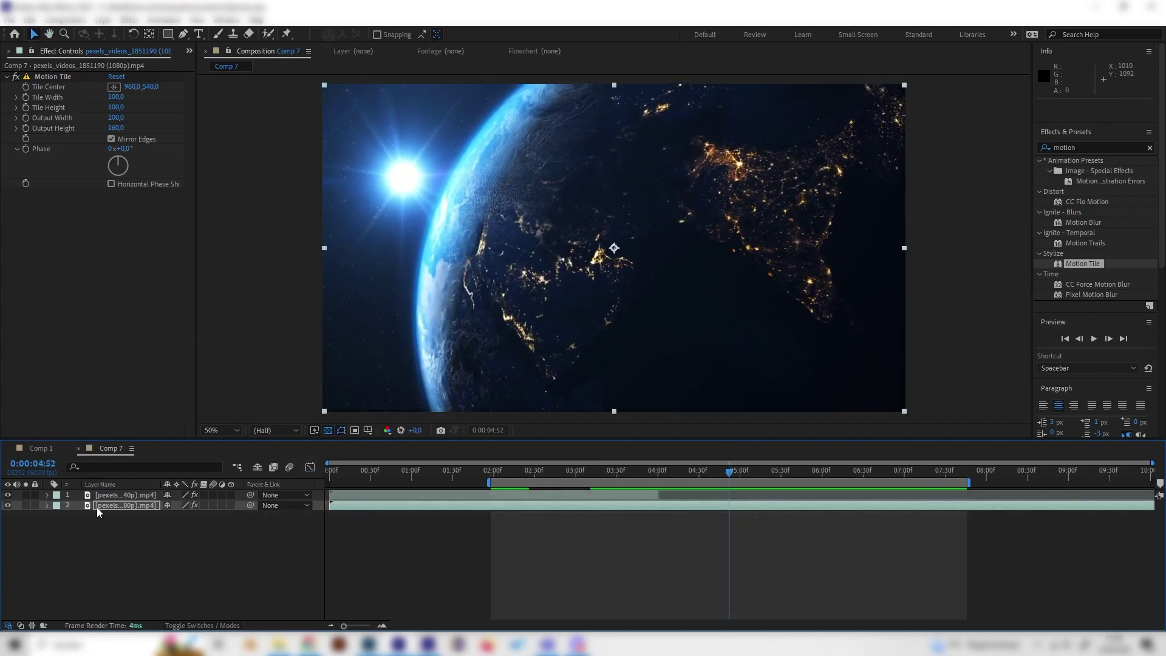
click(38, 450)
drag(533, 473, 661, 478)
Return to Comp 7 and create a white 1920 × 1080 px solid.
click(110, 448)
right_click(191, 546)
mouse_move(243, 402)
click(371, 438)
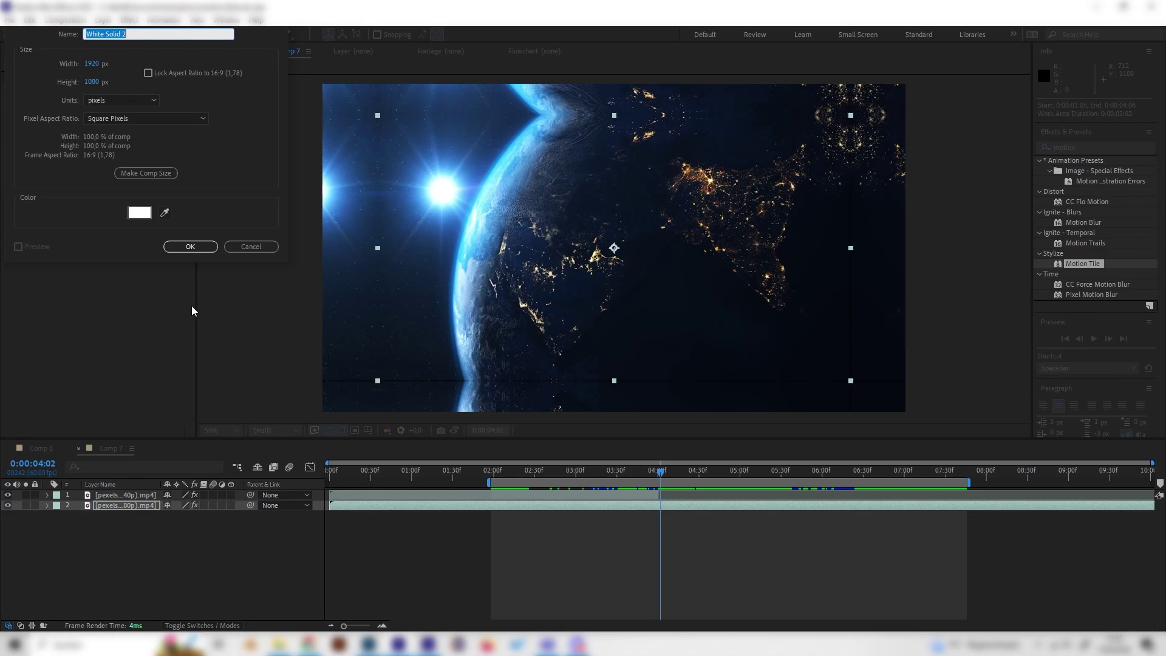
click(139, 212)
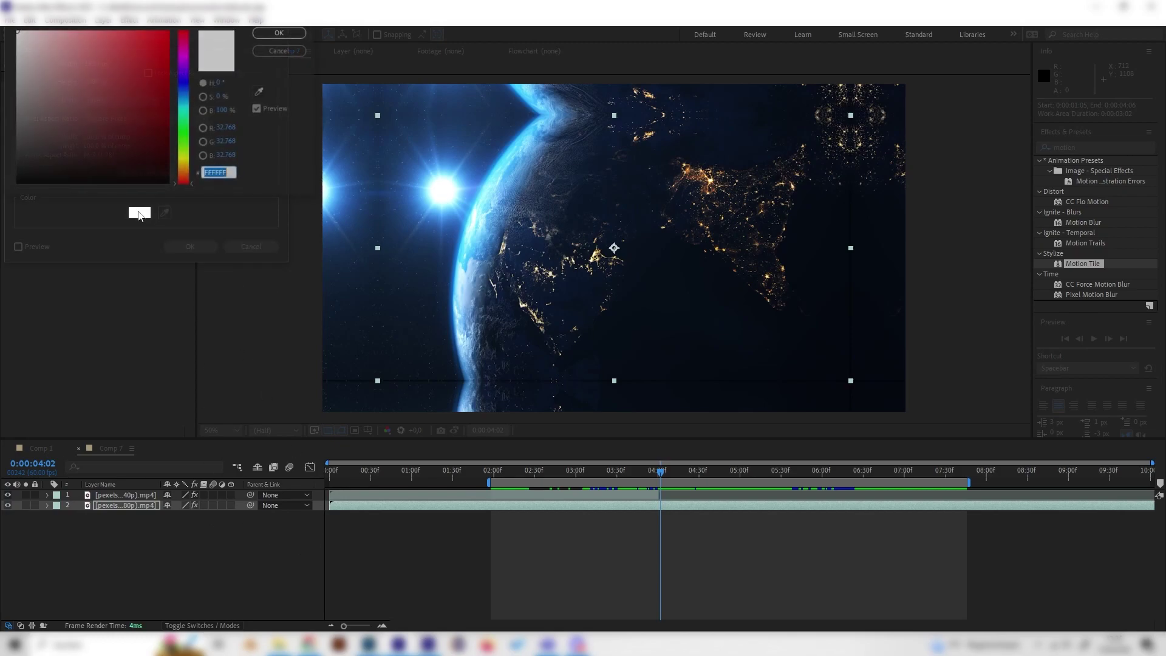
click(296, 38)
click(201, 249)
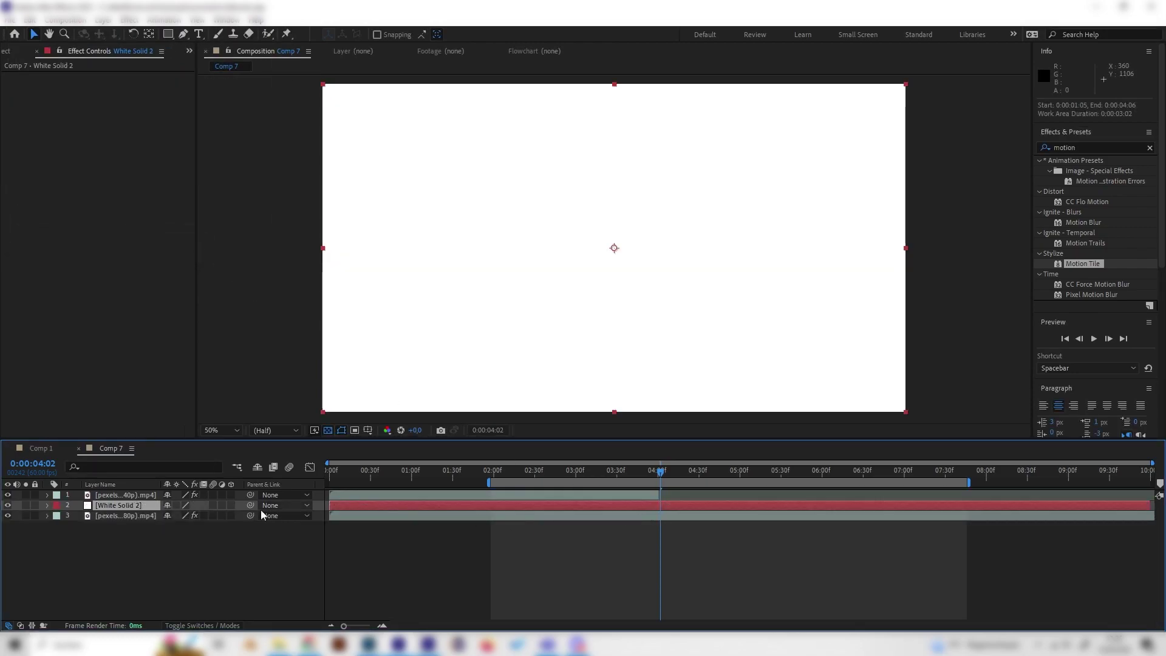
Place the white solid above both clips and move the playhead to 0:00:03:59.
drag(119, 505, 114, 491)
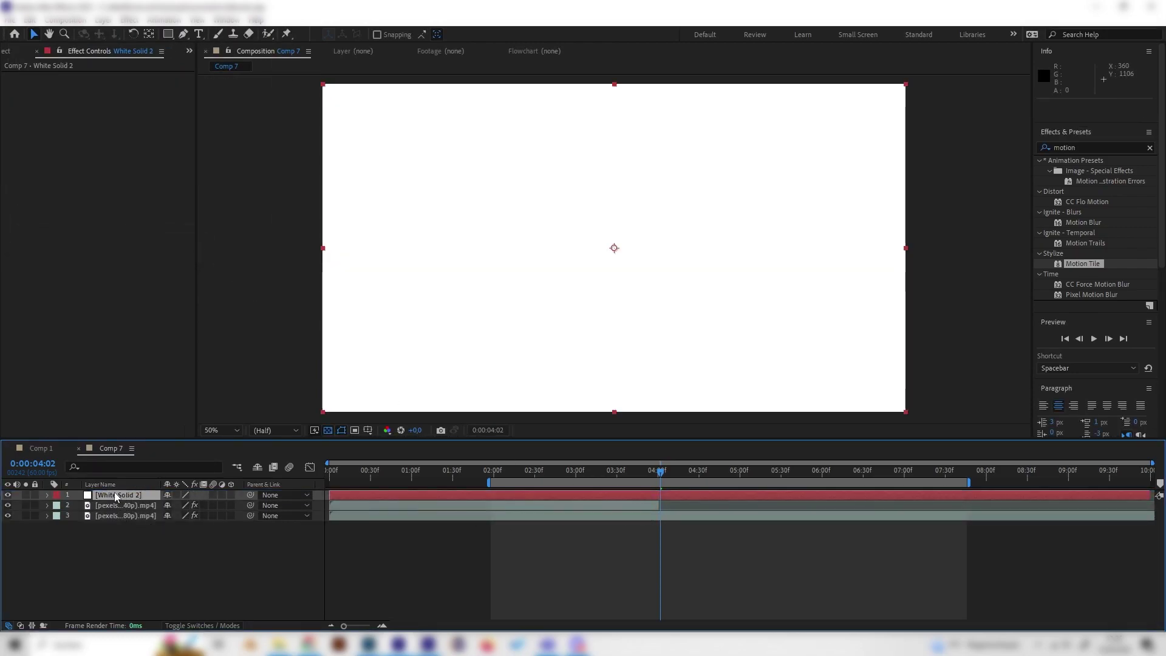
drag(656, 477, 657, 471)
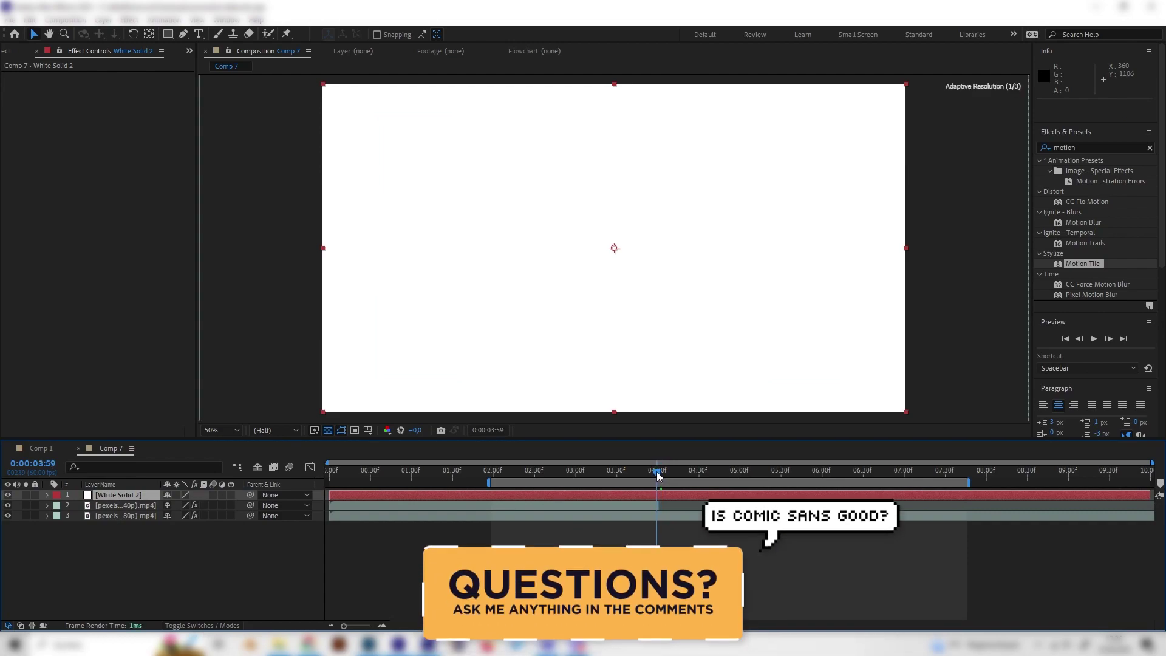
Reveal the white solid's Opacity and keyframe it at 100% at 0:00:03:59 and 0:00:04:03.
drag(336, 627, 347, 626)
drag(707, 471, 707, 476)
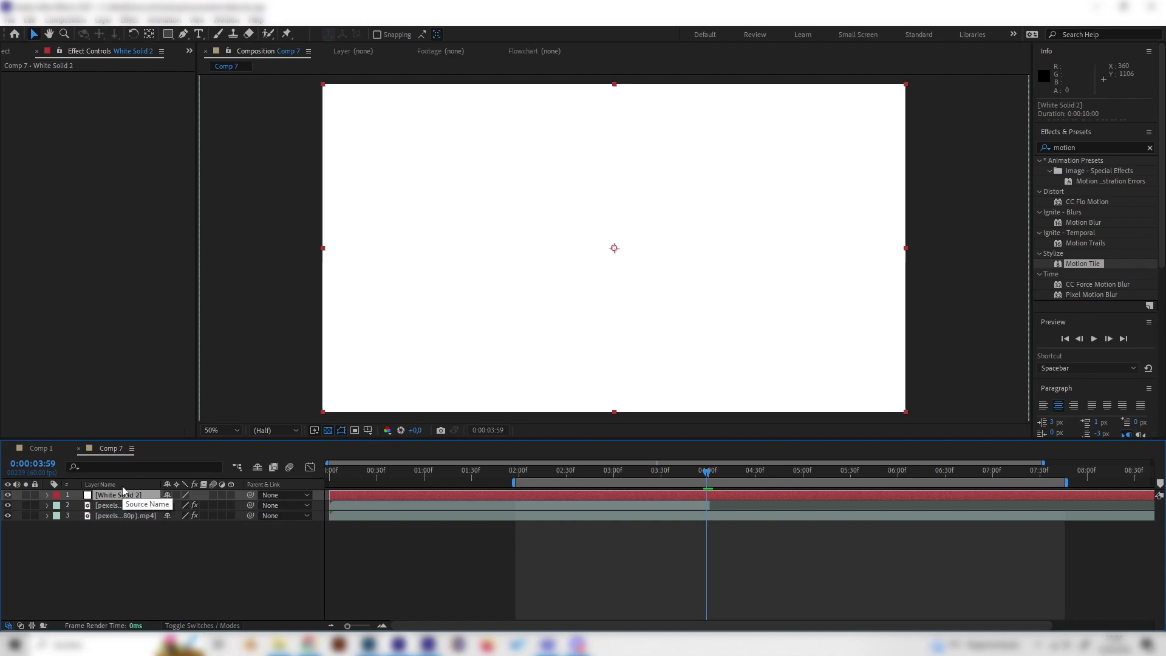
key(t)
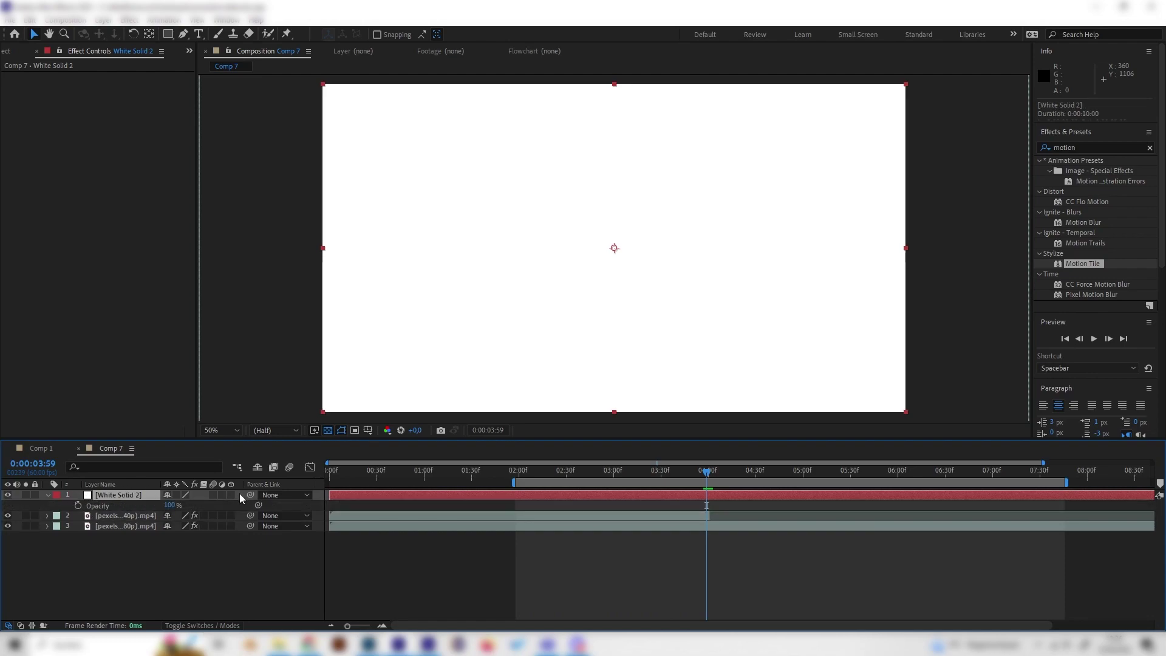
click(77, 506)
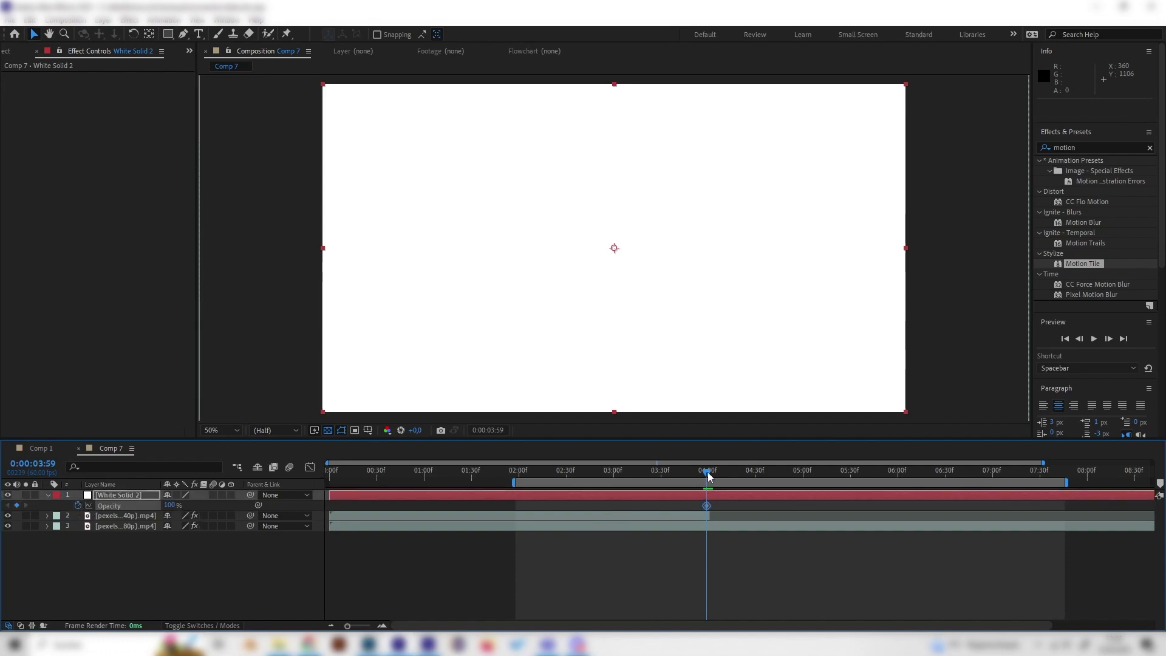
drag(708, 476, 716, 475)
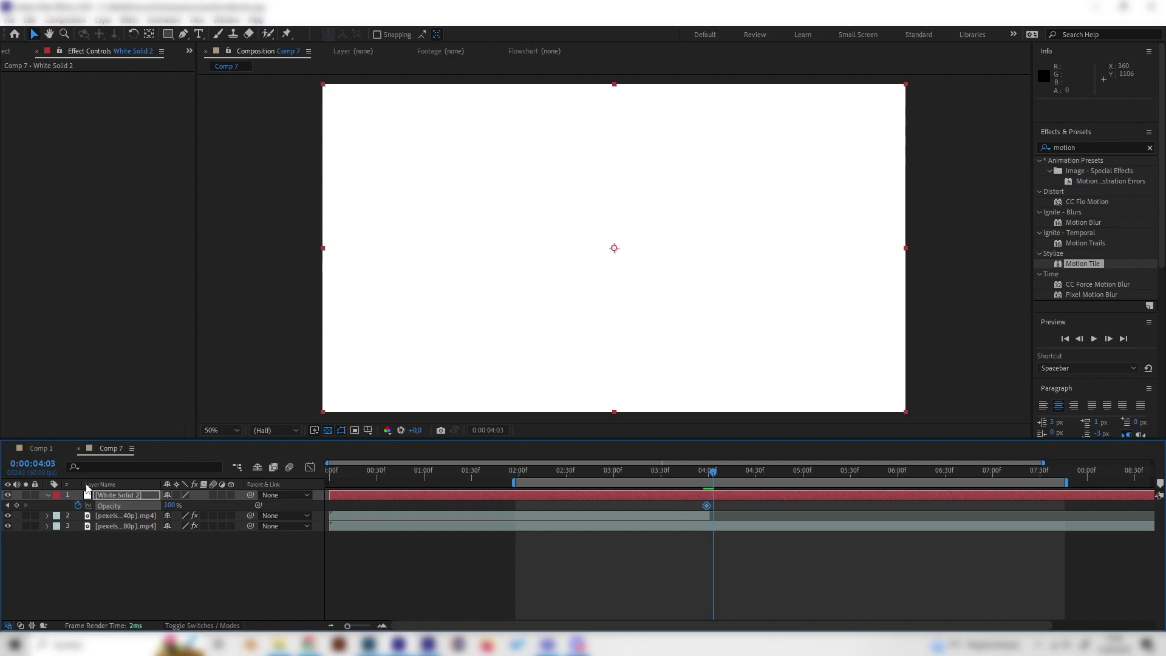
click(9, 506)
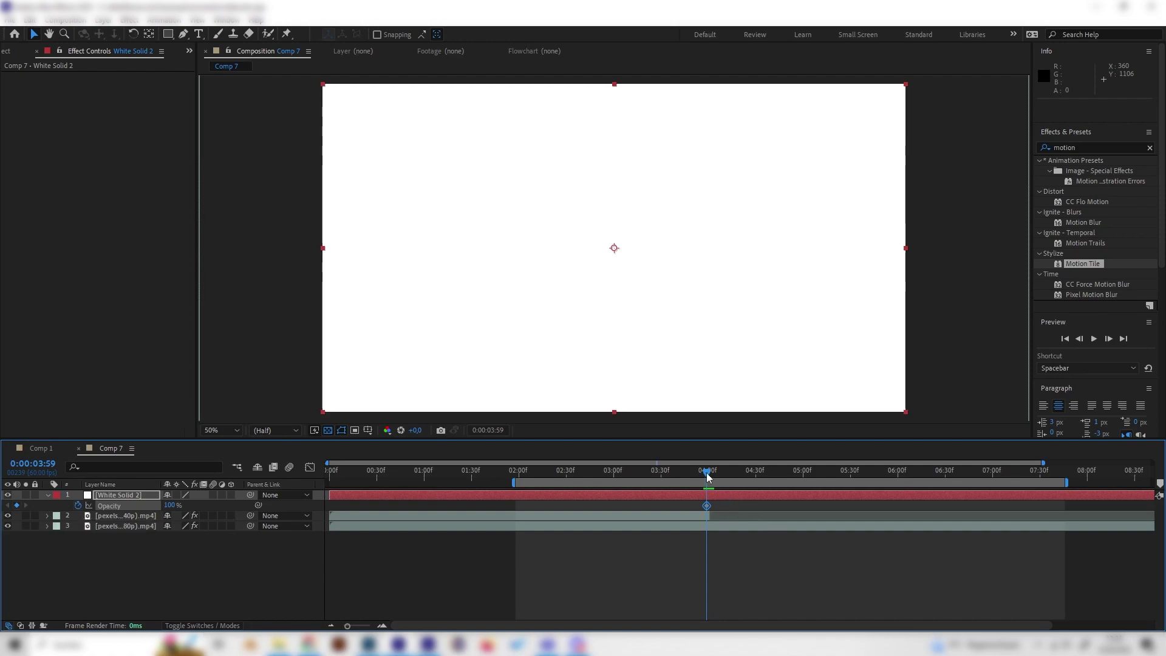
drag(709, 475, 715, 474)
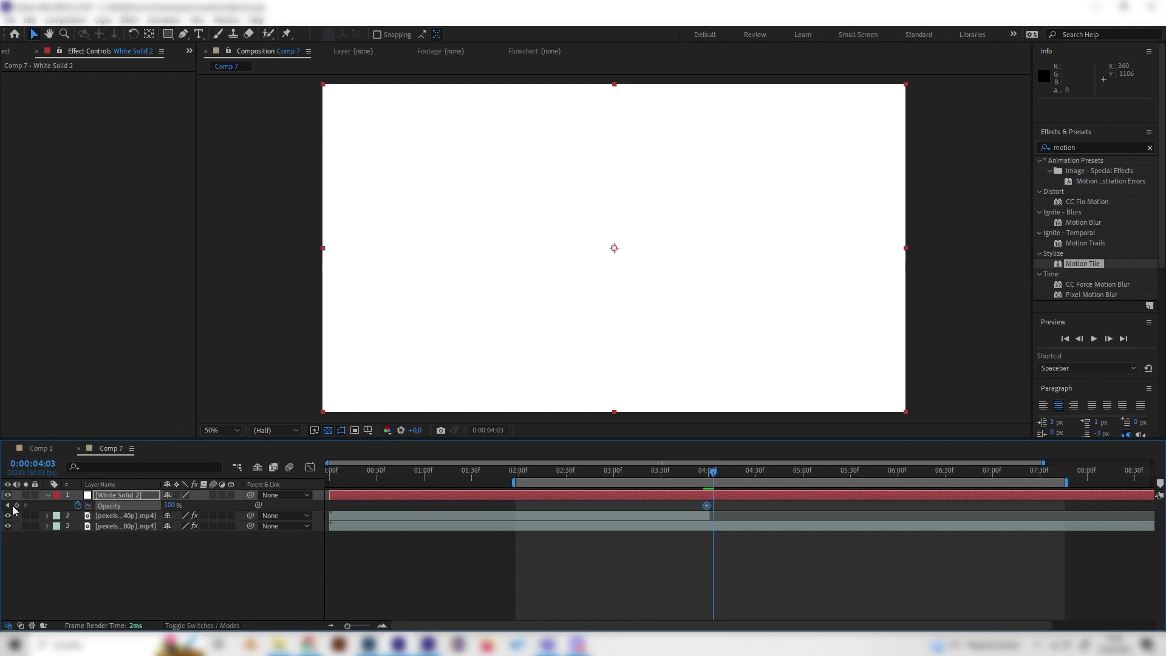
key(j)
Add 0% Opacity keyframes on the white solid at 0:00:02:48 and 0:00:05:02.
click(716, 472)
click(730, 471)
drag(730, 472, 595, 473)
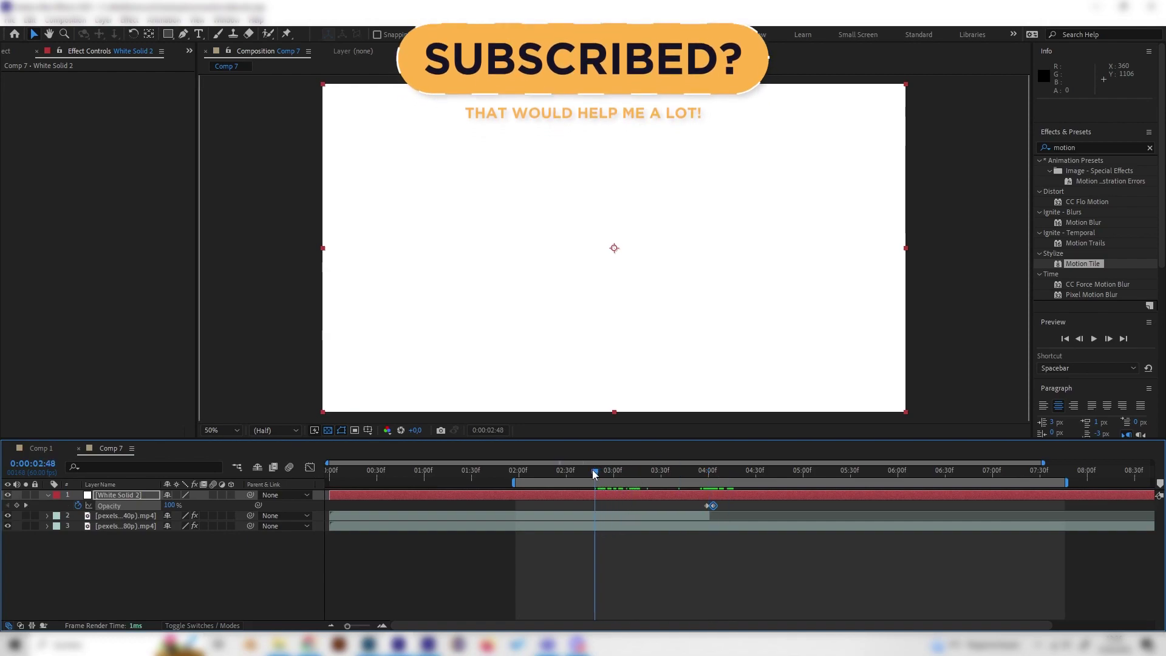
key(ctrl+v)
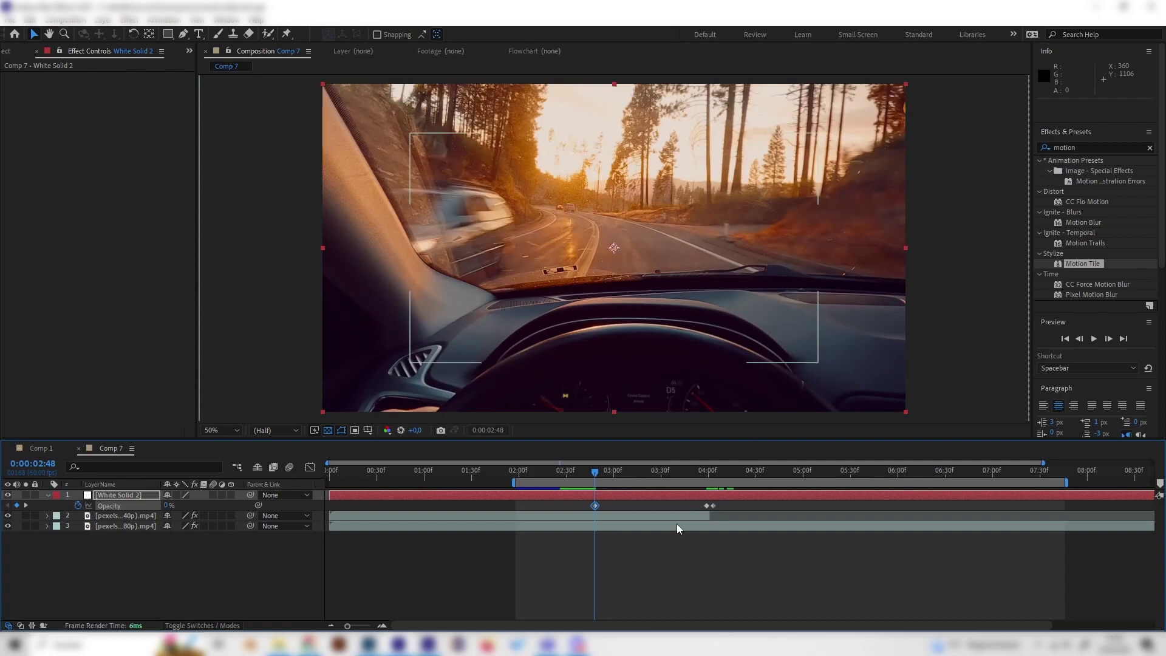
click(764, 474)
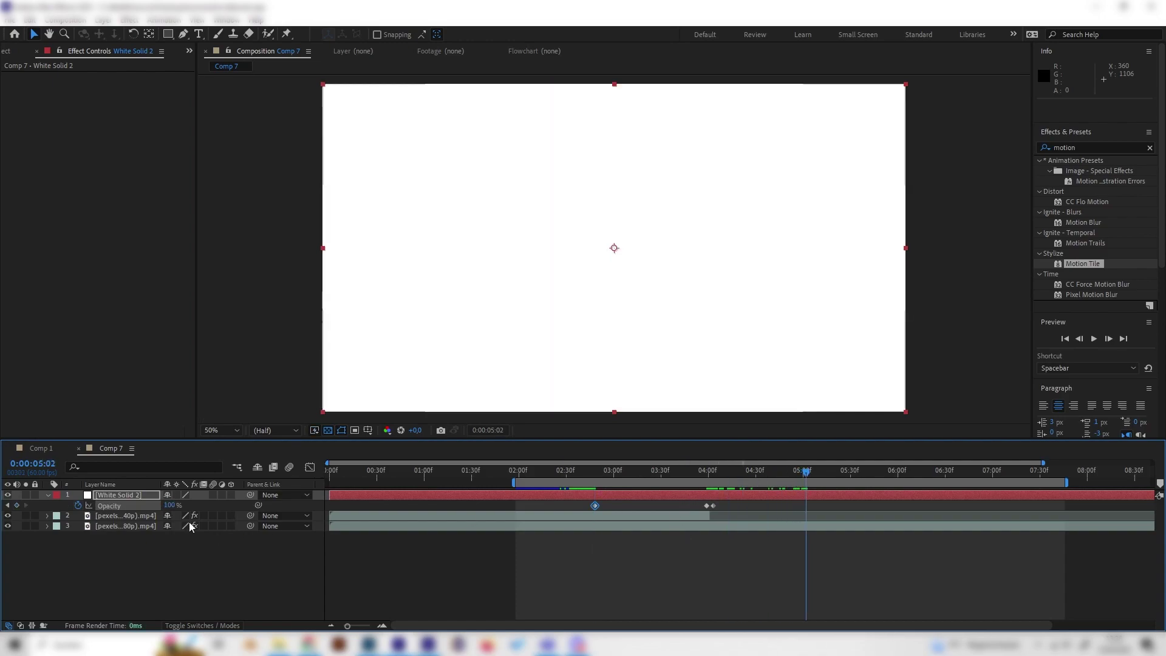
key(ctrl+v)
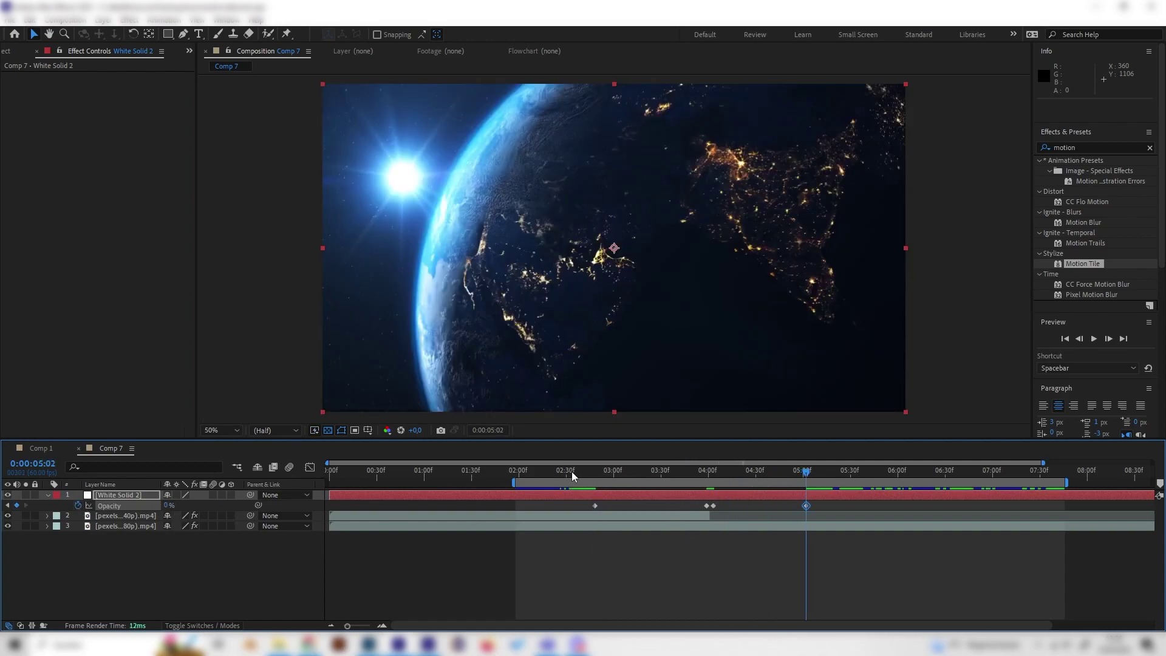
Shorten the white flash by moving its outer 0% Opacity keyframes to about 0:00:03:51 and 0:00:04:10.
click(588, 472)
drag(588, 472, 581, 504)
click(679, 577)
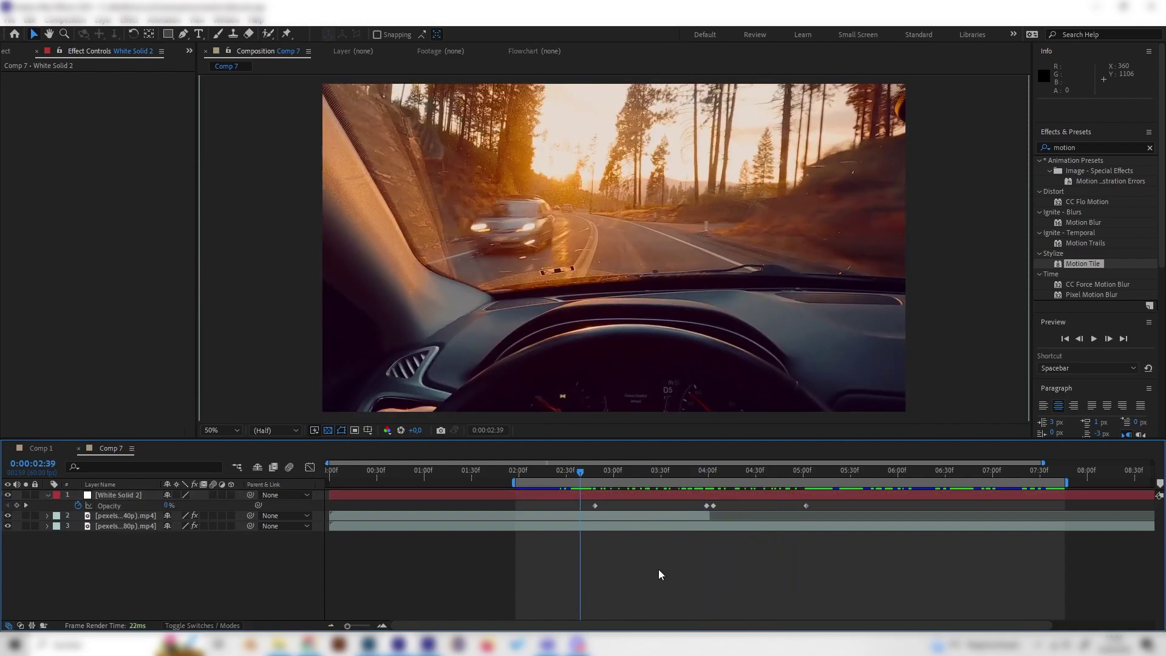
click(610, 473)
click(594, 505)
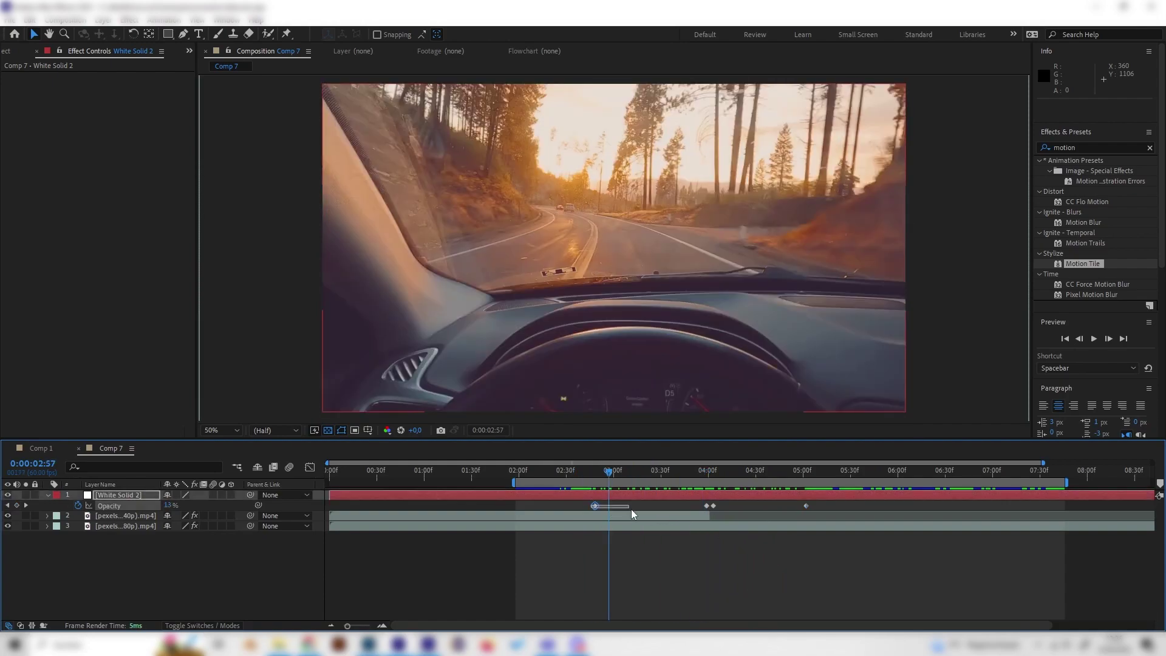
drag(594, 505, 685, 505)
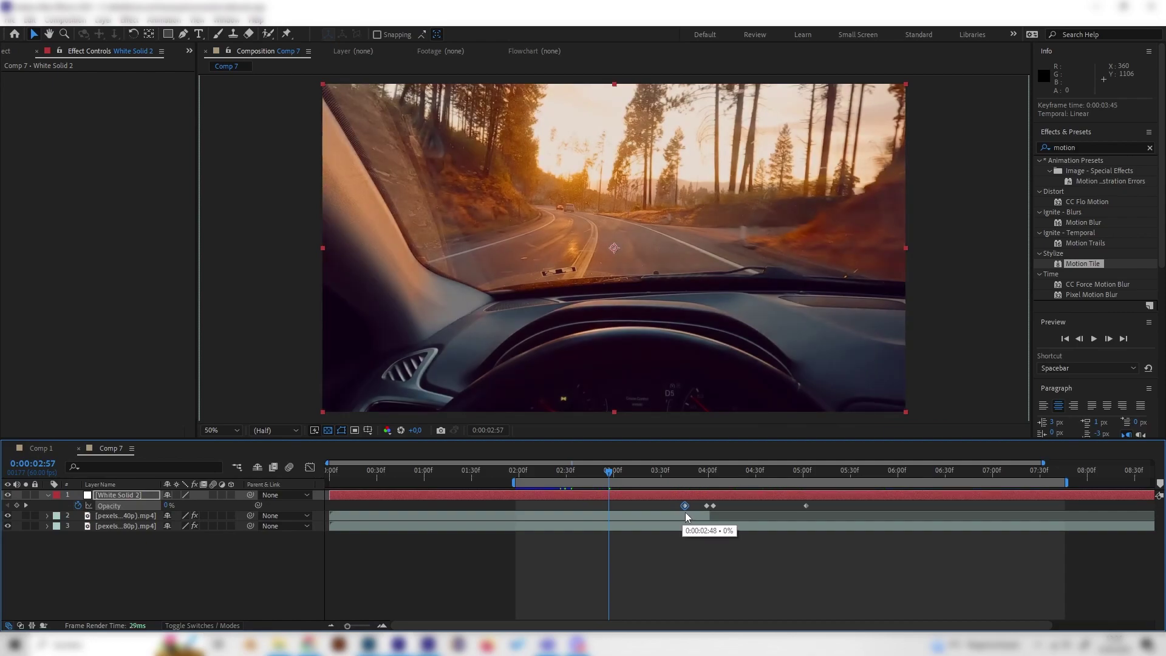
drag(805, 507, 734, 505)
Play back the transition from around 0:00:03:42 and 0:00:03:36 to check the white flash.
drag(656, 473, 683, 480)
key(space)
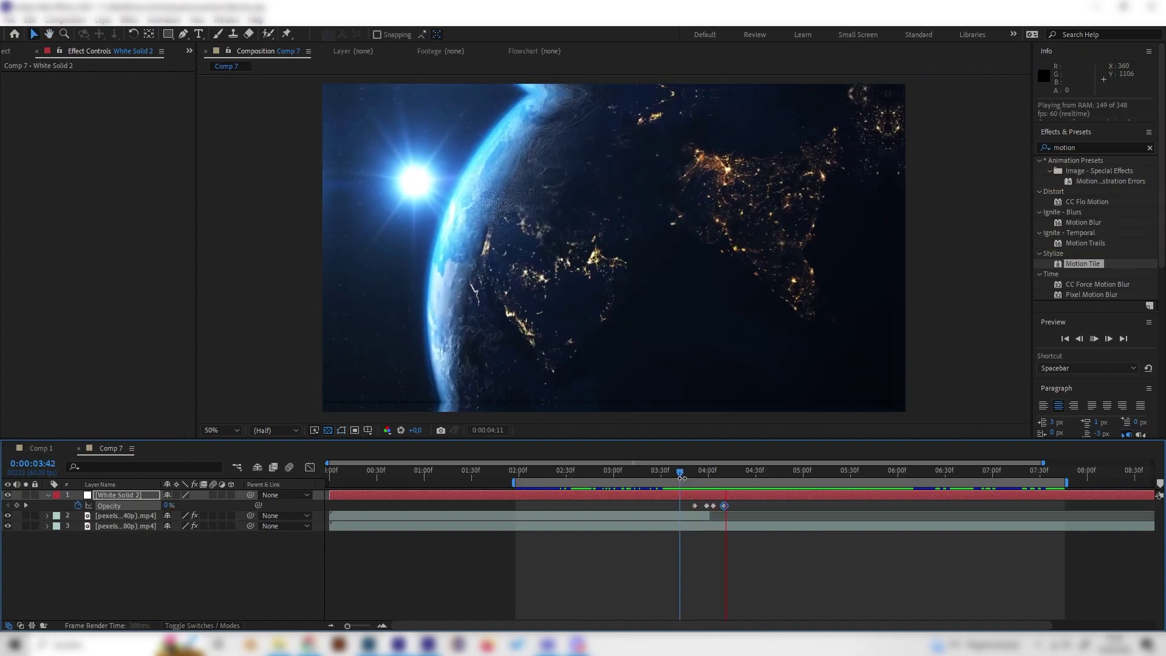
key(space)
key(space)
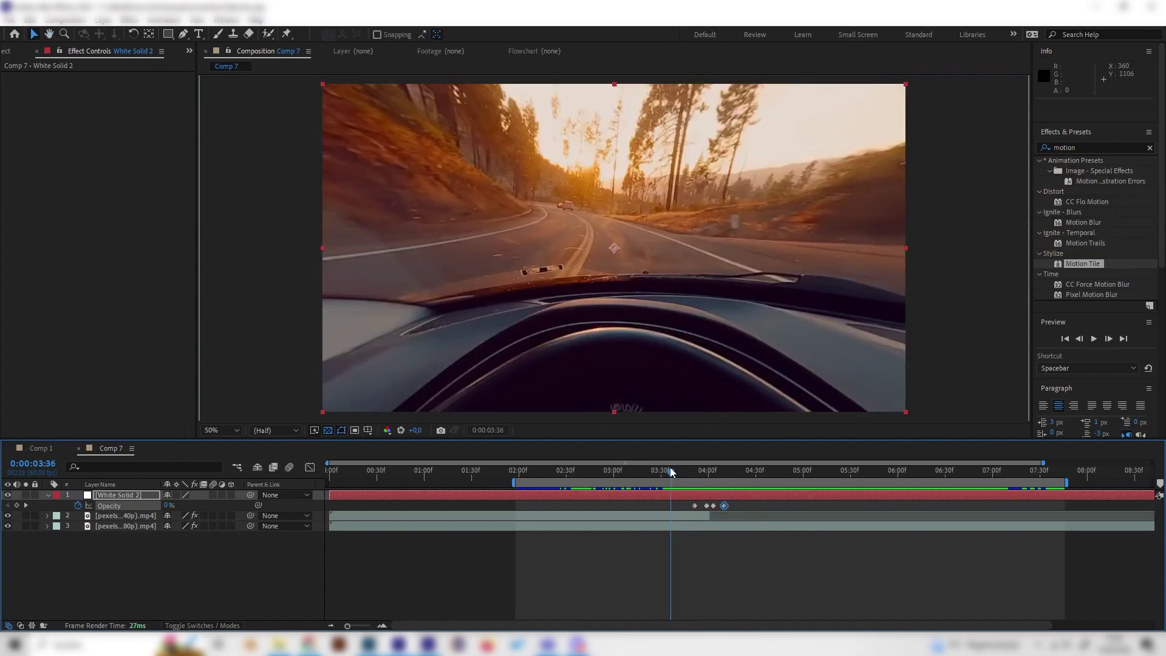
key(space)
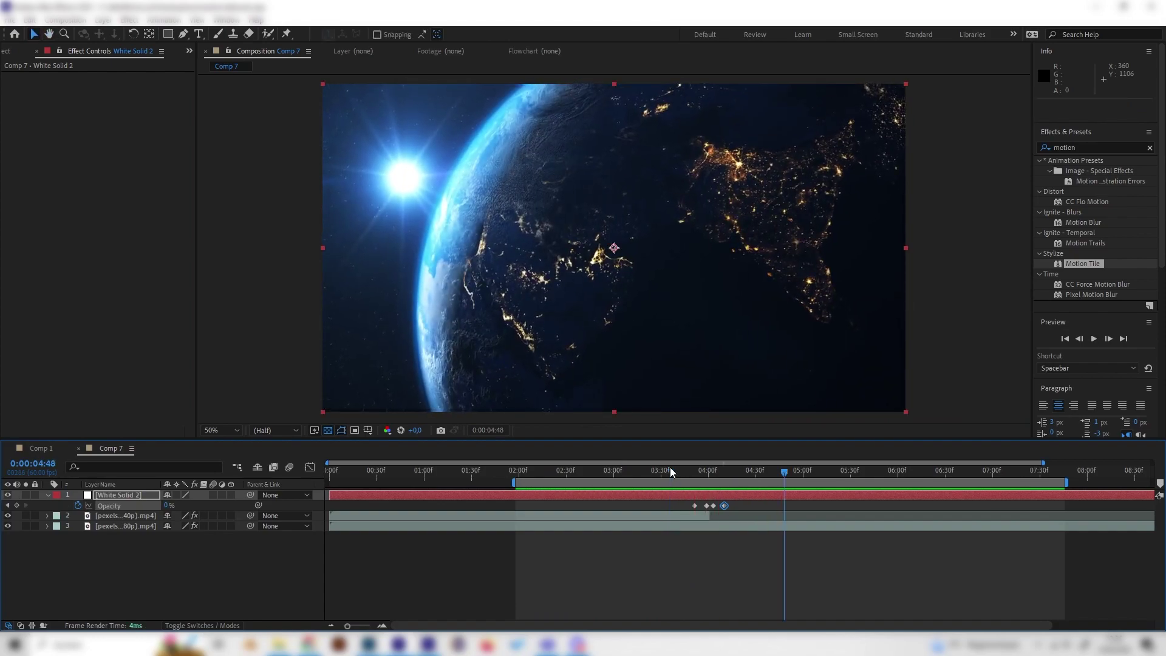
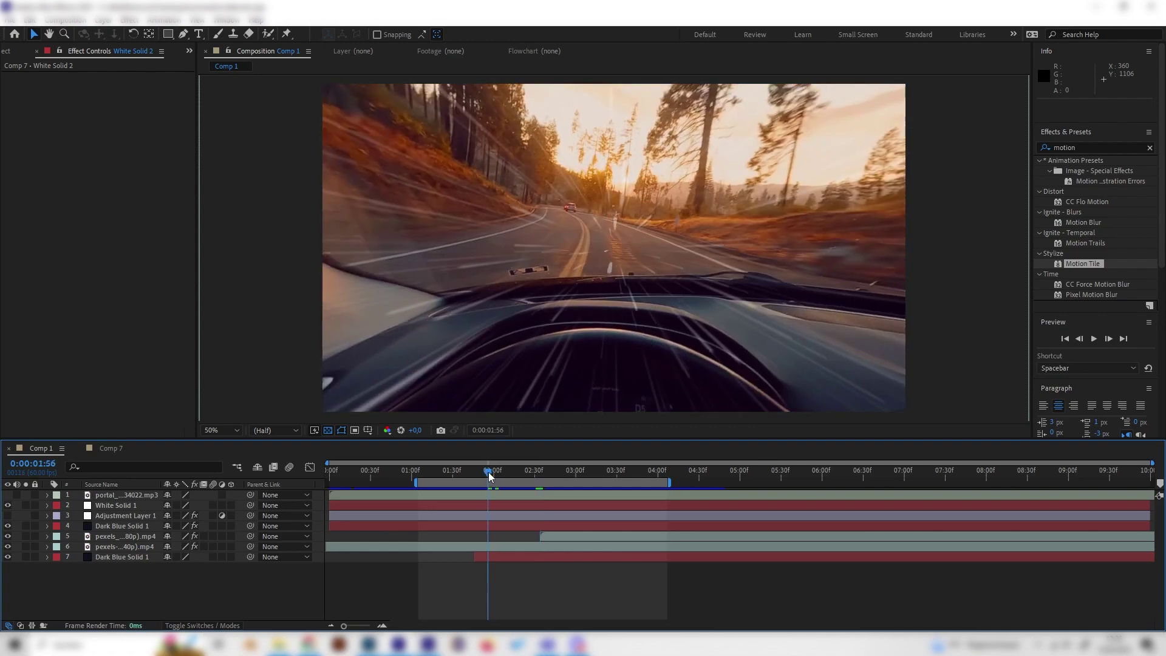
Examine the effects on the adjustment layer and upper dark blue solid in Comp 1, scrubbing to 0:00:02:34.
click(129, 519)
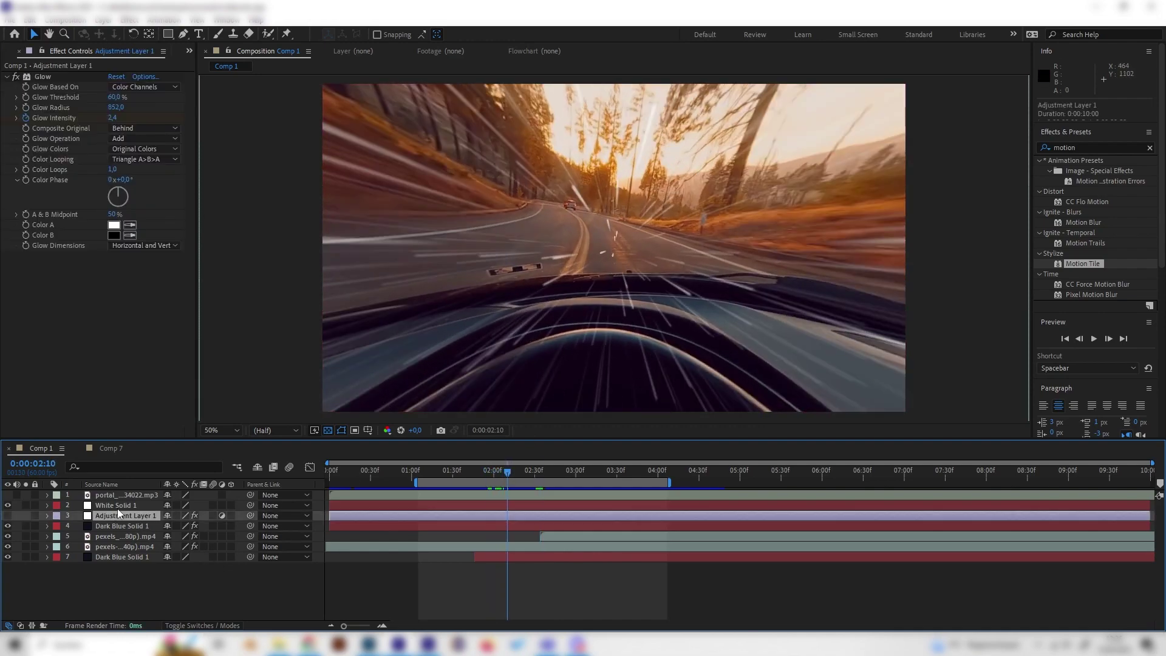
click(121, 504)
click(129, 527)
drag(641, 470, 547, 478)
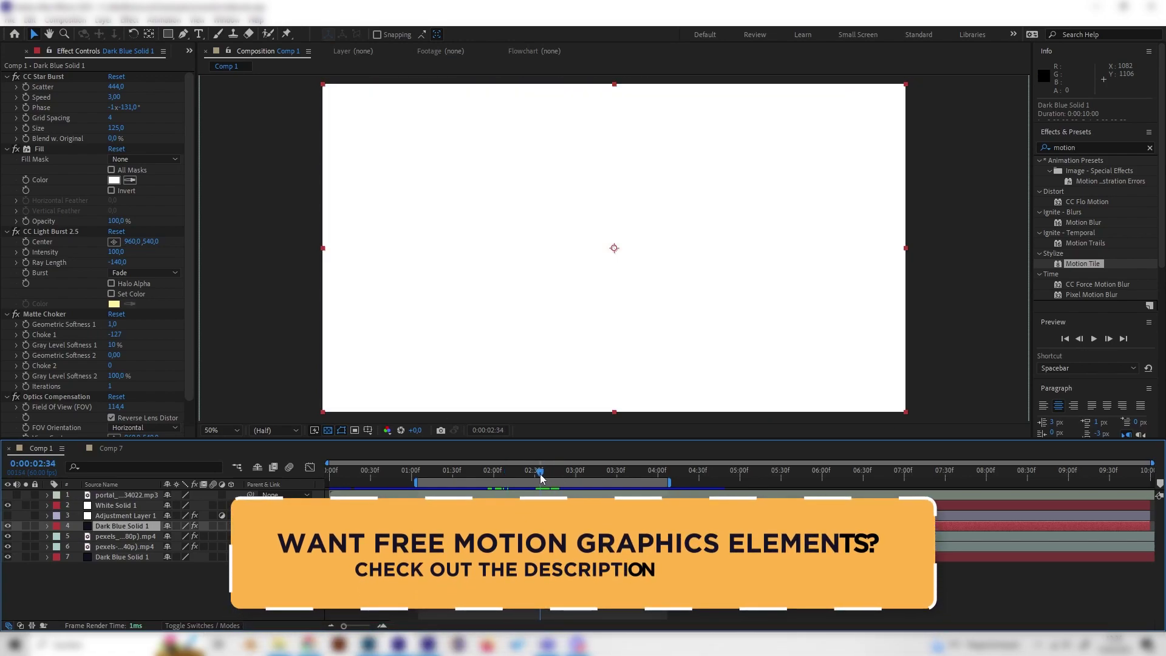
Return to Comp 7, place the playhead at 0:00:03:35 and create a second white solid above the other layers.
click(114, 449)
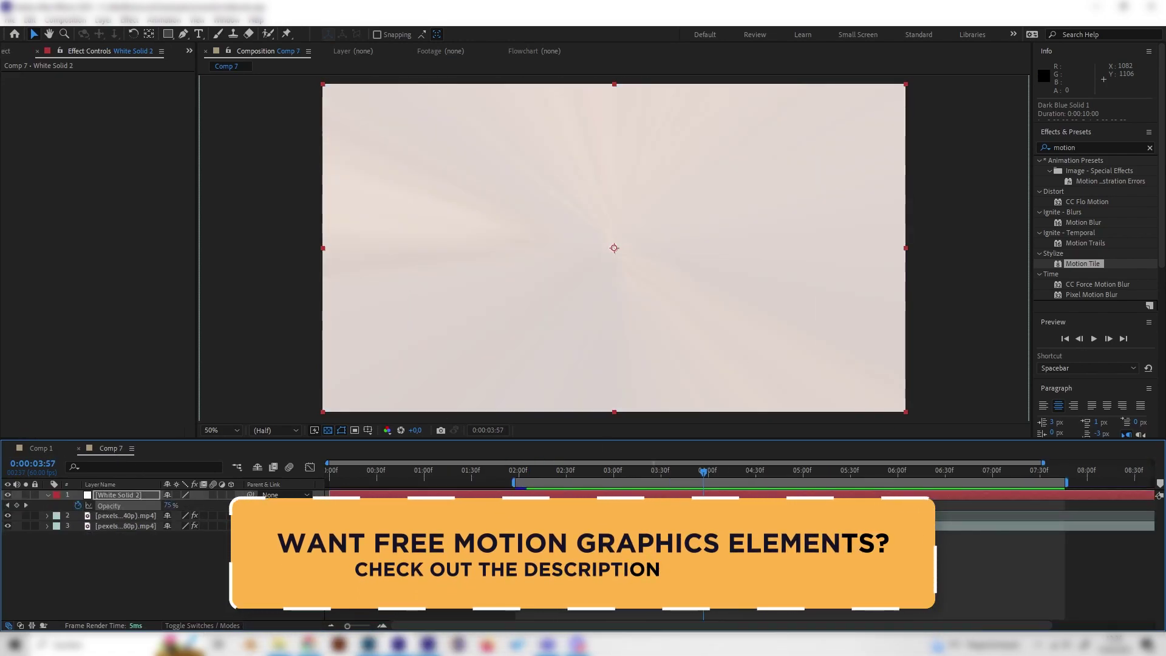
click(669, 470)
right_click(160, 557)
mouse_move(243, 412)
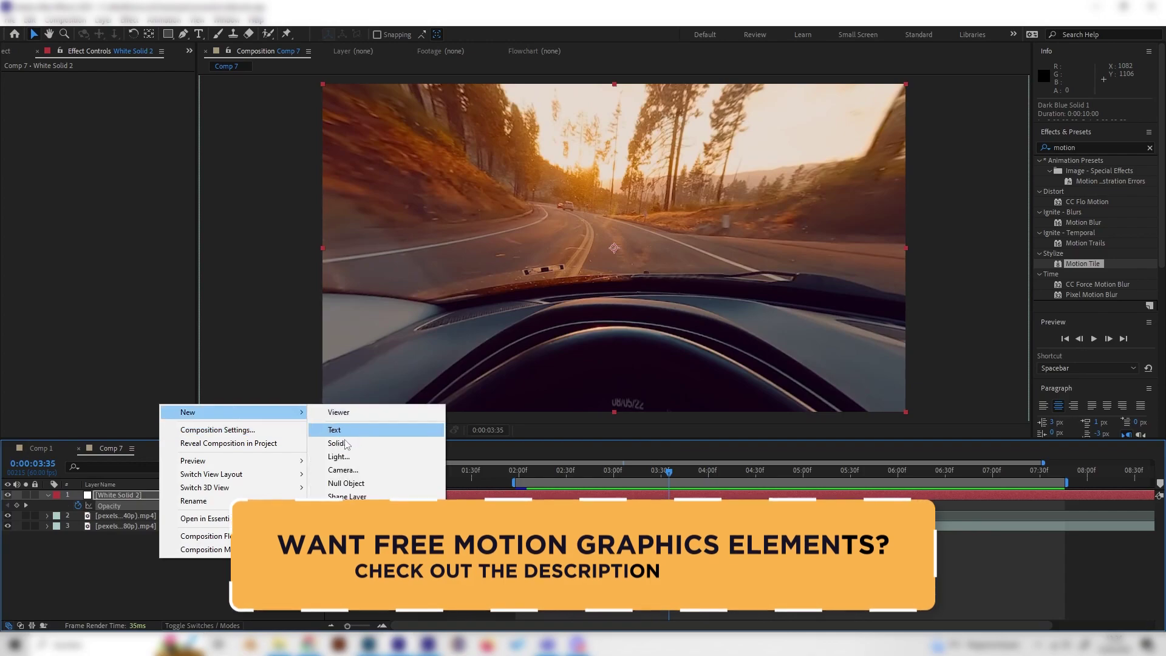
click(339, 429)
click(190, 245)
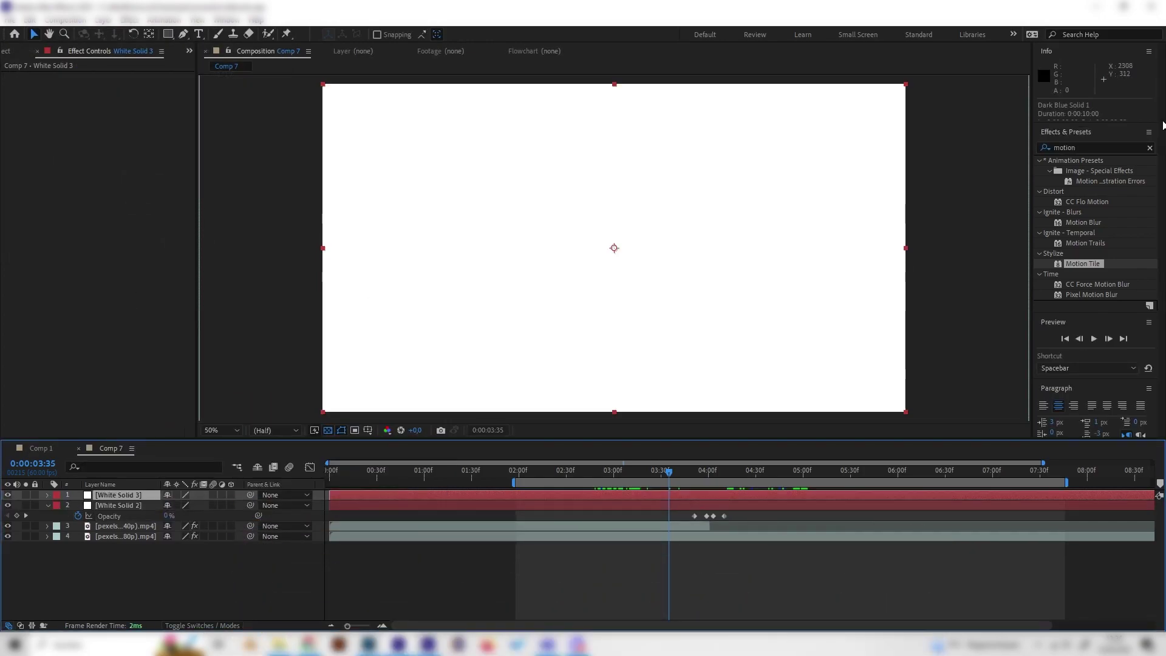
Find CC Star Burst and apply it to the new white solid.
click(1108, 148)
text(star)
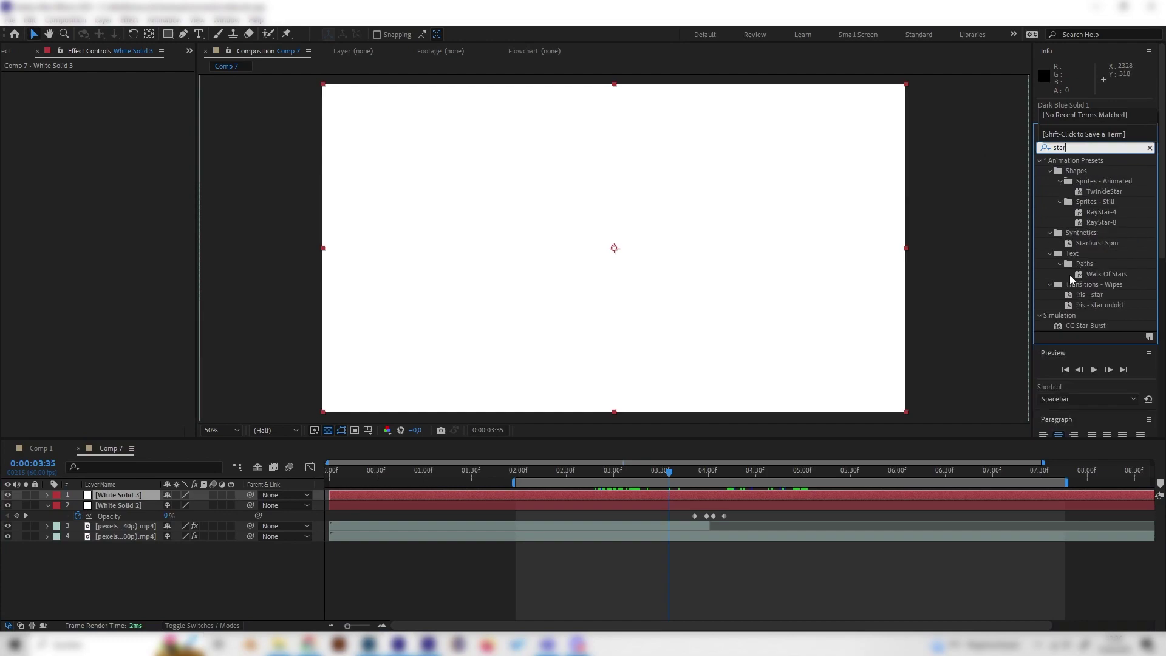
double_click(1092, 325)
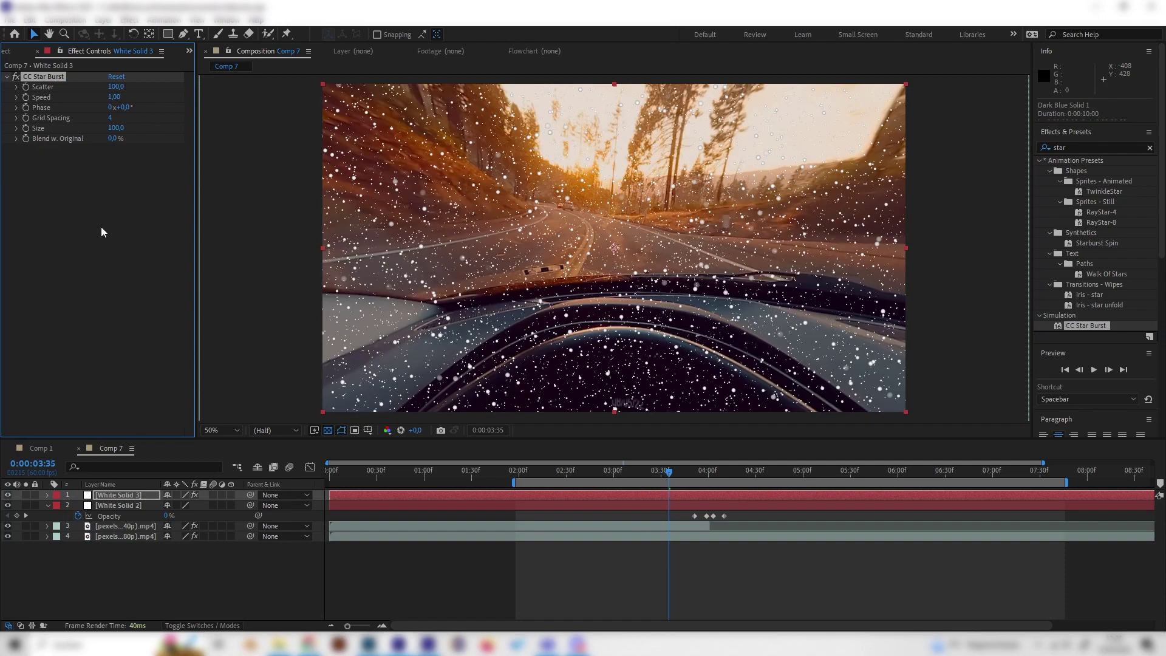
Set CC Star Burst's Speed to 3 and Scatter to 400, and preview the stars from 0:00:03:00.
click(113, 98)
text(3)
key(Return)
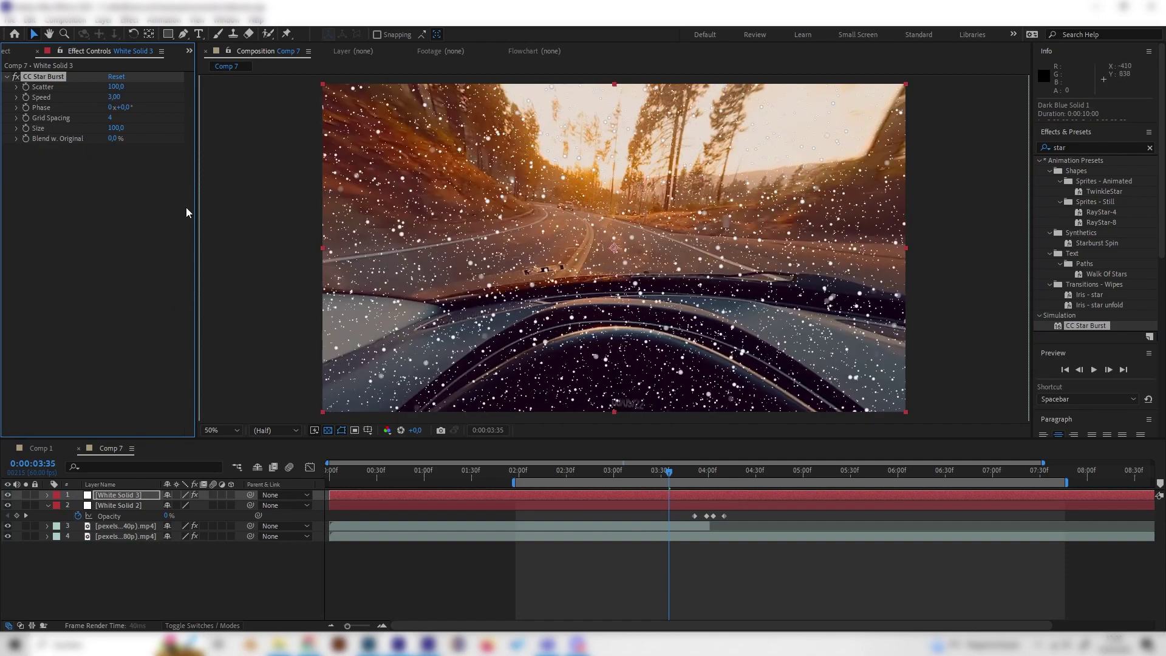
click(115, 87)
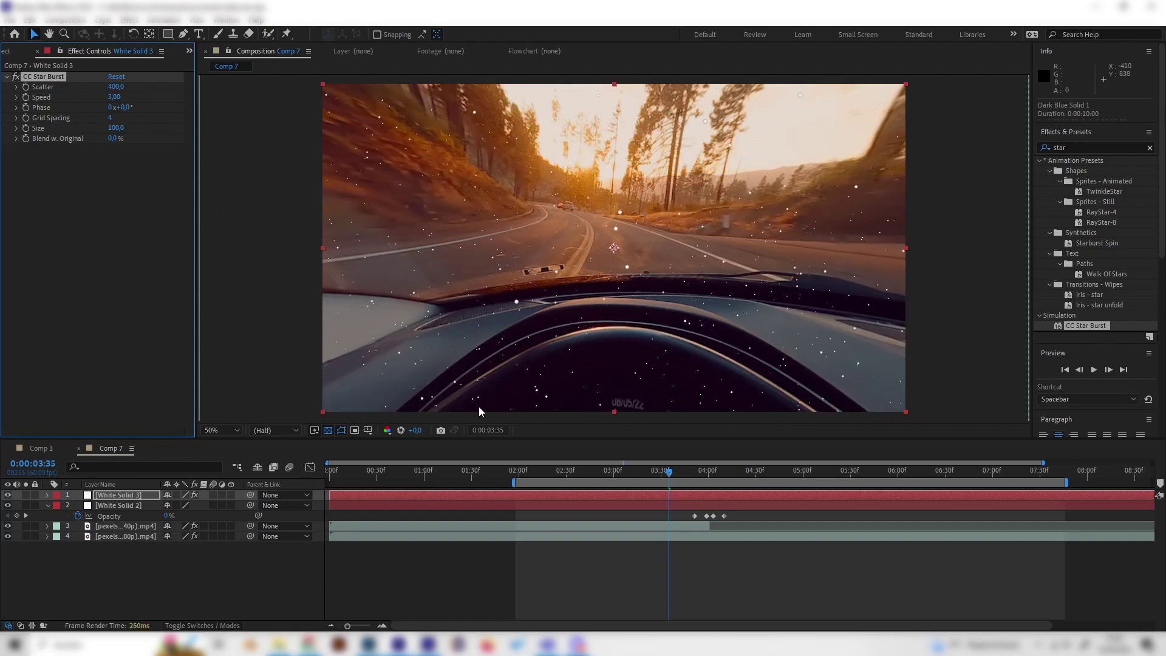
mouse_move(602, 464)
mouse_down()
mouse_move(552, 471)
mouse_move(614, 484)
mouse_up()
key(space)
key(space)
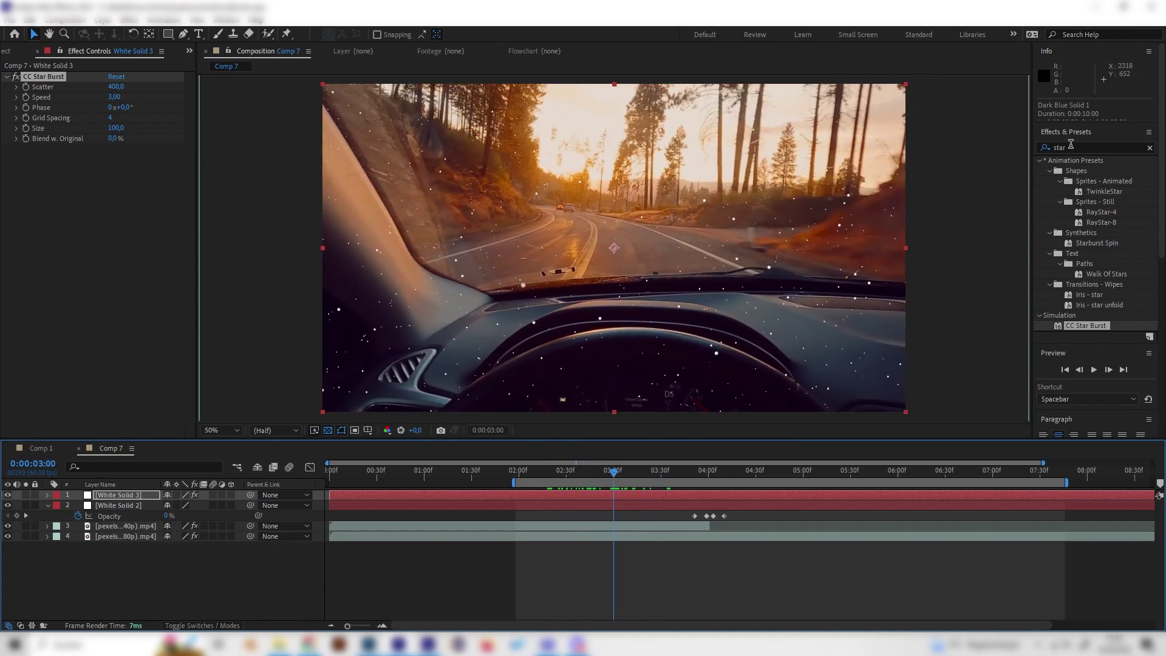
Apply CC Light Burst 2.5 to the star solid with Ray Length -100 and check it at 0:00:03:19.
double_click(1071, 147)
text(light)
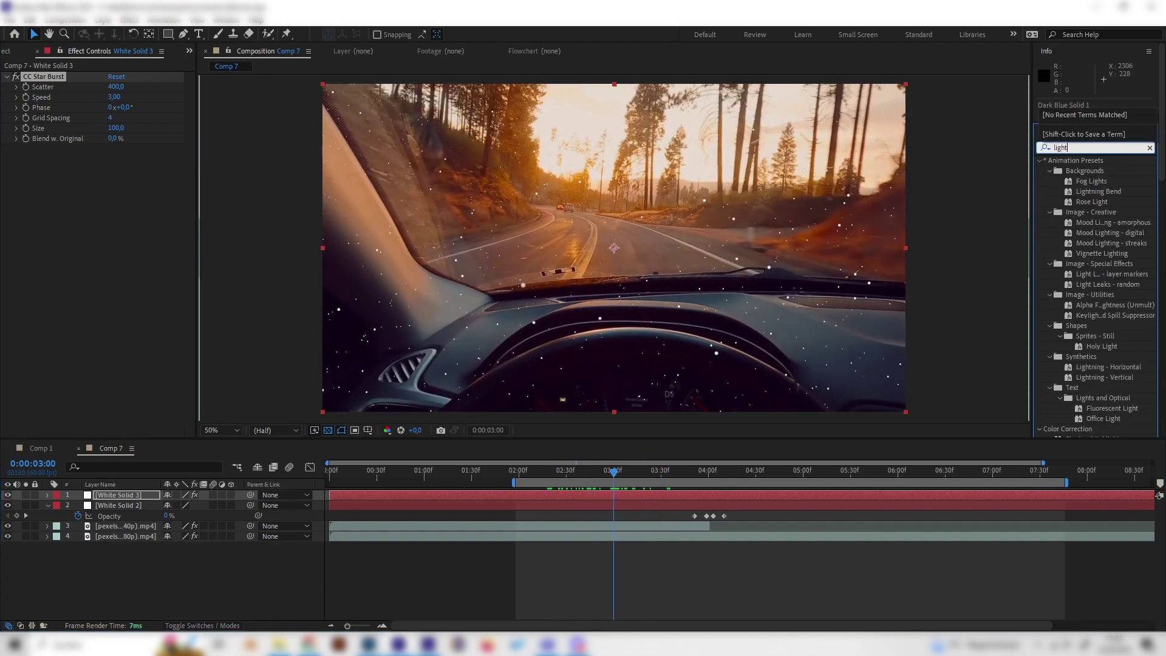
scroll(1104, 322, down, 4)
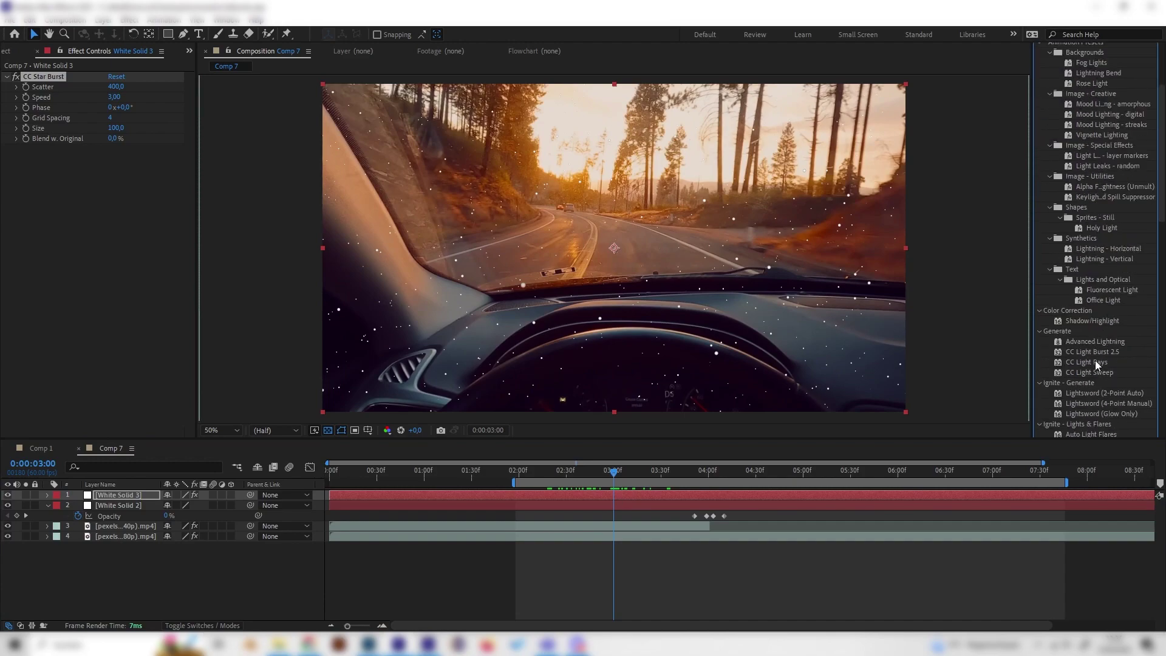
double_click(1102, 351)
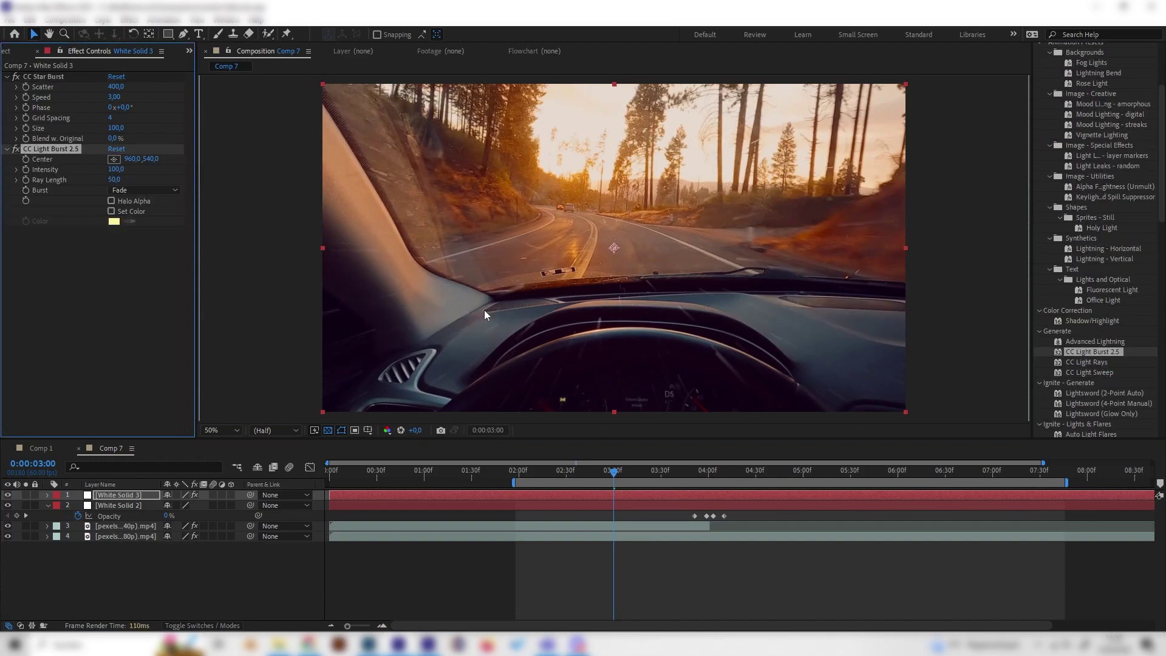
click(114, 180)
text(-100)
key(Return)
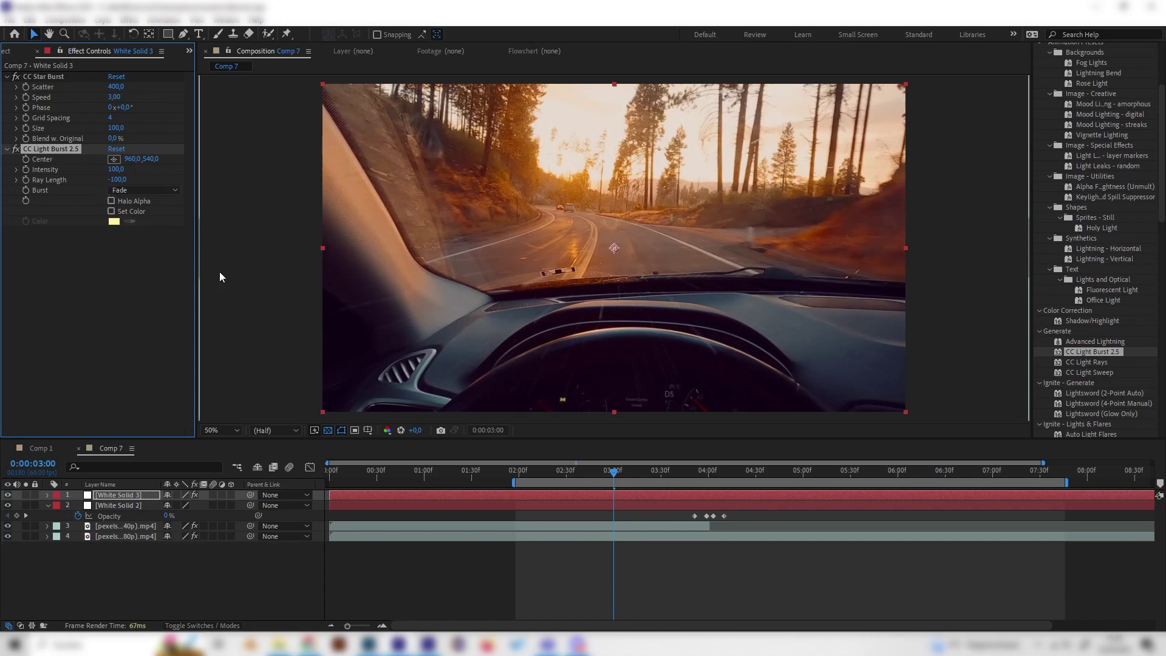
click(642, 471)
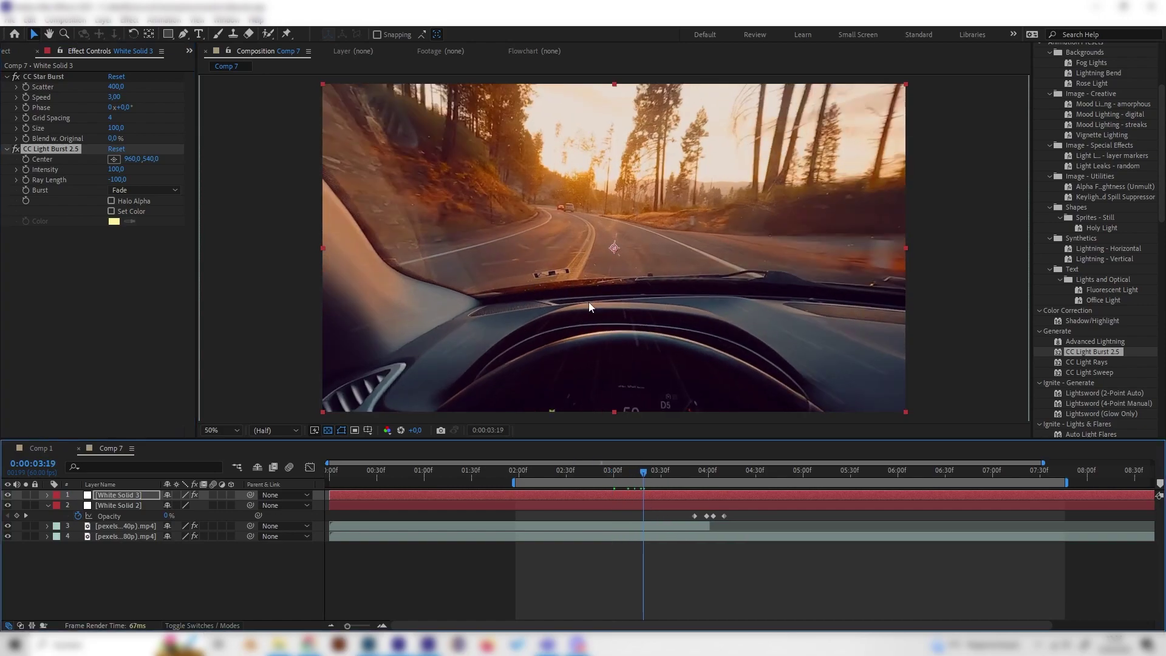
Add the Matte Choker effect below CC Light Burst 2.5 on the star solid.
click(124, 494)
scroll(1089, 189, up, 4)
click(1087, 148)
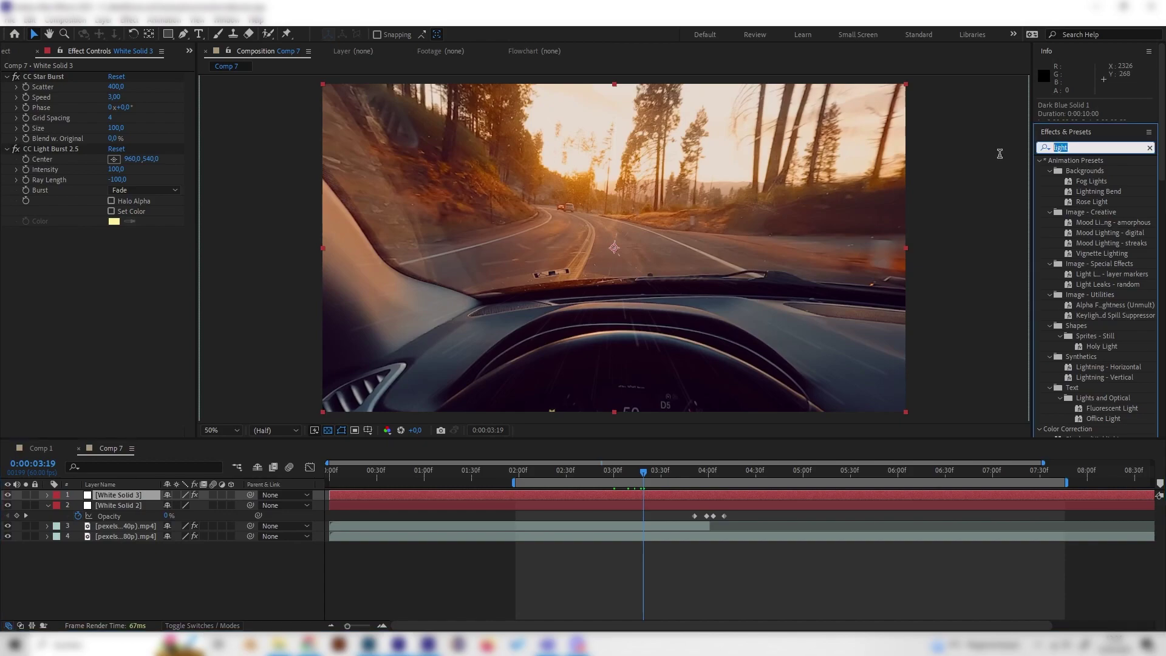
text(matte)
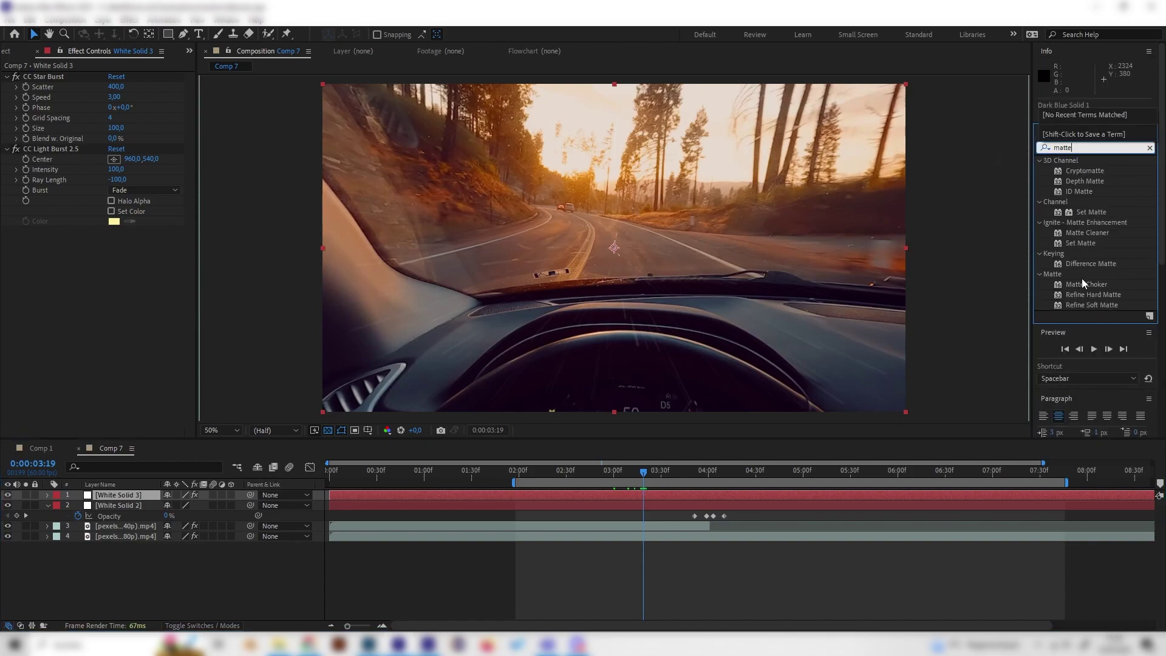
drag(1084, 284, 136, 296)
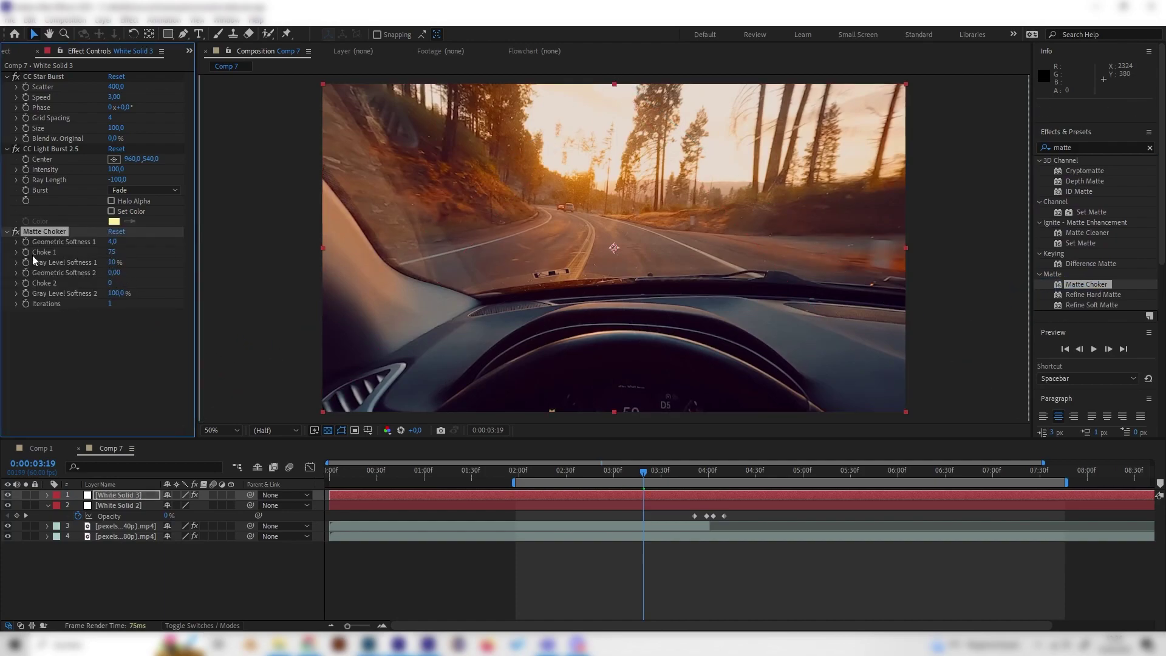
Set Matte Choker's Choke 1 to -127 and Geometric Softness 1 to 0.5 on the star solid.
drag(100, 257, 2, 265)
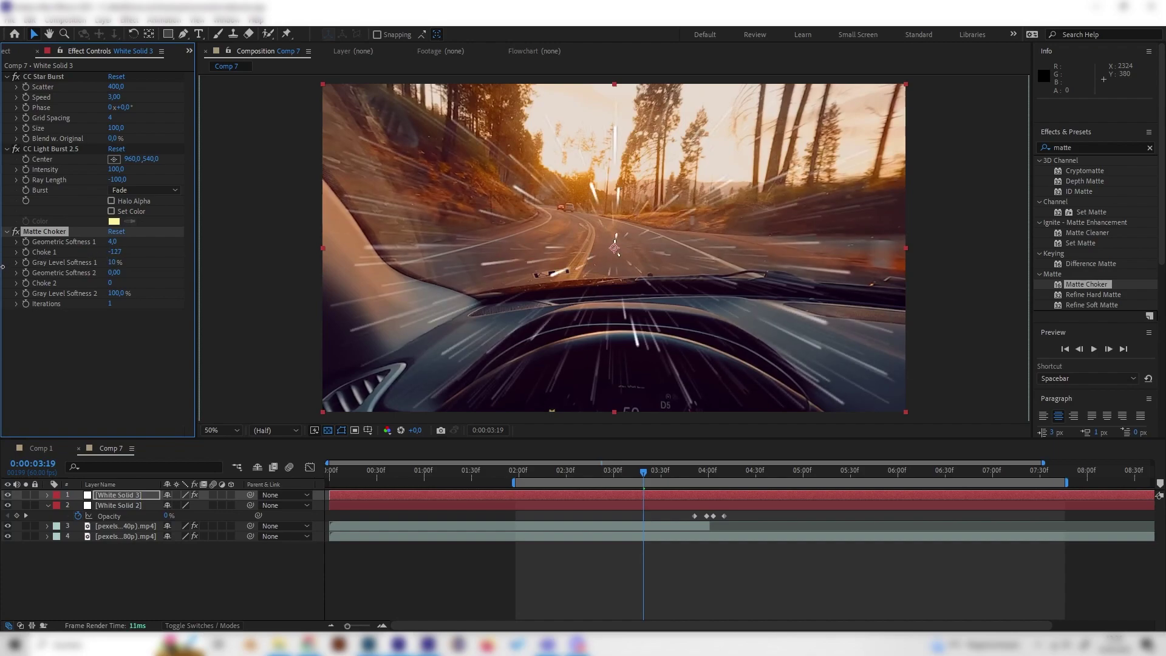
drag(115, 252, 113, 255)
click(119, 251)
key(Return)
drag(112, 243, 61, 257)
Set Matte Choker's Choke 2 to 127, Gray Level Softness 2 to 100% and Geometric Softness 2 to 0.10.
drag(116, 284, 148, 285)
drag(116, 294, 192, 294)
drag(113, 277, 132, 277)
click(141, 329)
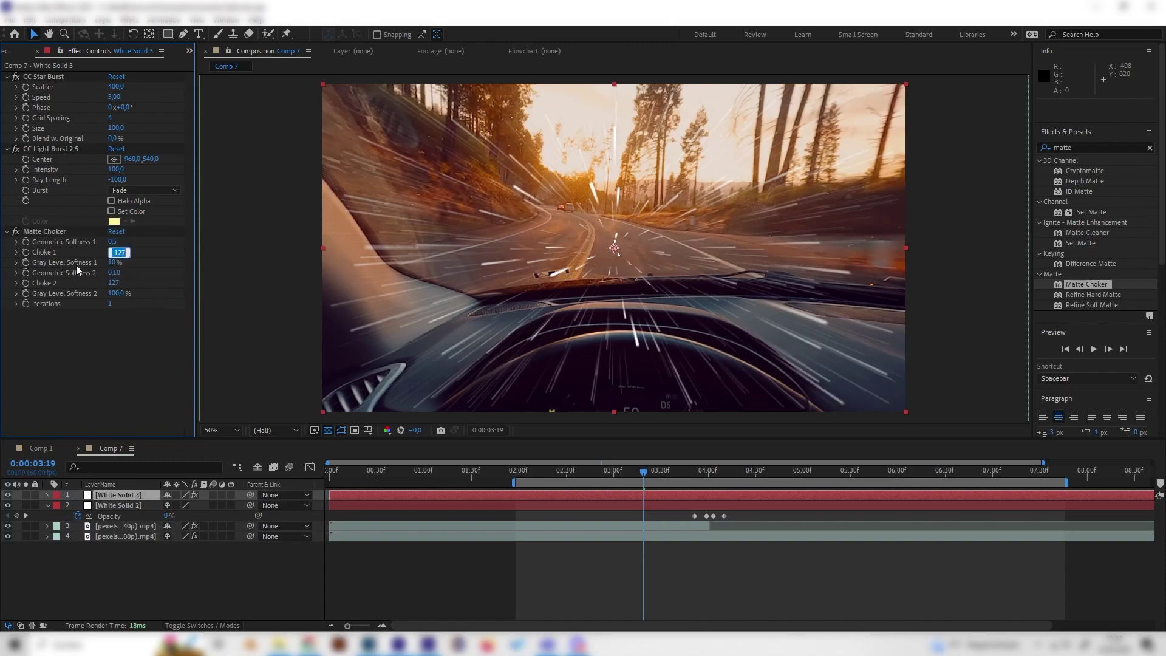
click(115, 356)
click(122, 251)
click(96, 351)
Animate the star solid's Opacity from 0% at 0:00:03:00 to 100% at about 0:00:04:00.
drag(641, 481, 818, 471)
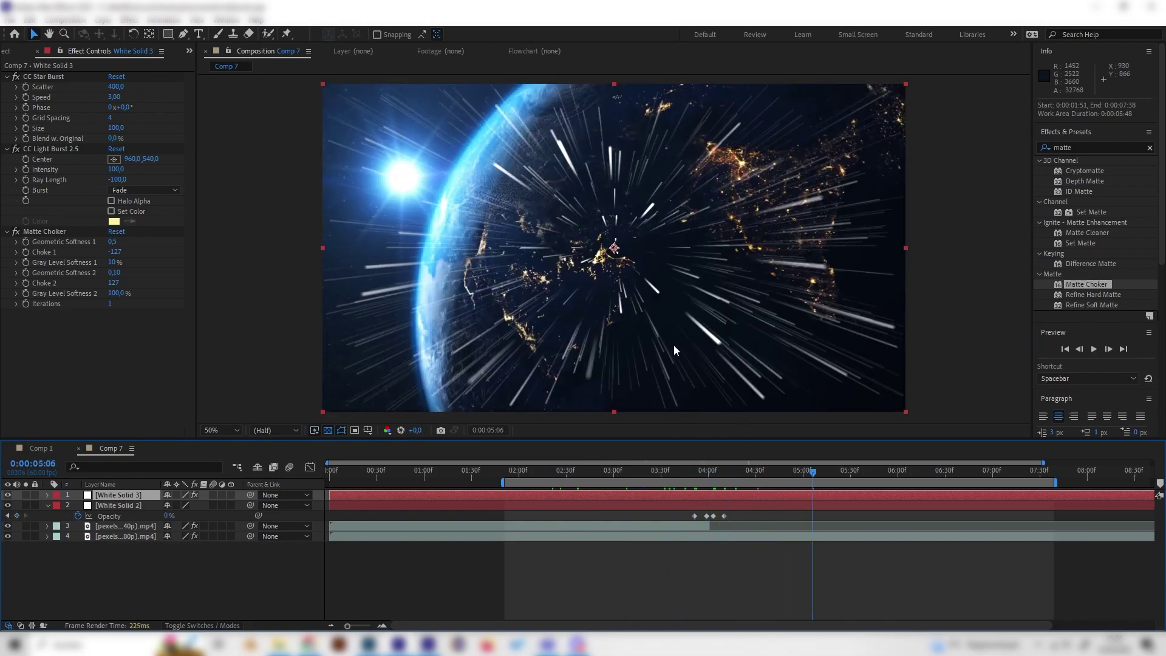
click(704, 472)
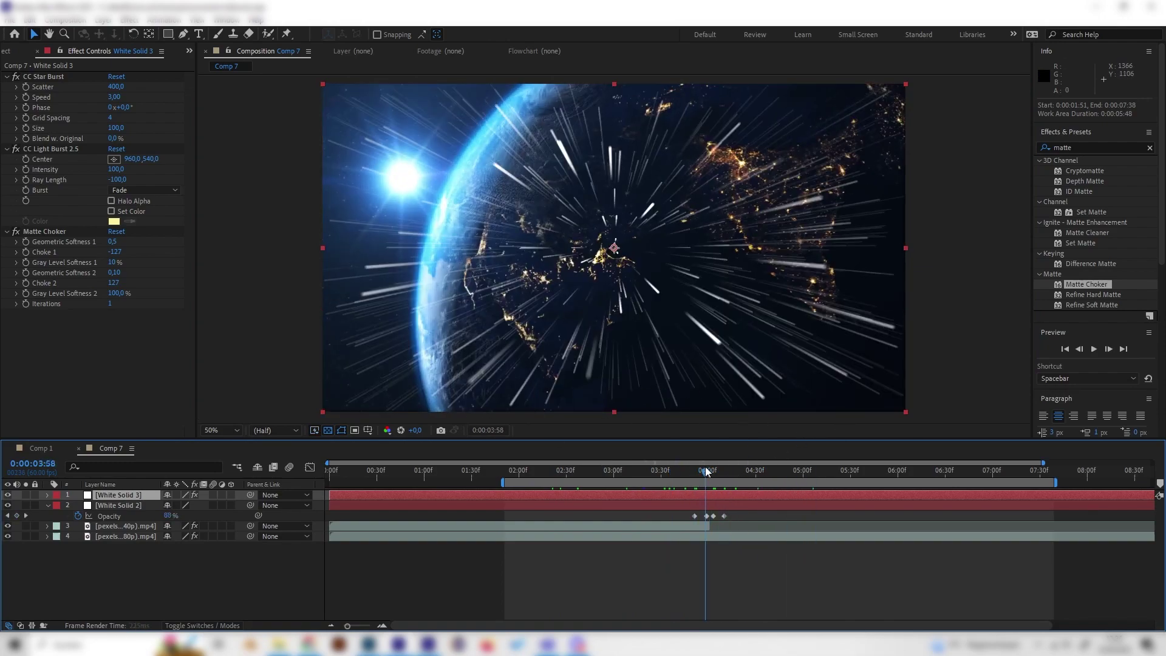
mouse_move(707, 474)
mouse_down()
mouse_move(684, 472)
mouse_move(709, 472)
mouse_up()
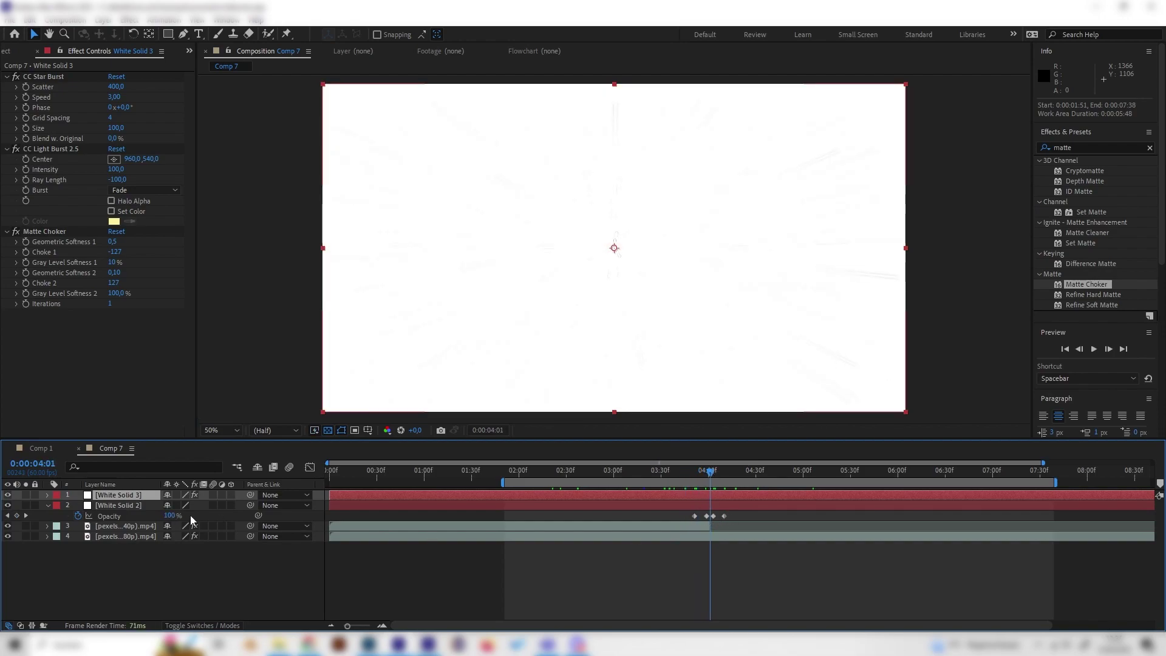
mouse_move(710, 473)
mouse_down()
mouse_move(698, 472)
mouse_move(708, 474)
mouse_up()
click(130, 494)
key(t)
click(78, 505)
drag(709, 475, 614, 478)
mouse_move(174, 509)
mouse_down()
mouse_move(159, 495)
mouse_move(170, 447)
mouse_up()
Preview the star solid's fade-in from 0:00:03:00 and again from 0:00:02:00.
key(space)
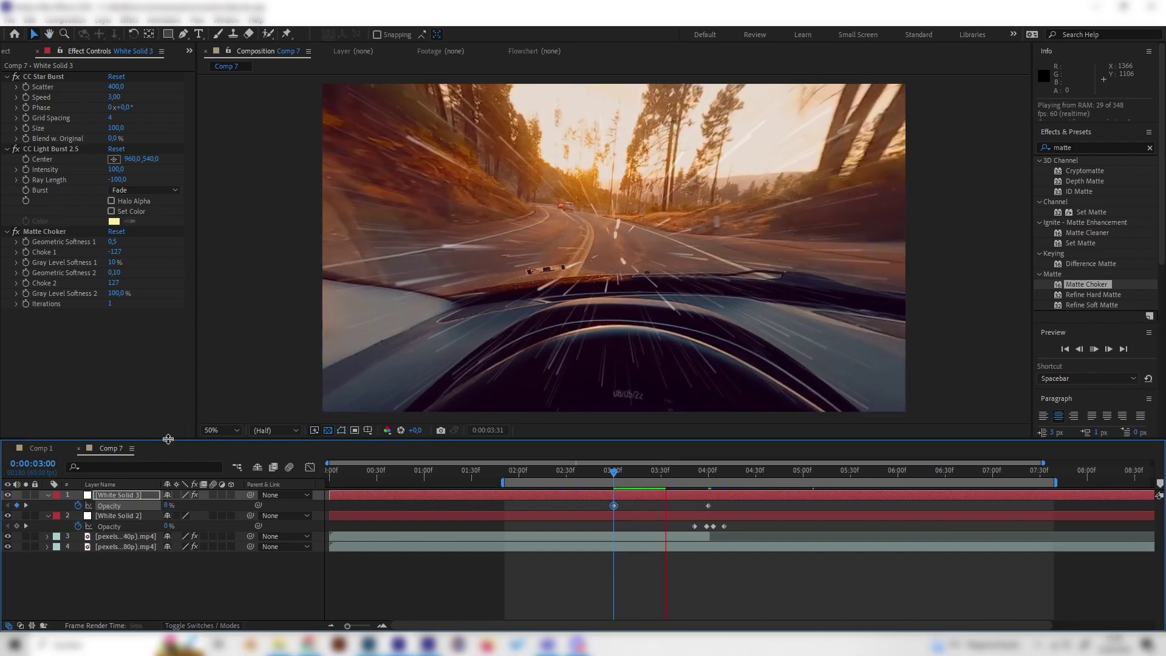
key(space)
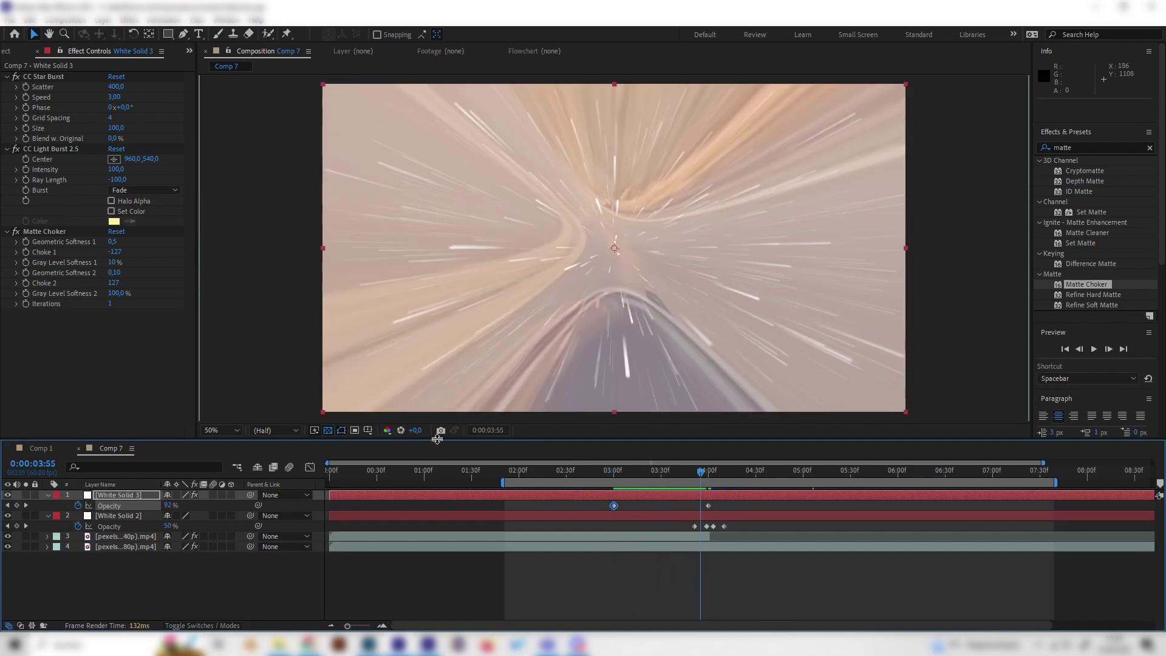
drag(612, 477, 520, 480)
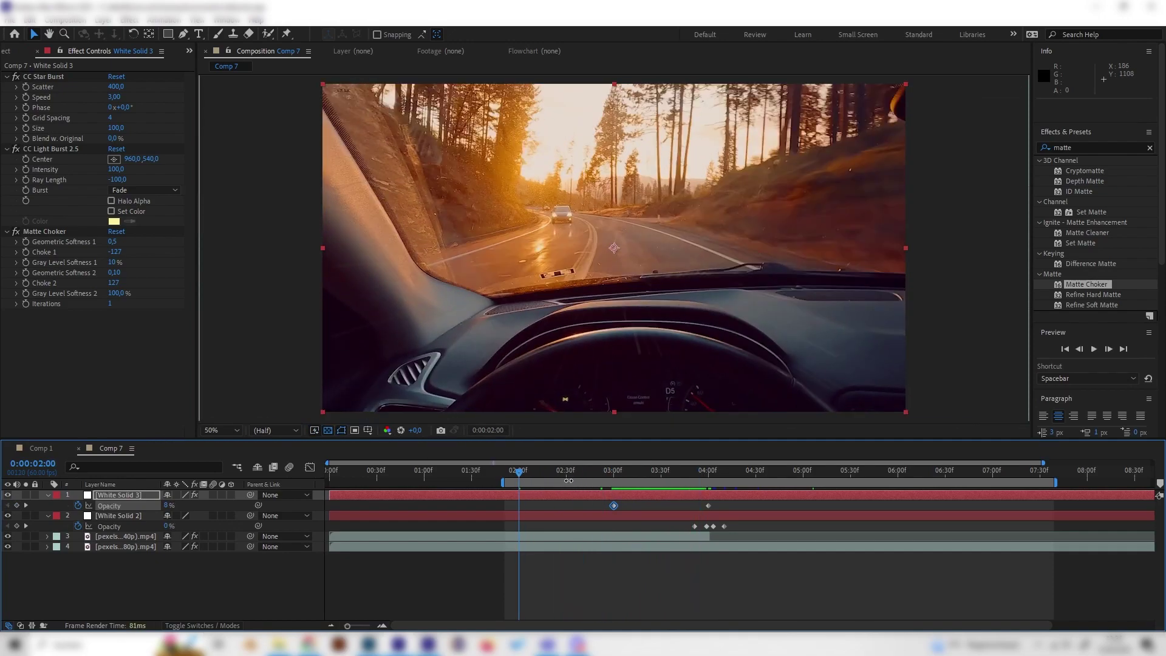
key(space)
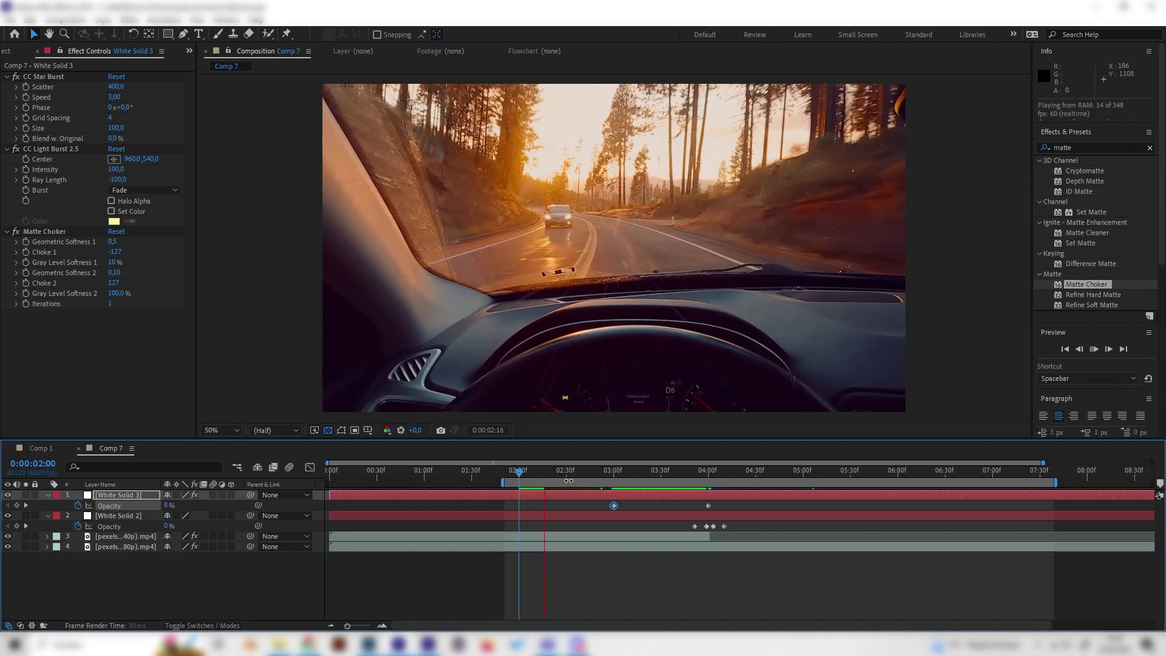
click(612, 472)
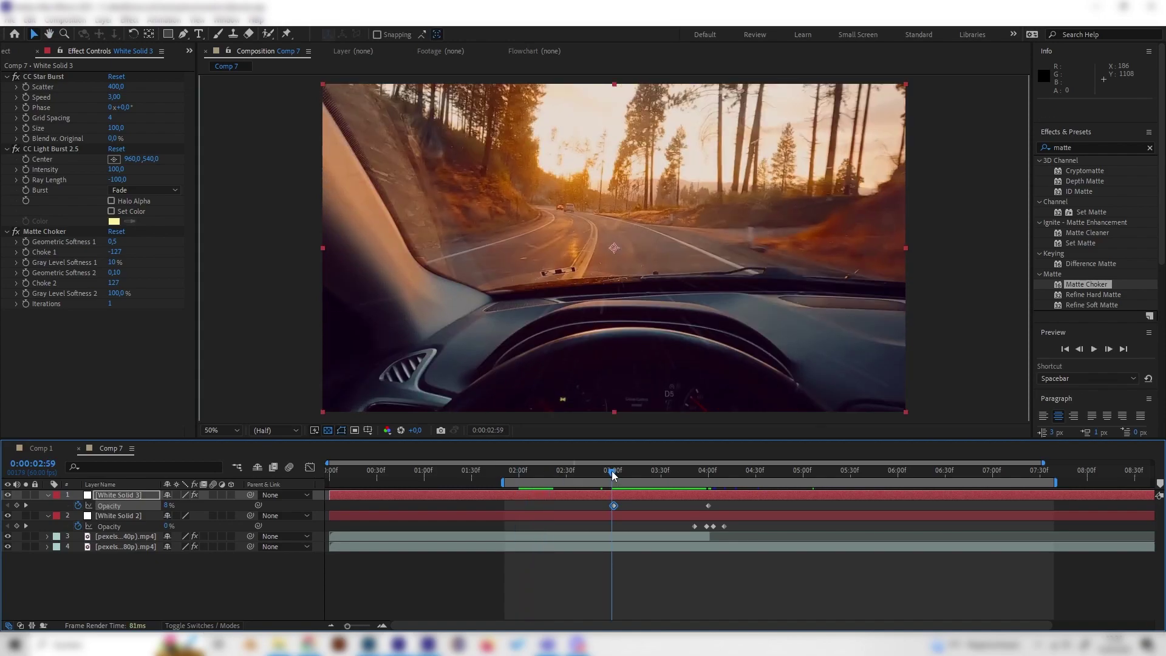
Set the star solid's Opacity to 0% at 0:00:03:00 and preview the fade from 0:00:02:30.
click(167, 506)
text(0)
key(Return)
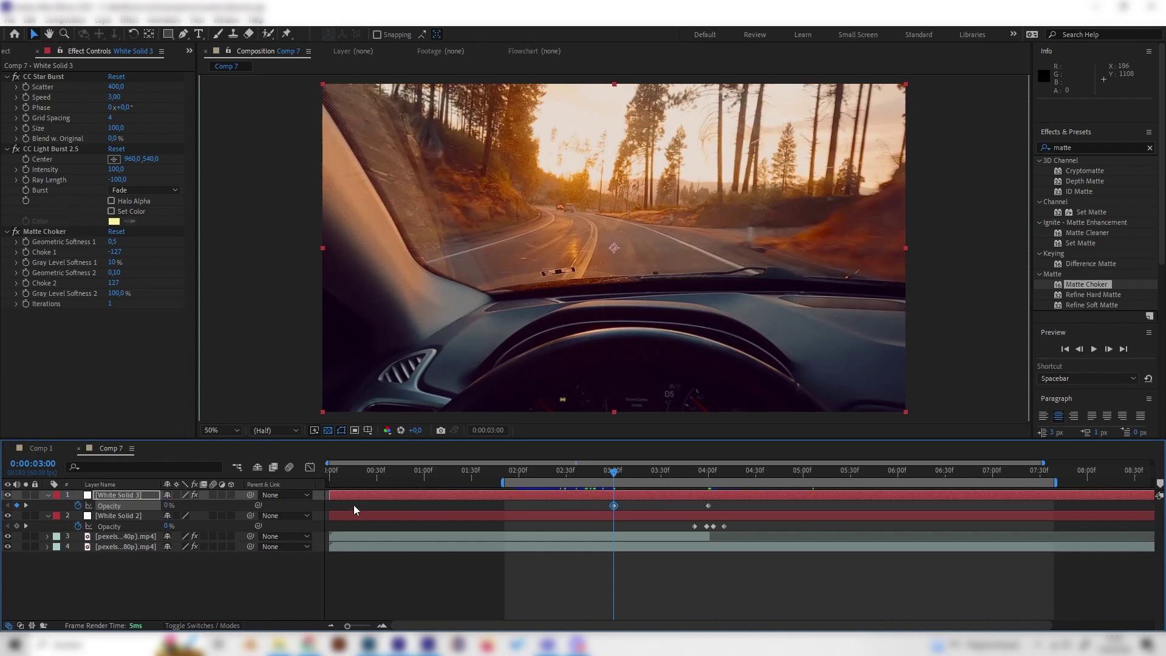
mouse_move(608, 482)
mouse_down()
mouse_move(563, 482)
mouse_move(591, 481)
mouse_up()
click(566, 472)
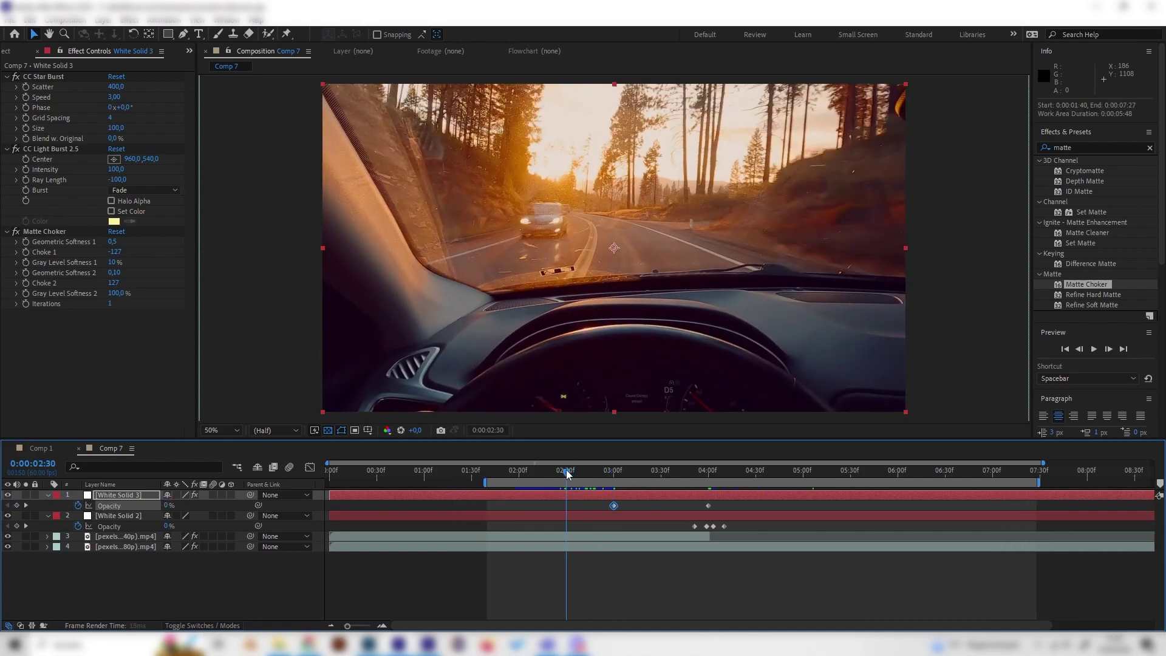
key(space)
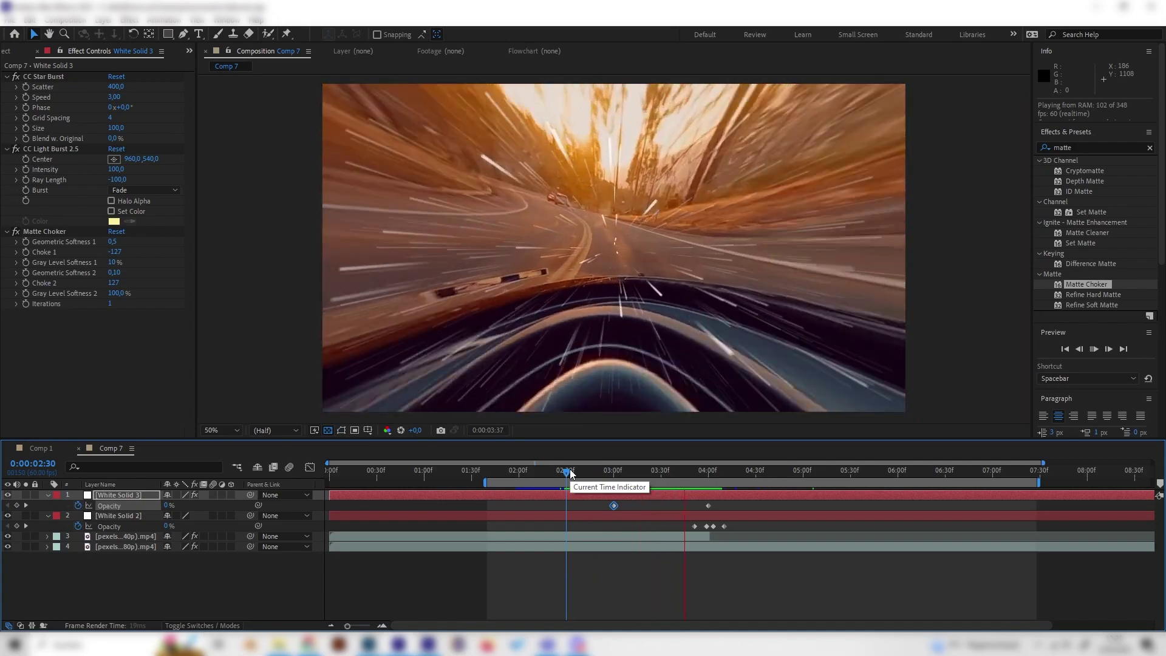
key(space)
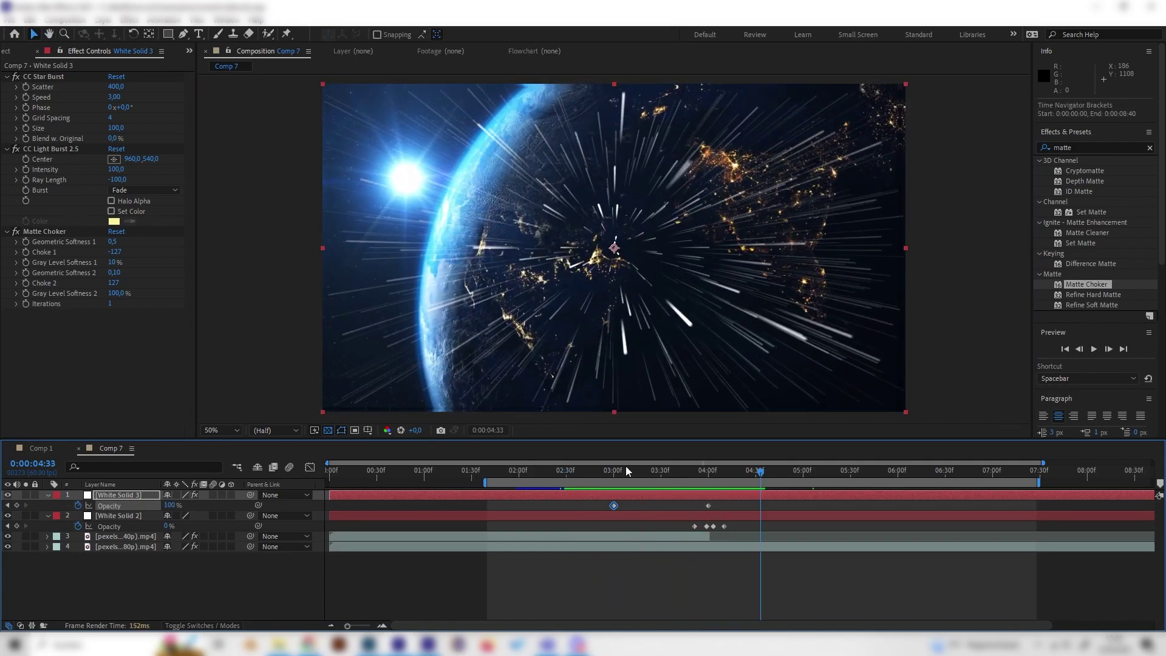
Move the star solid's 100% Opacity keyframe earlier to 0:00:03:50.
click(619, 472)
drag(623, 472, 669, 471)
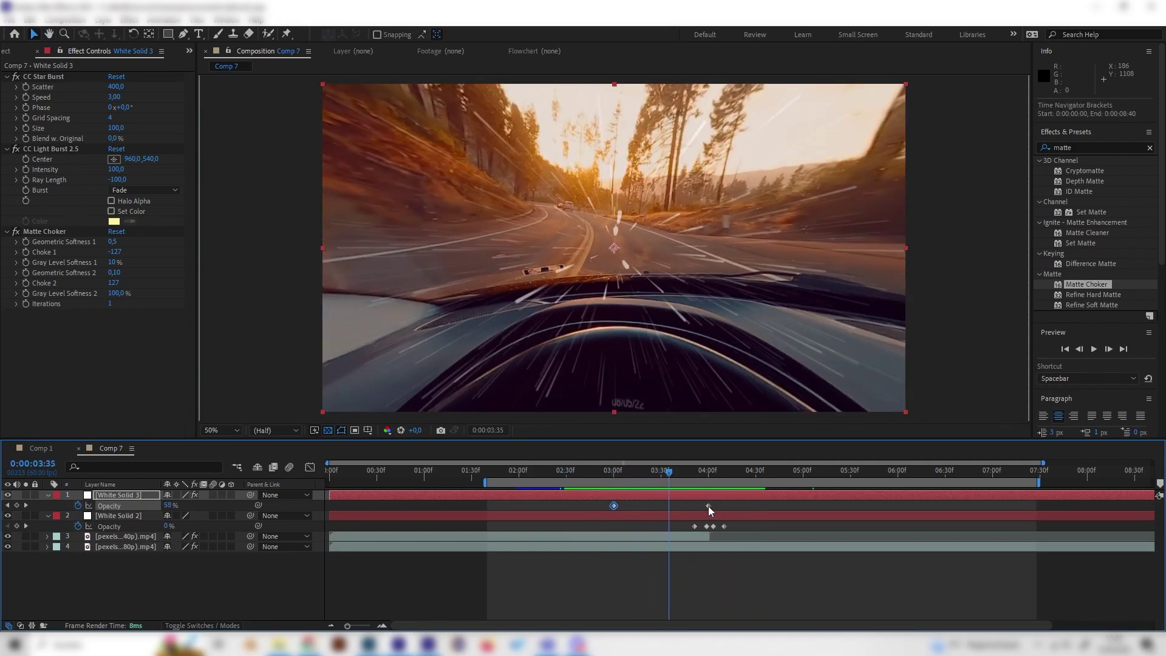
click(707, 505)
drag(705, 505, 705, 474)
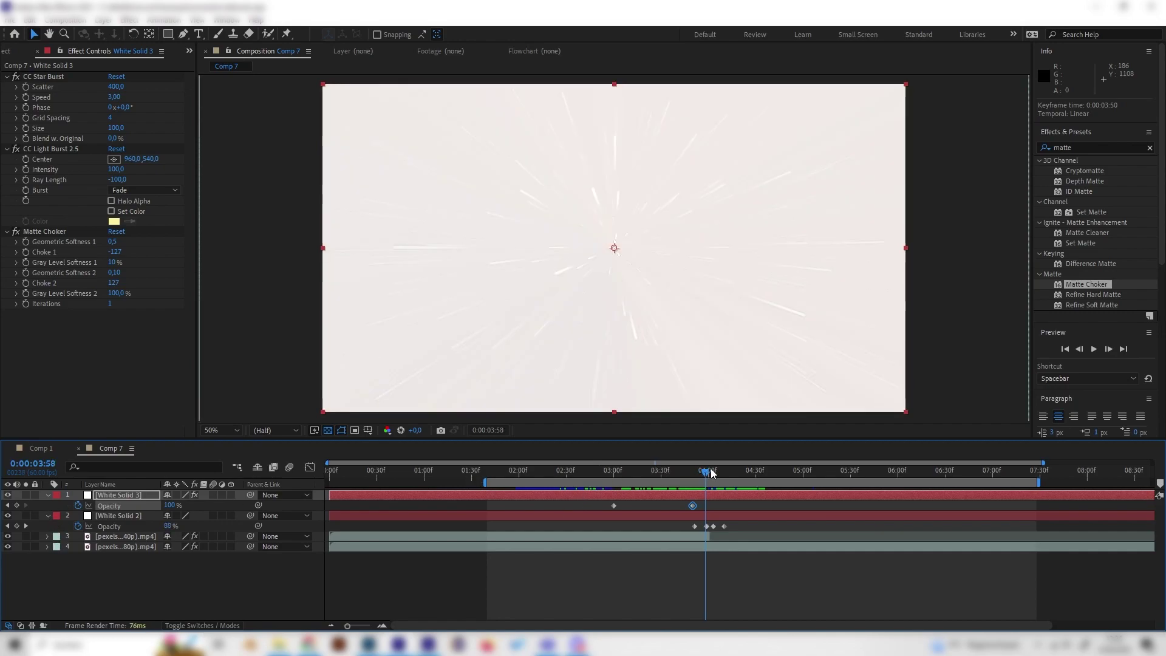
Add star solid Opacity keyframes of 100% at 0:00:04:02 and 0% at 0:00:04:03.
click(711, 473)
click(17, 505)
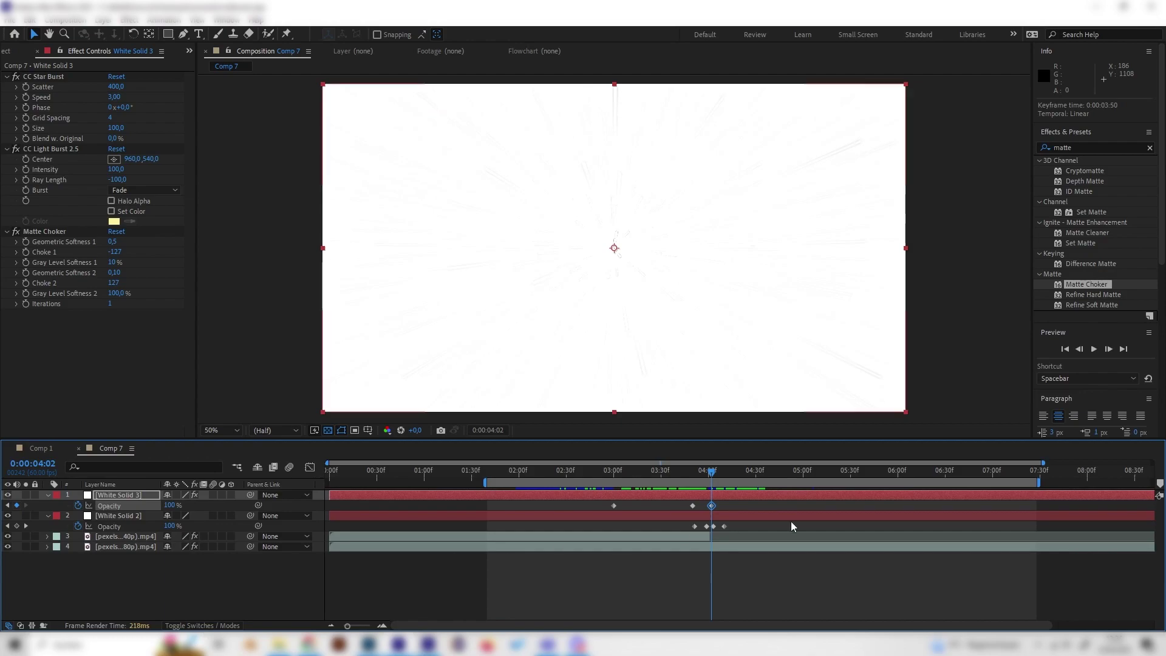
click(714, 473)
drag(170, 505, 80, 496)
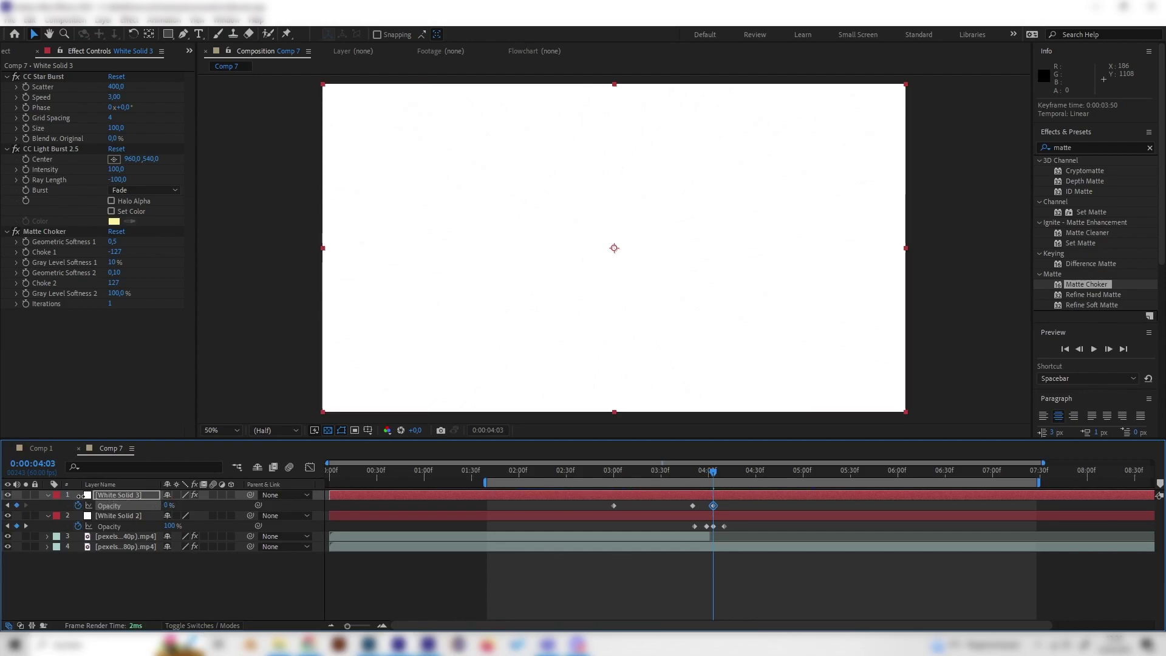
drag(3, 490, 2, 491)
Preview the transition from 0:00:04:03 and from 0:00:02:10 to check the stars' fade and cutoff.
key(space)
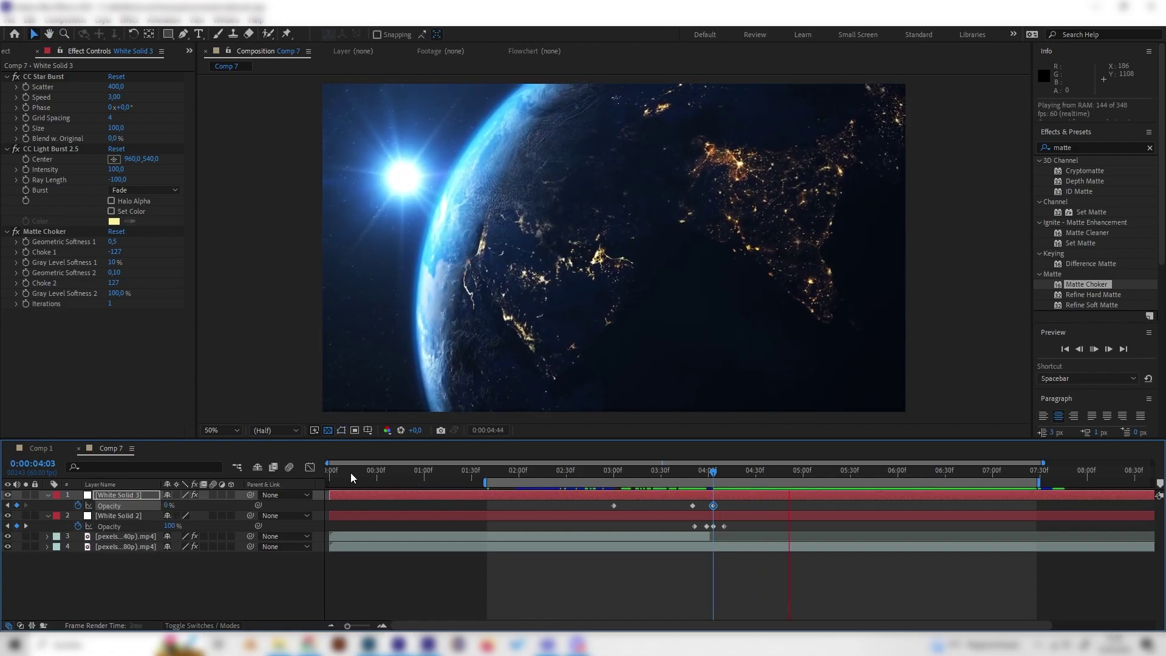
key(space)
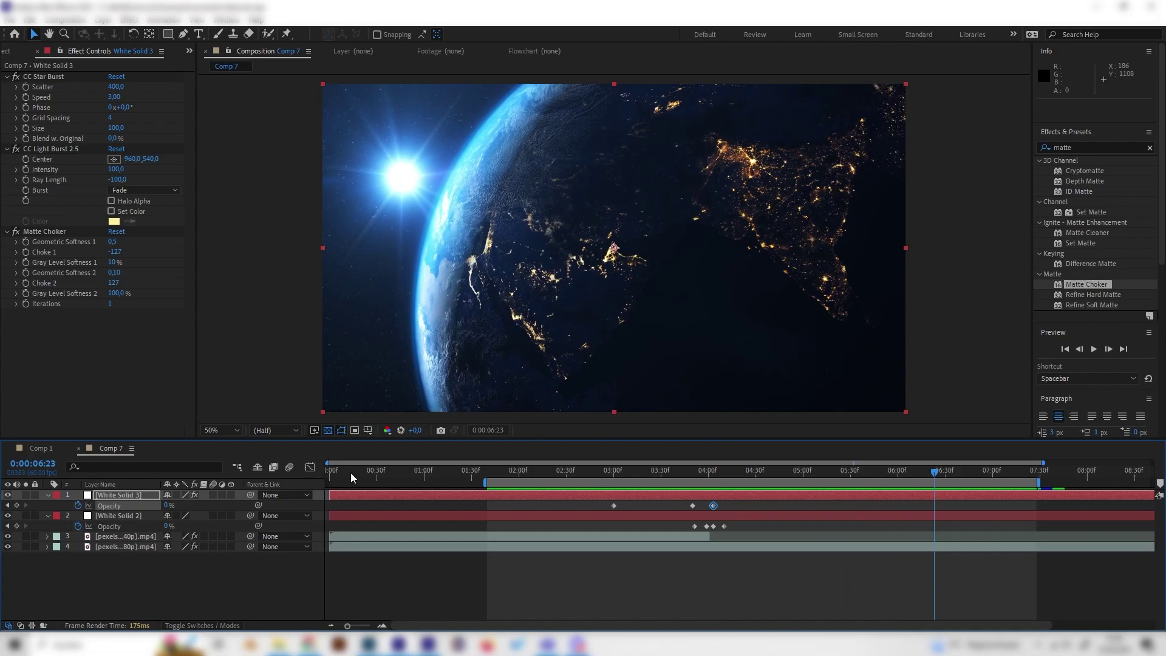
click(534, 471)
key(space)
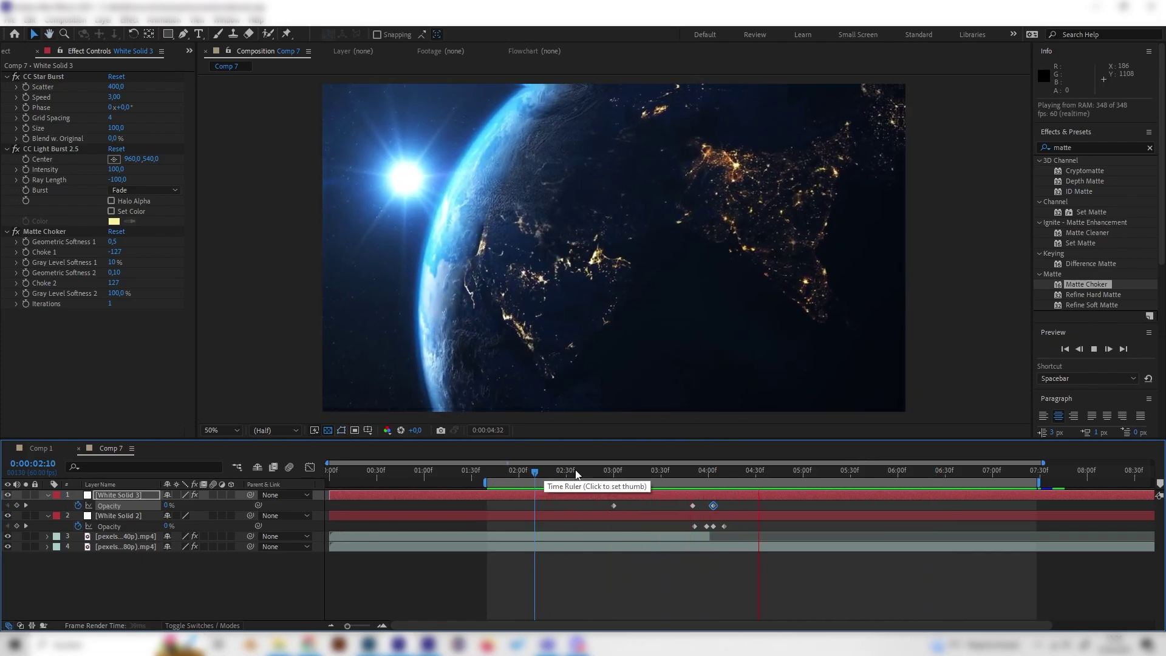
click(701, 472)
drag(701, 475, 508, 476)
Check the Dark Blue Solid 1 effects in Comp 1, and apply Optics Compensation to the star solid in Comp 7.
click(41, 448)
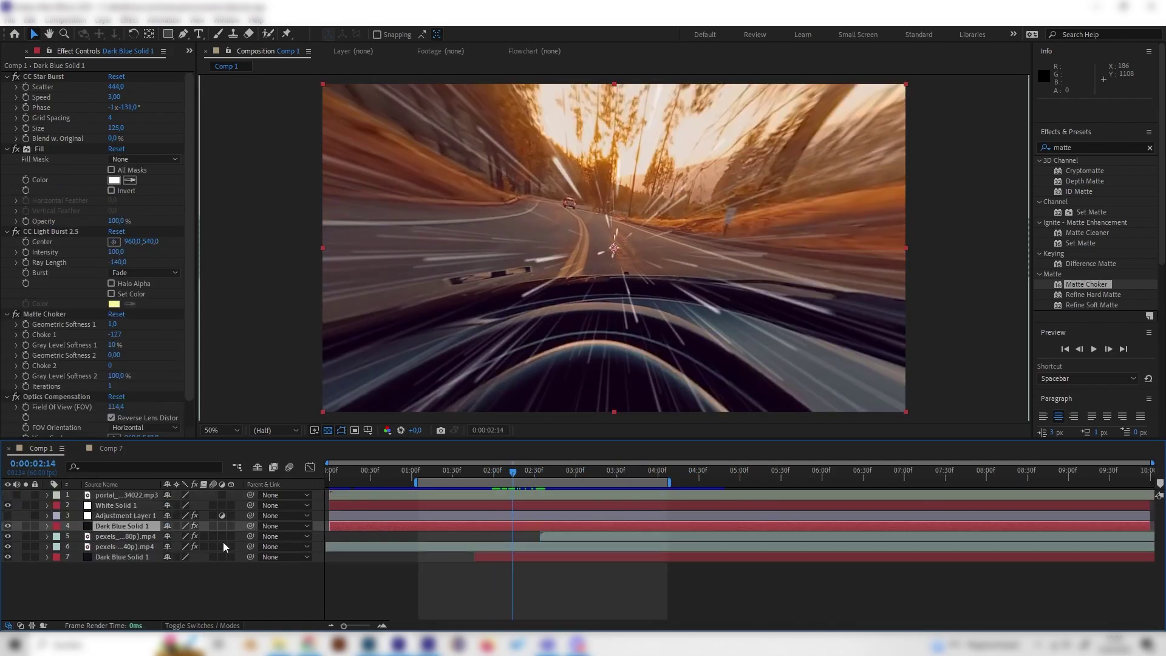
scroll(121, 392, down, 3)
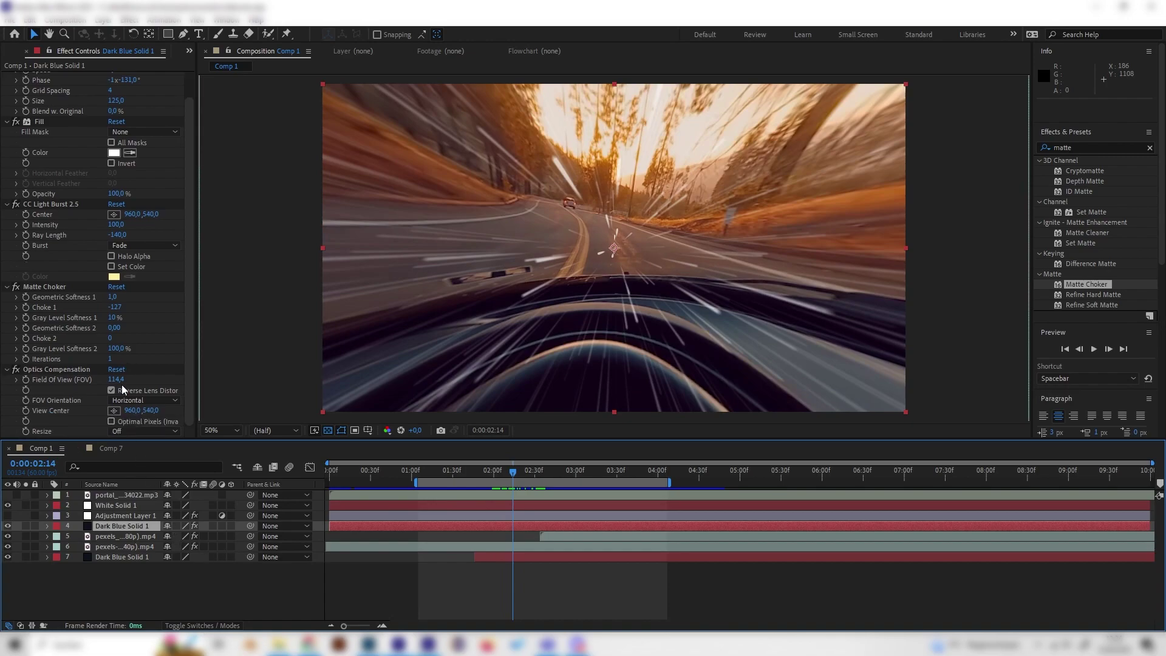
click(110, 451)
drag(611, 472, 645, 471)
click(123, 574)
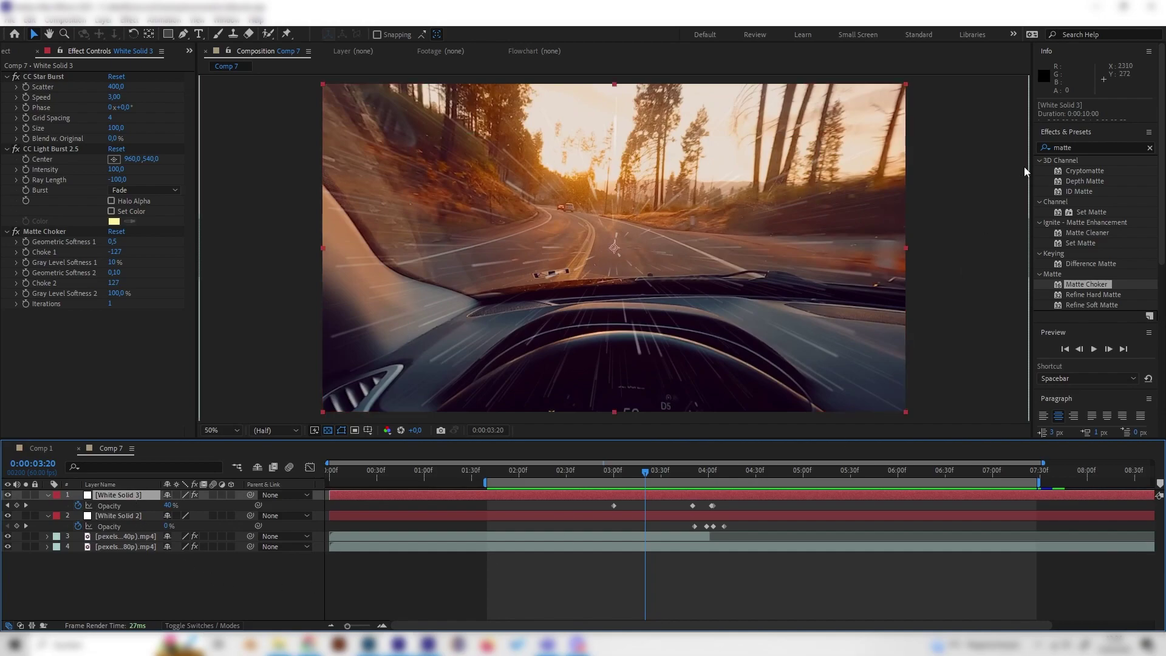
click(1093, 144)
text(opti)
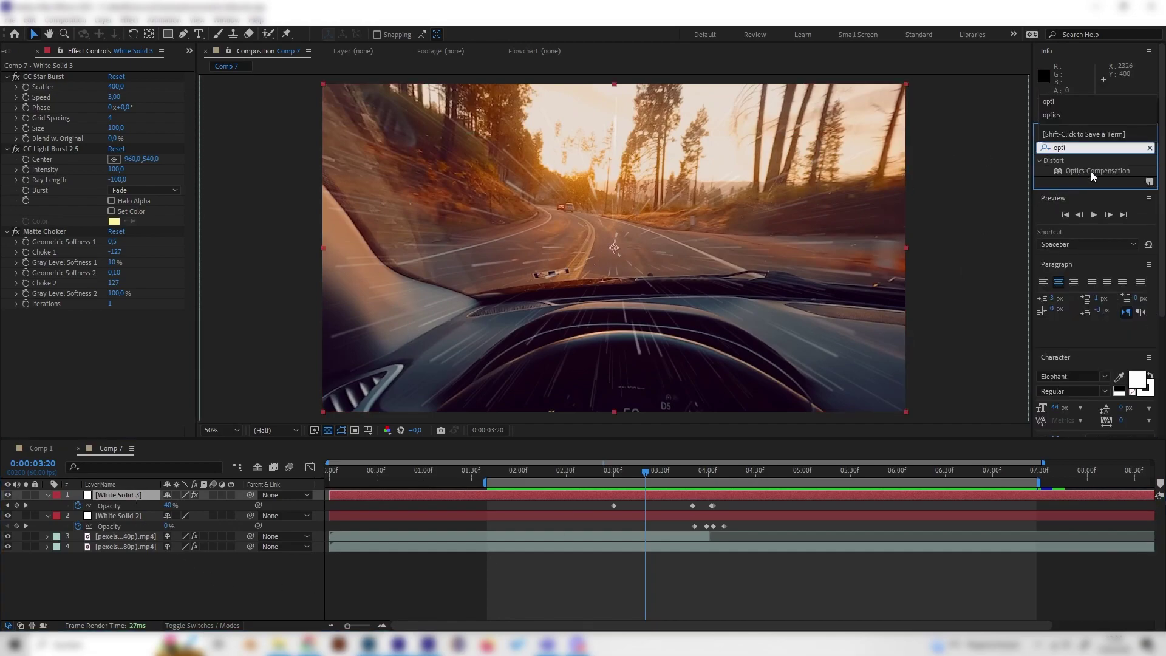
double_click(1091, 171)
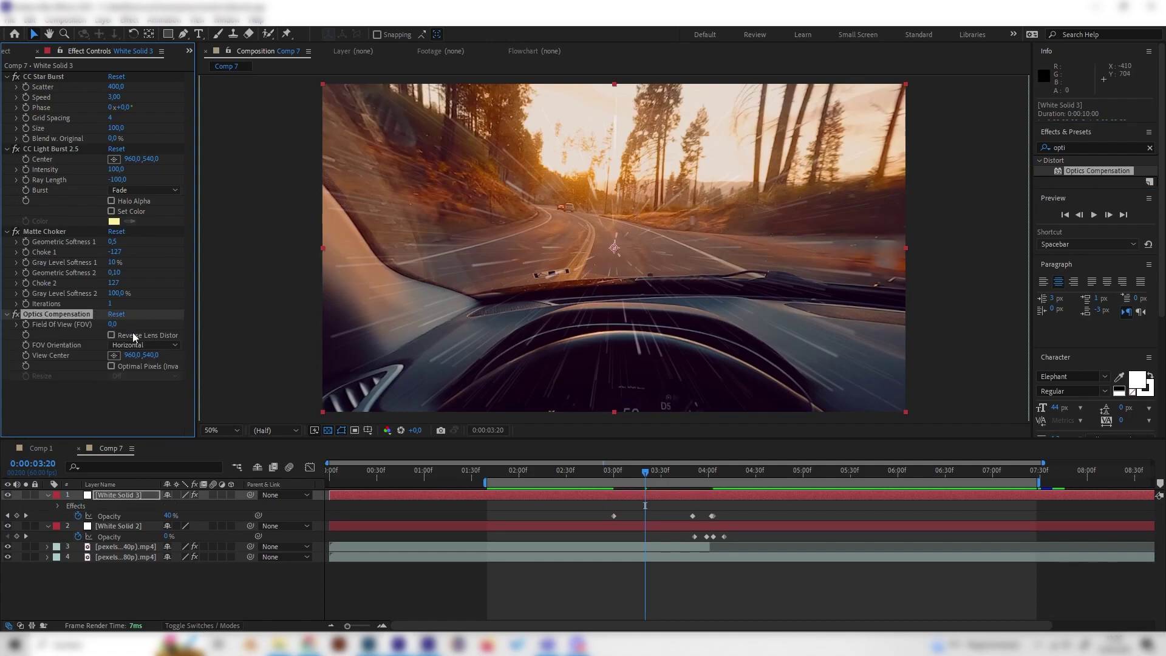
Enable Reverse Lens Distortion in the star solid's Optics Compensation and set Field Of View to 127.6.
click(111, 336)
drag(112, 326, 147, 329)
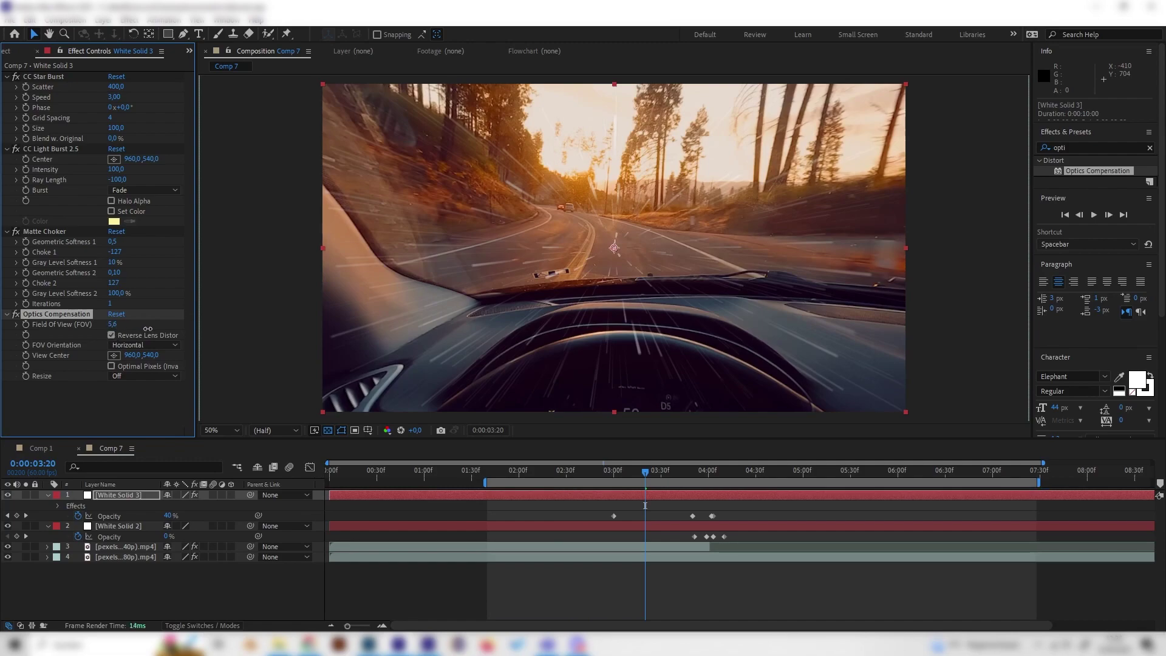
drag(442, 348, 711, 361)
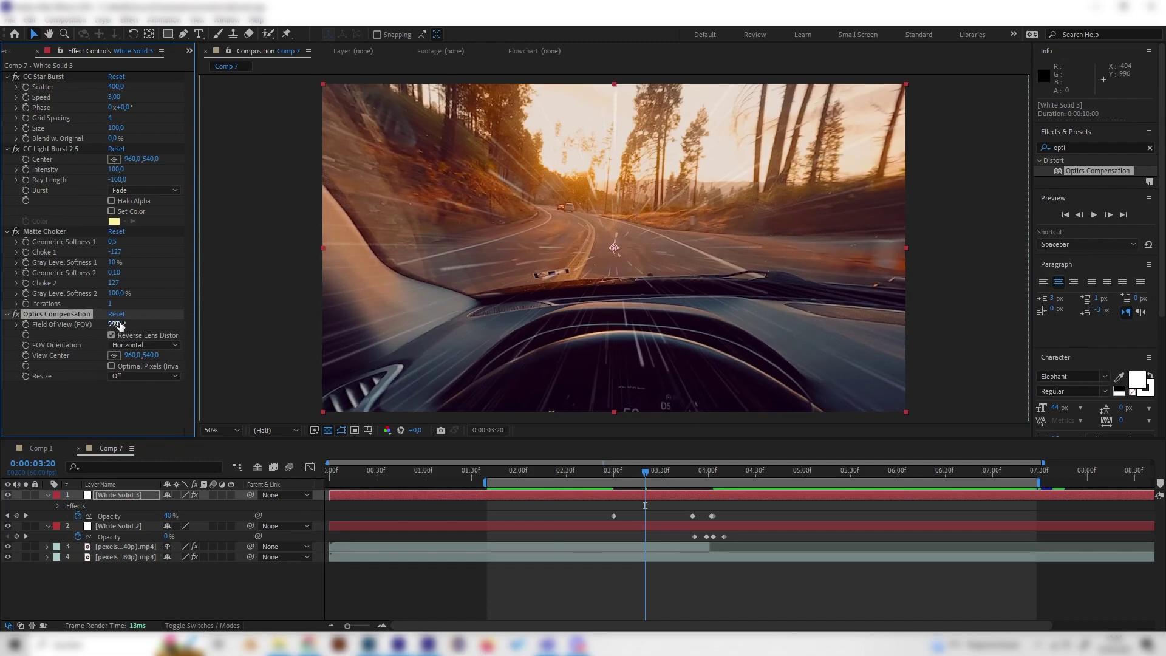
drag(127, 325, 519, 419)
Preview the distorted stars from 0:00:02:40 and 0:00:02:02, and examine the frame at 0:00:03:13.
drag(626, 471, 583, 471)
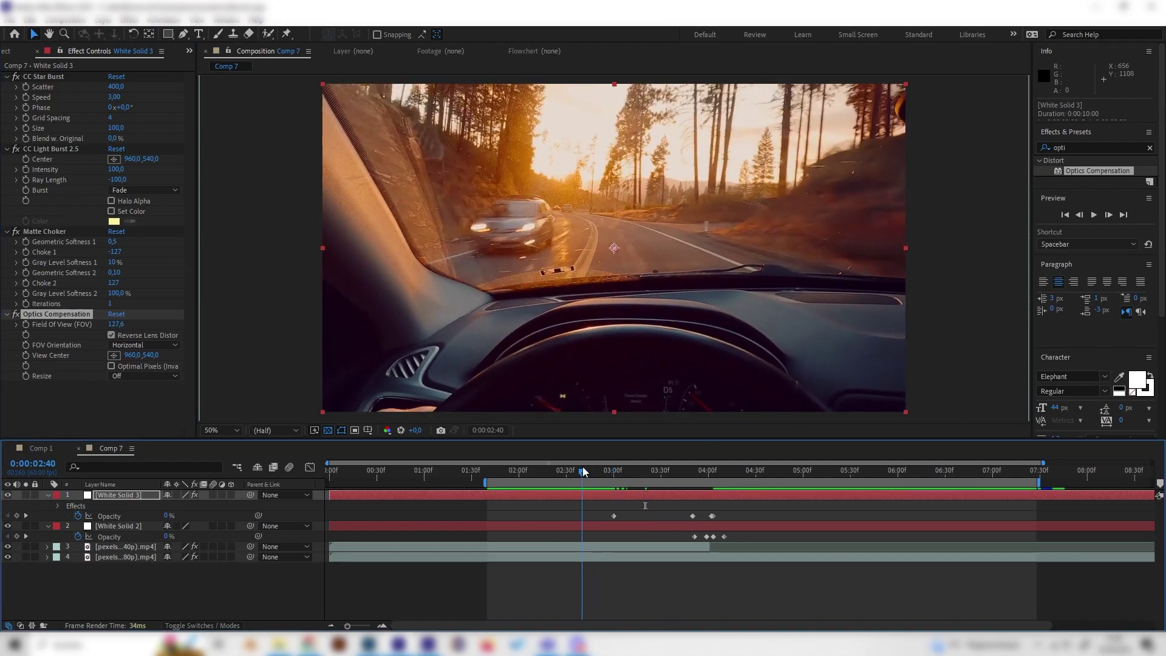
key(space)
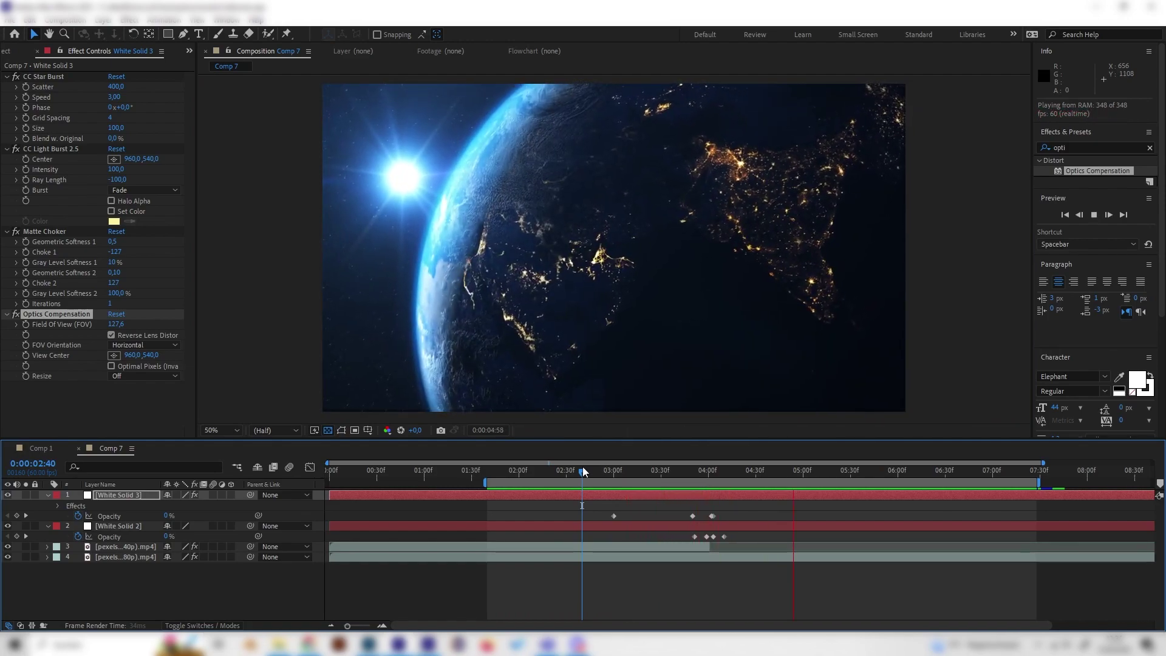
drag(582, 466, 523, 490)
click(50, 450)
click(101, 447)
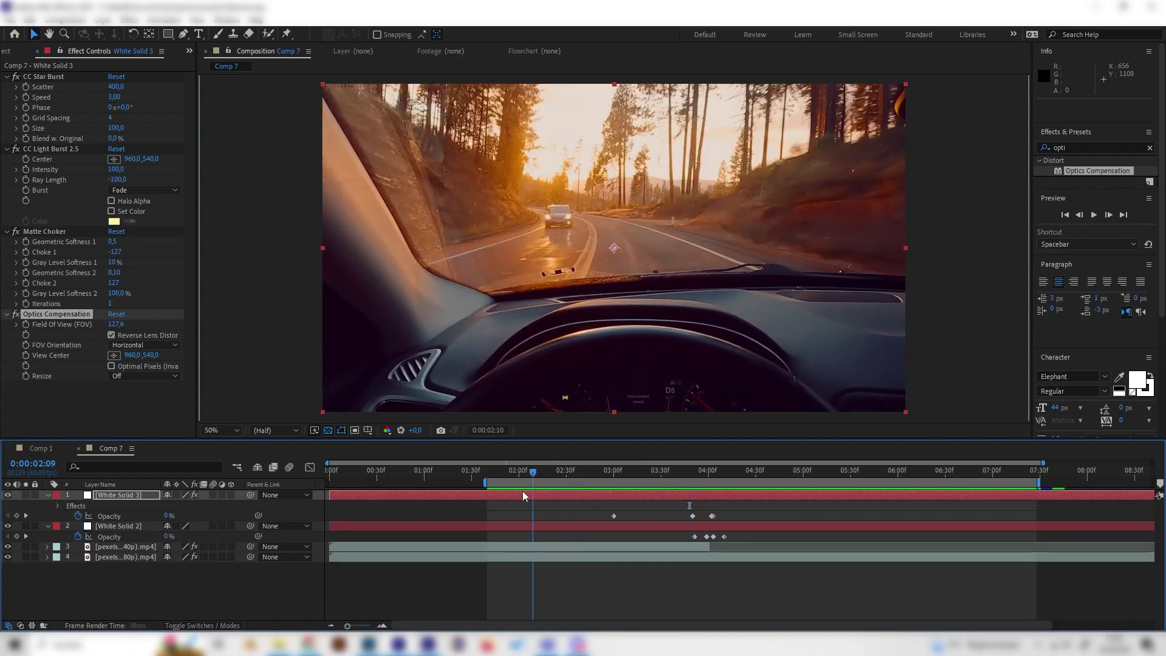
key(space)
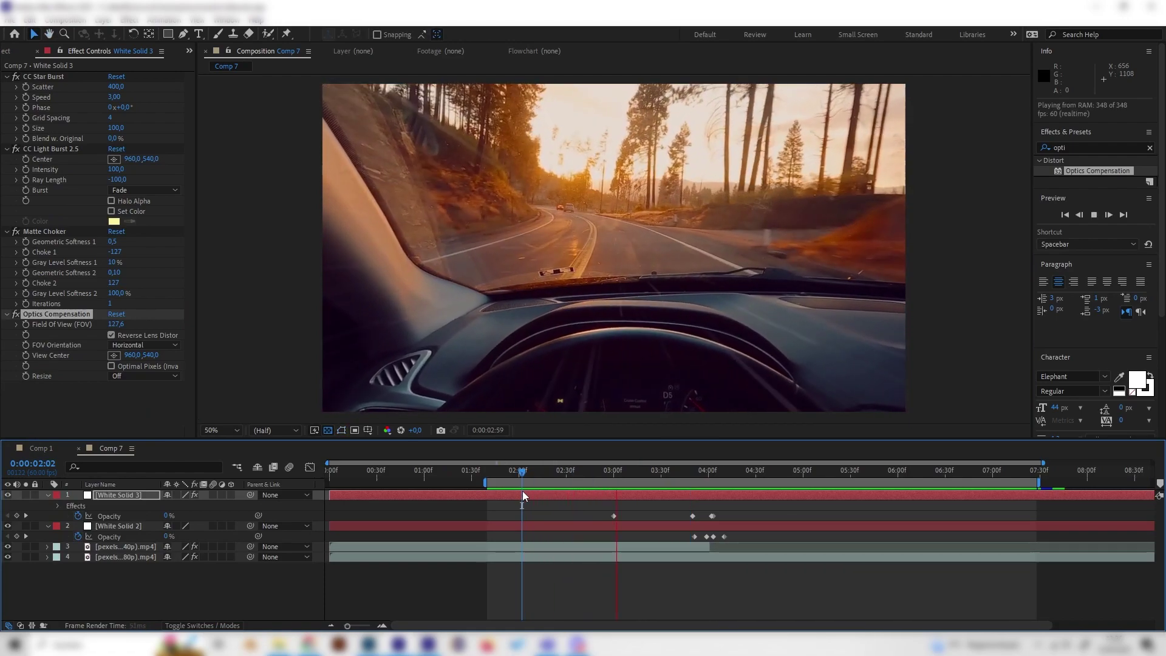
key(space)
drag(608, 472, 626, 516)
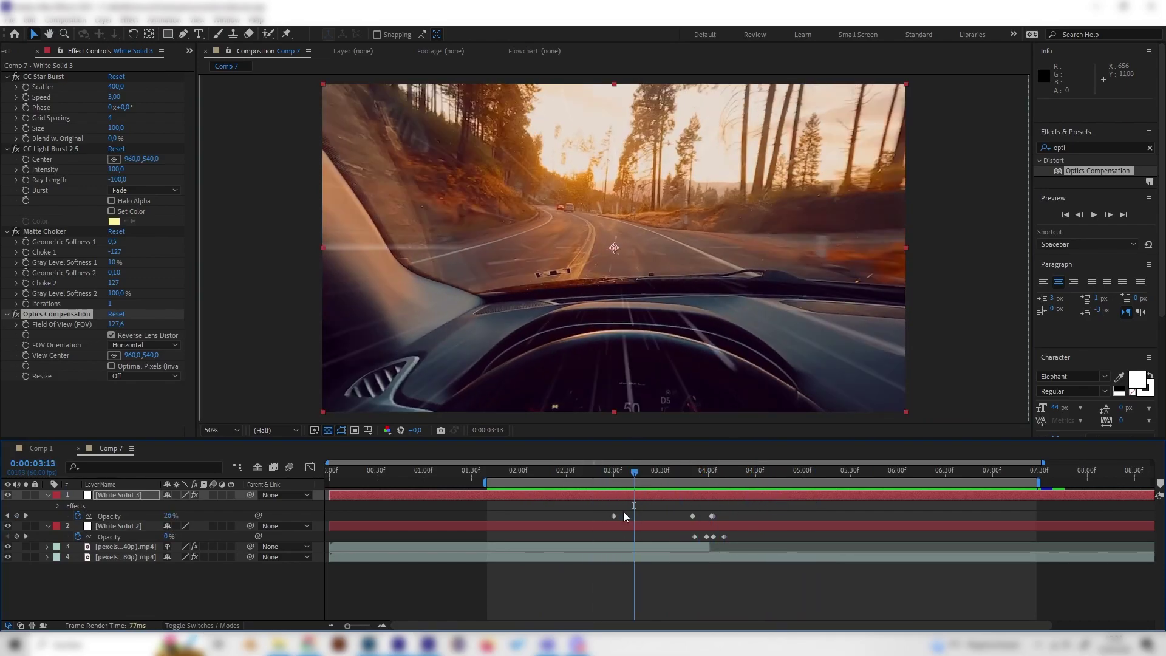